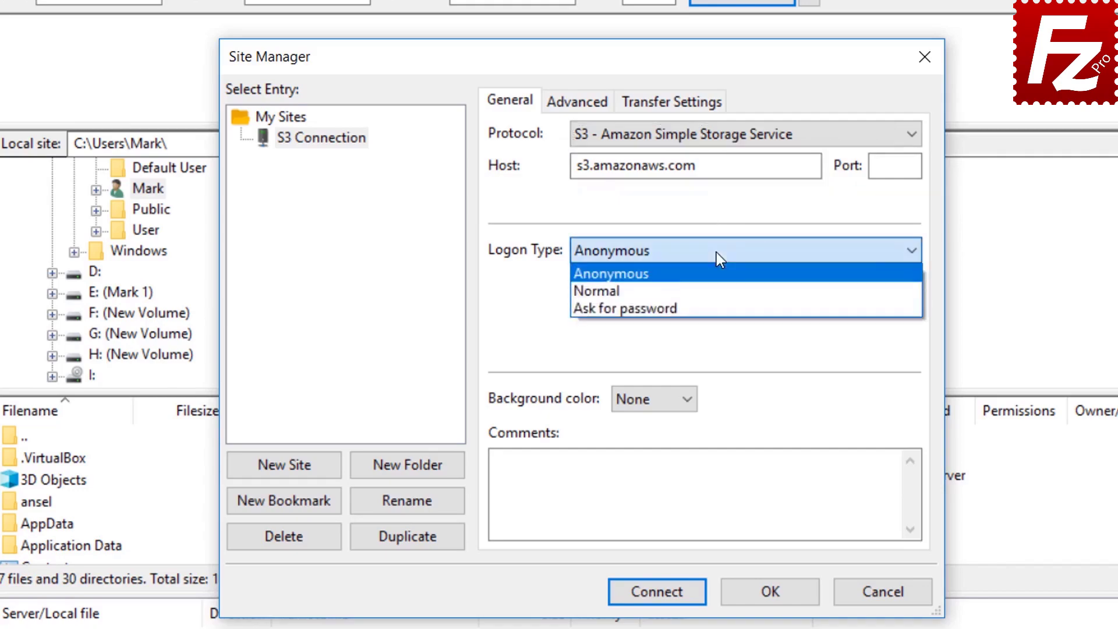
Connect to the S3 Connection site with Normal logon, pasting the access key ID and secret access key, and allow passwords to be saved
click(716, 287)
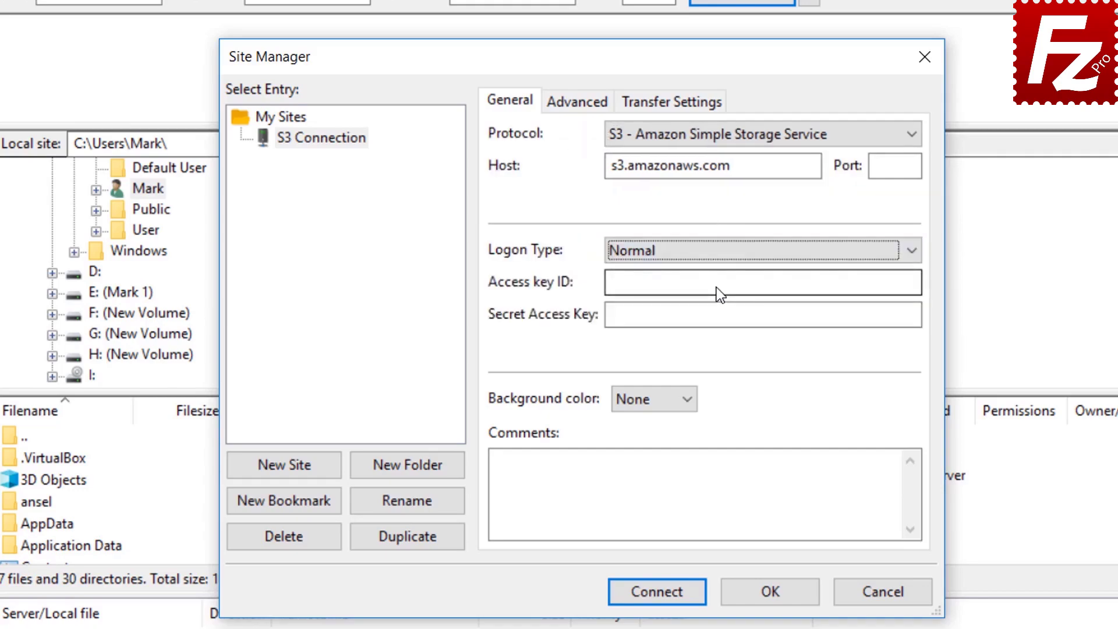
click(717, 288)
key(ctrl+v)
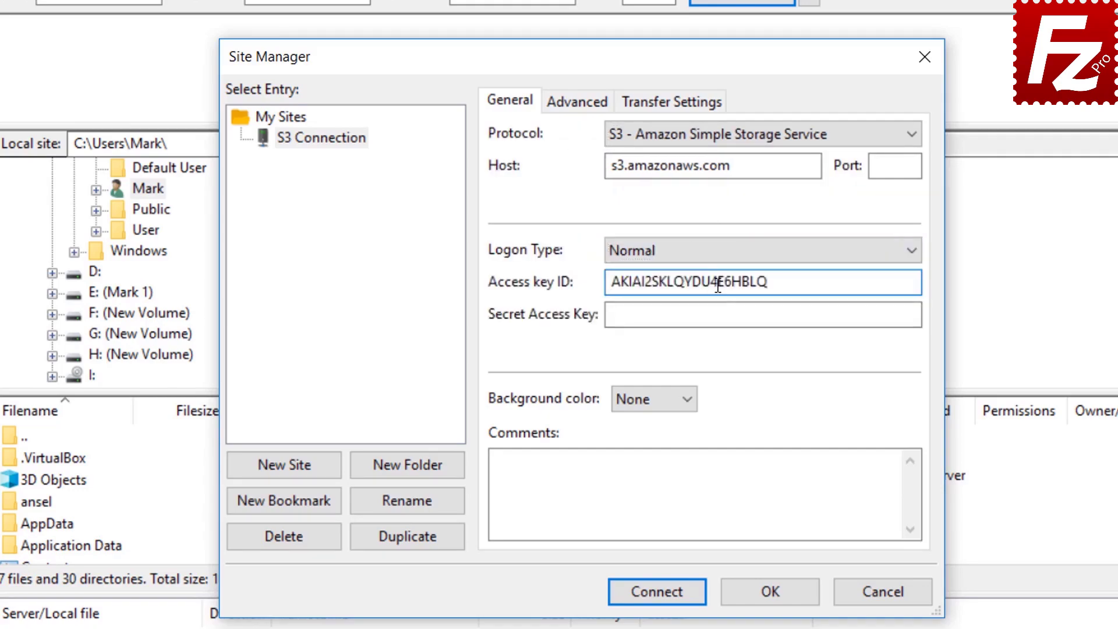
click(723, 314)
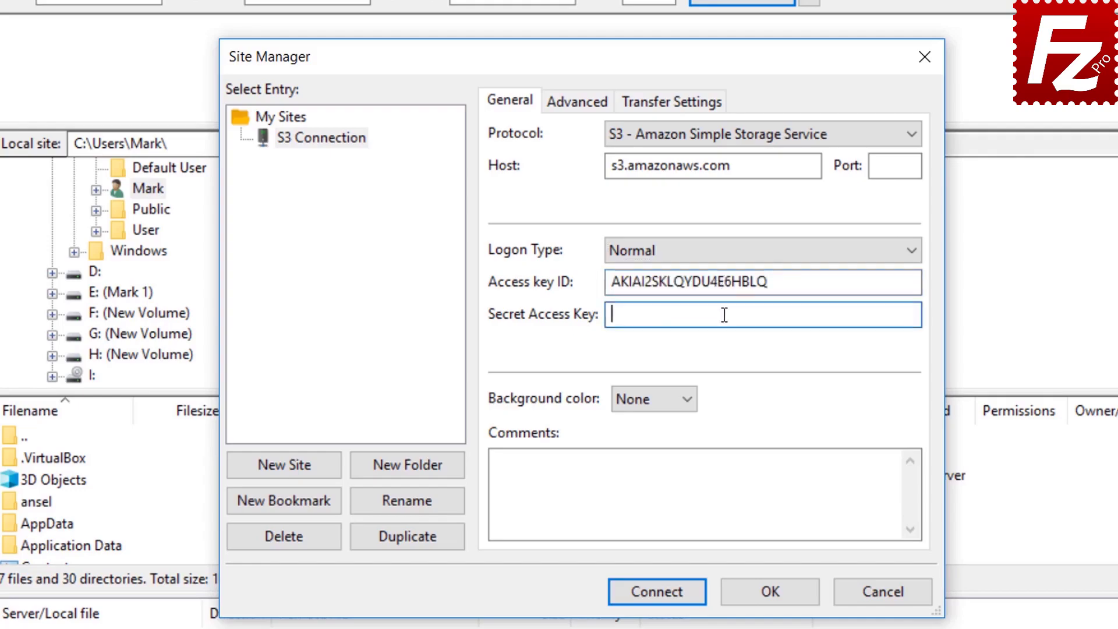
key(ctrl+v)
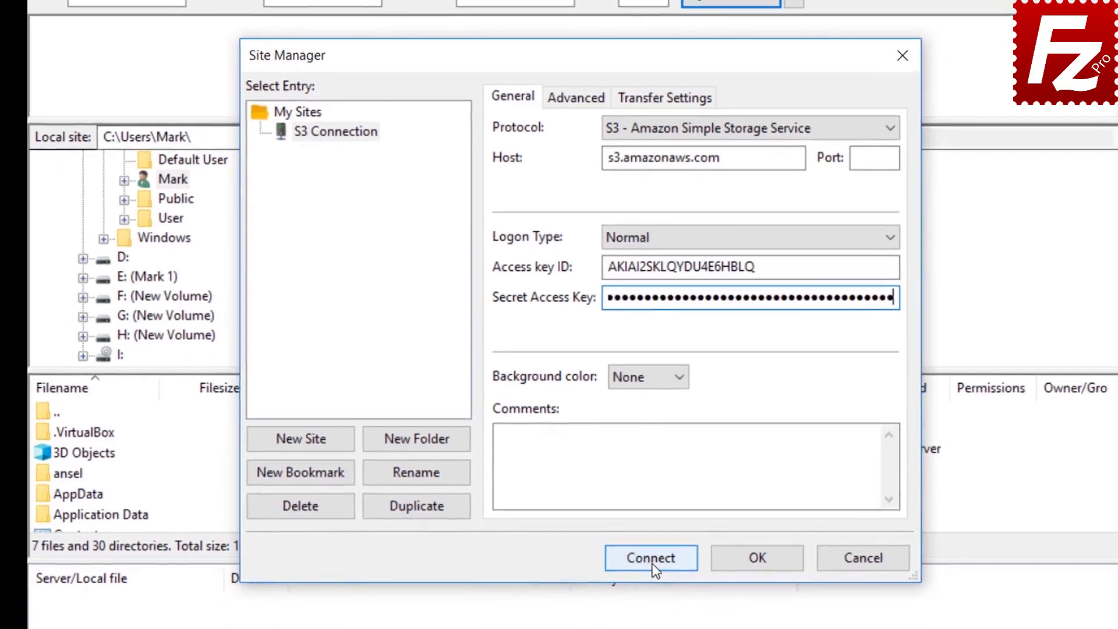
click(653, 568)
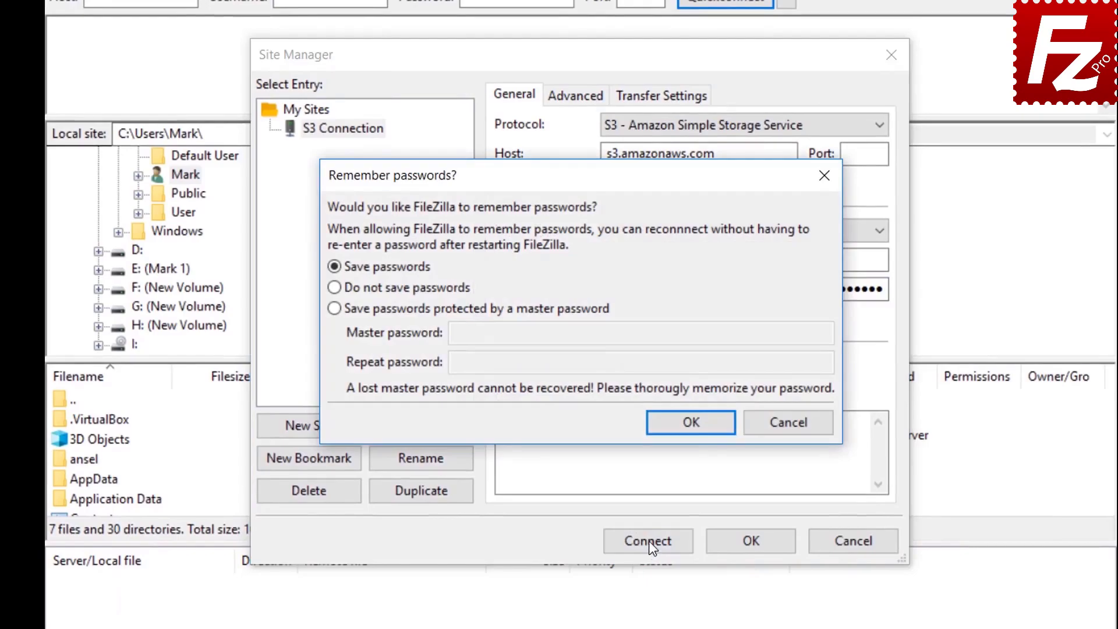
click(690, 422)
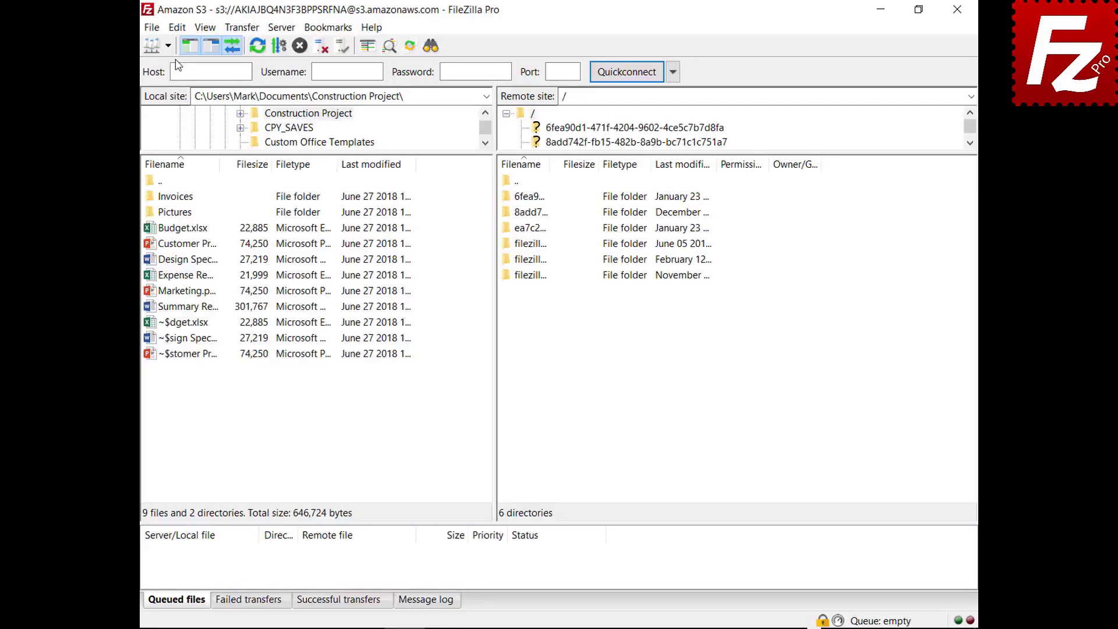
Add a new S3 provider named DigitalOcean in the program settings
click(178, 29)
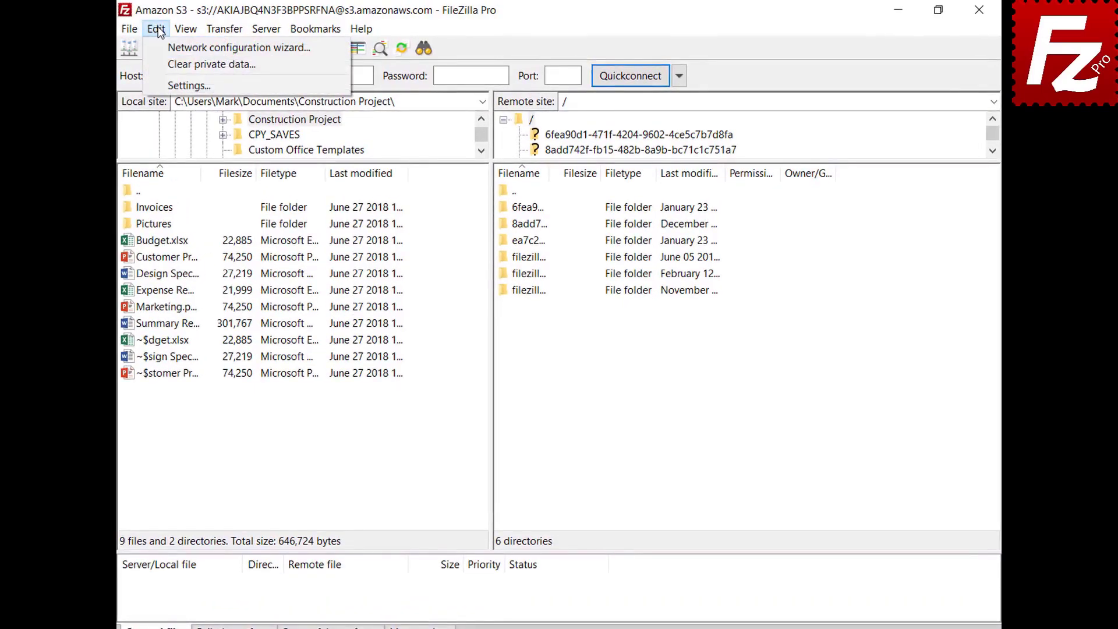
click(164, 85)
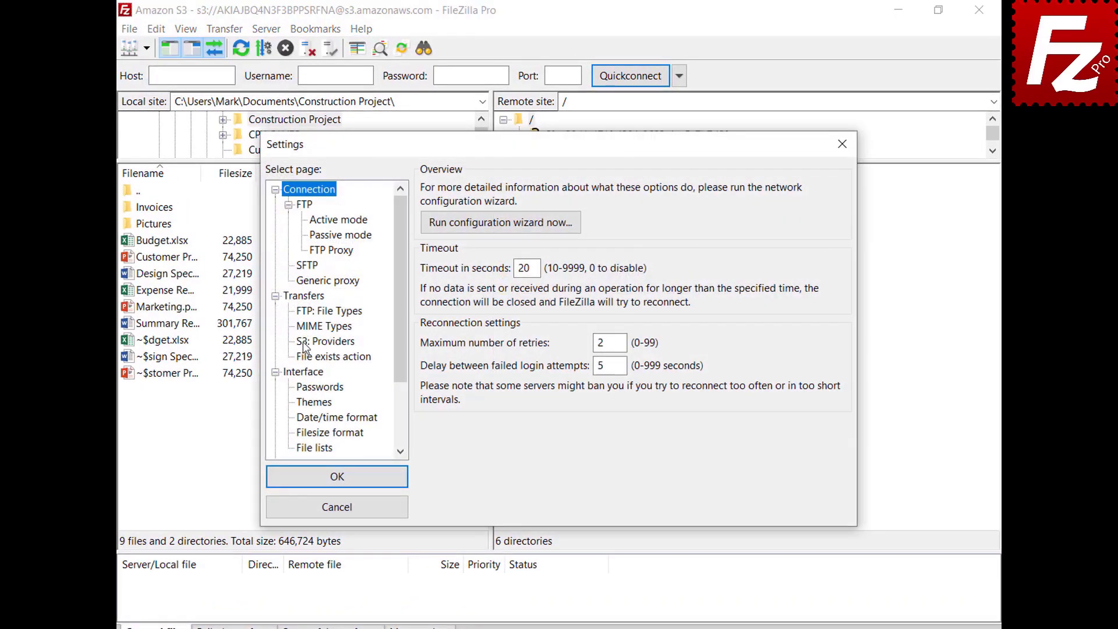
click(303, 341)
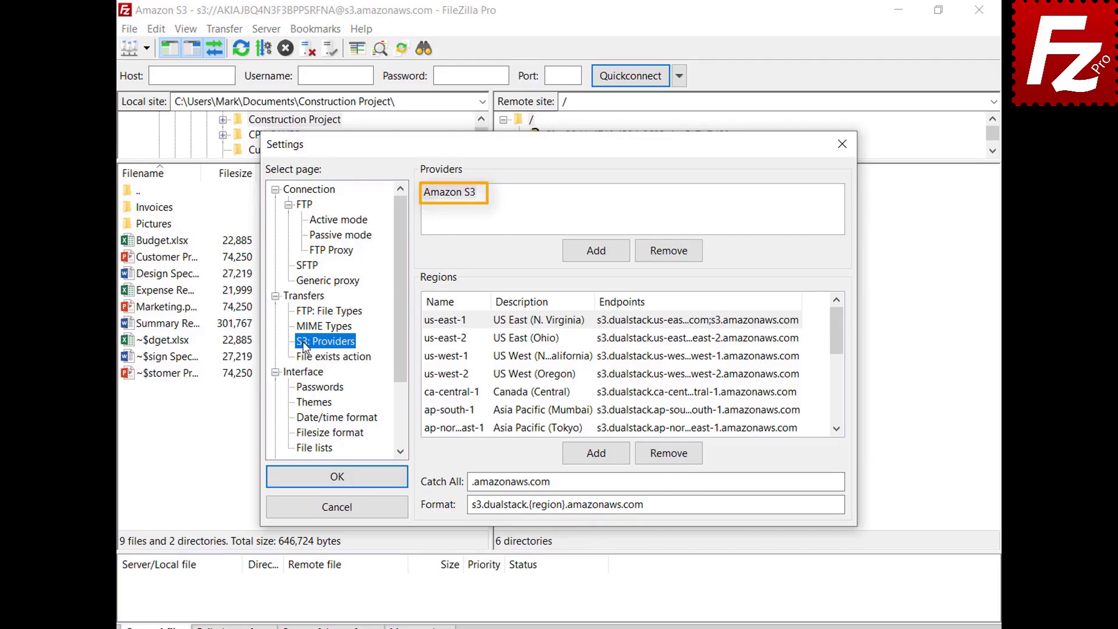
click(595, 259)
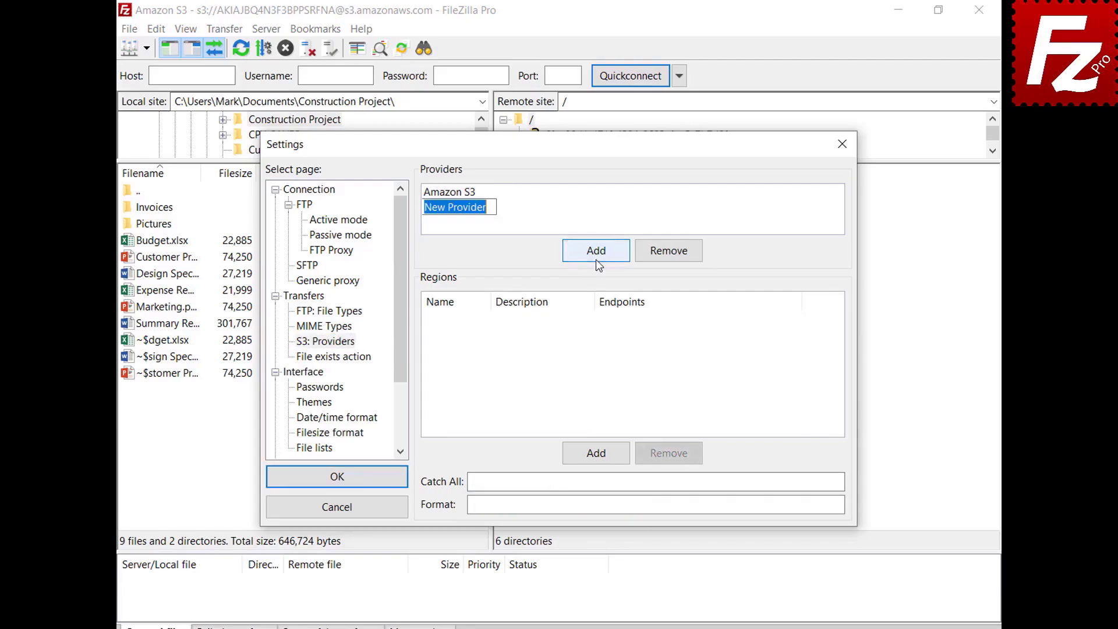
text(D)
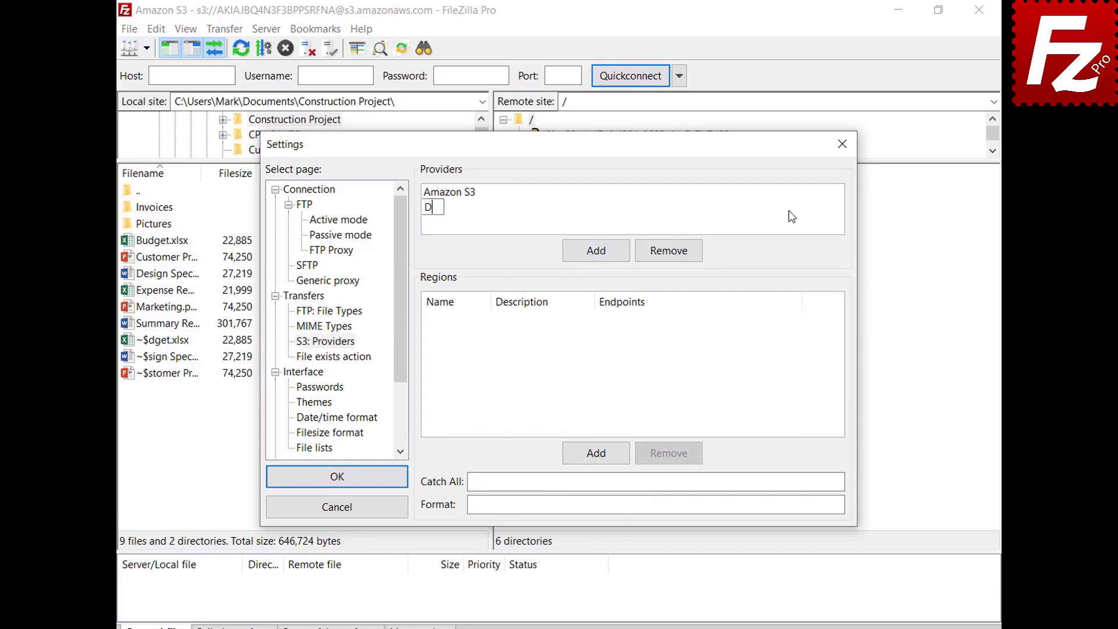
text(igitalOcean)
key(Return)
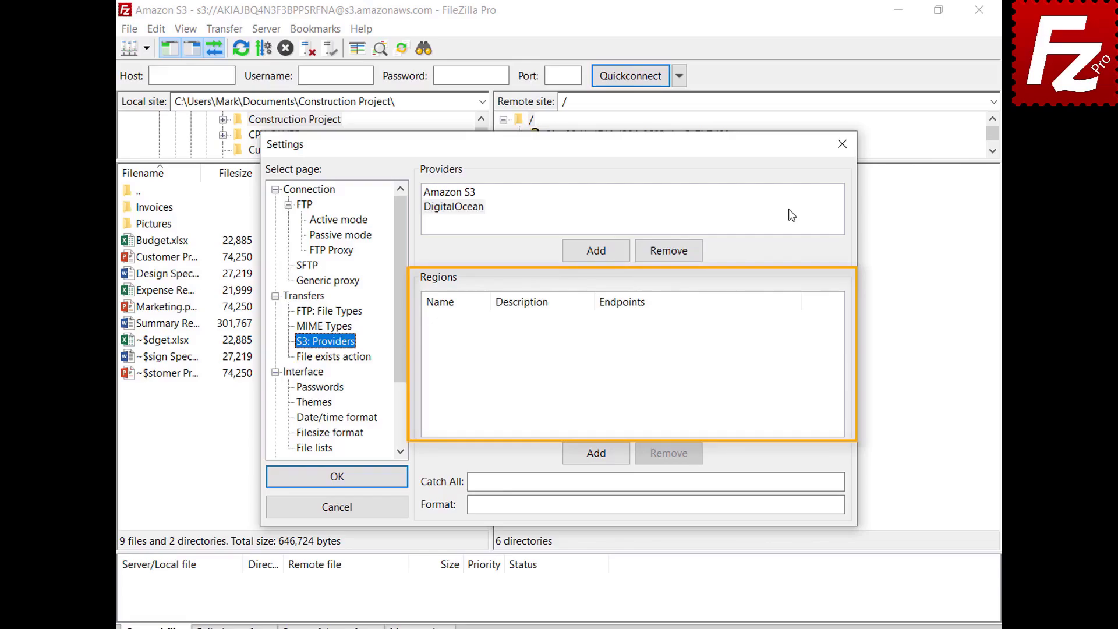
Add a DigitalOcean region named nyc3 with description New York 3 and endpoint nyc3.digitaloceanspaces.com
click(596, 454)
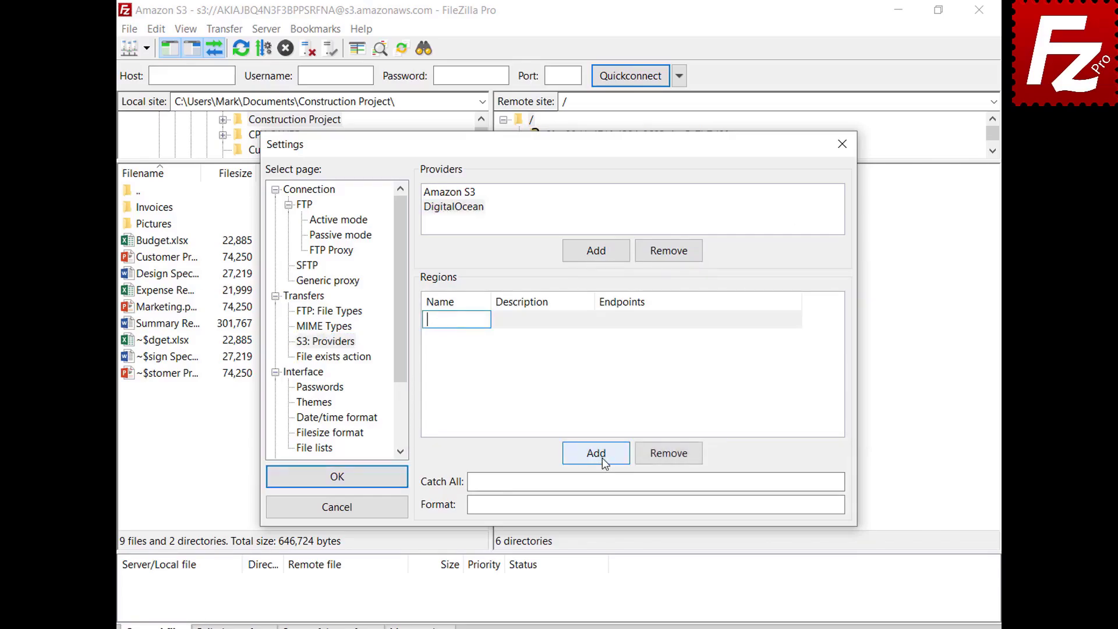
text(nyc3)
click(589, 321)
text(New York 3)
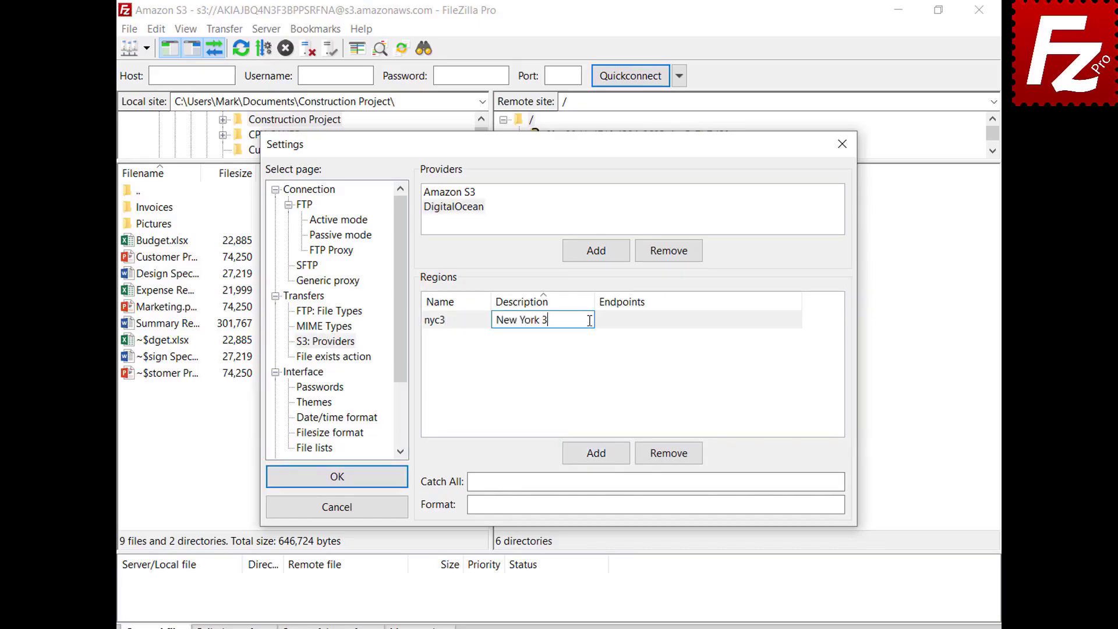
click(797, 320)
text(nyc3.digitaloceanspaces.com)
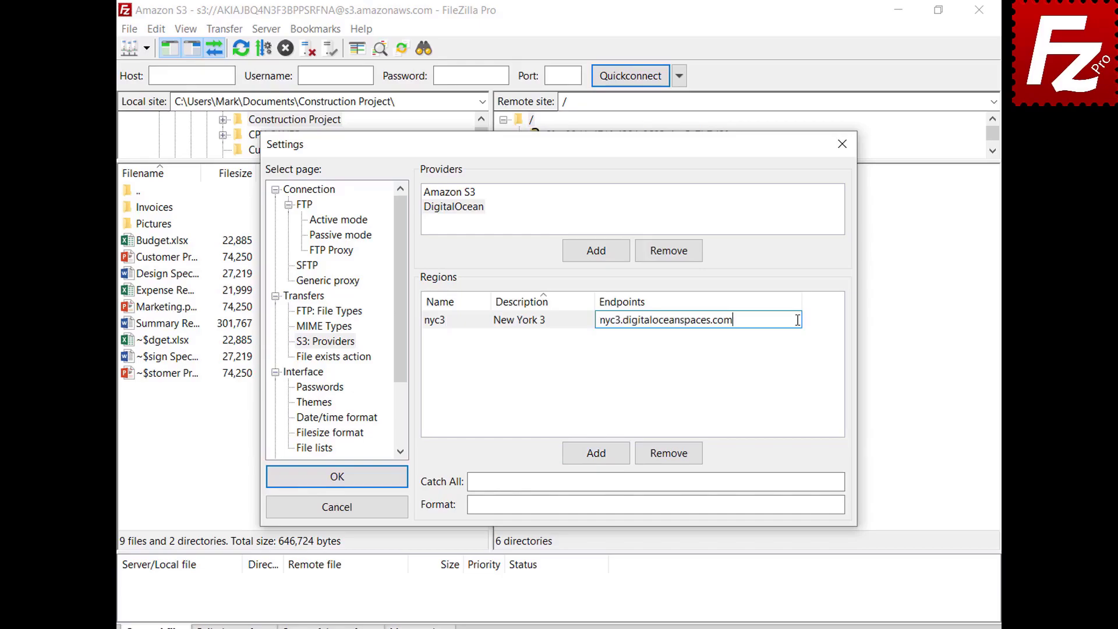
Add a DigitalOcean region named sgp1 with description Singapore 1 and endpoint sgp1.digitaloceanspaces.com
click(597, 459)
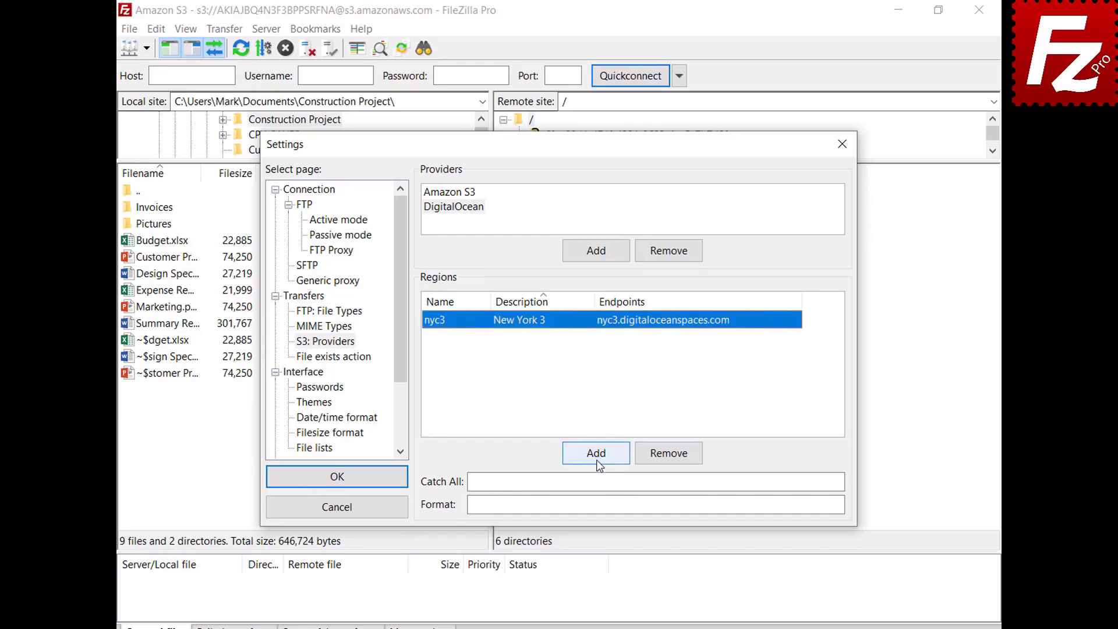
text(sgp1)
click(542, 321)
text(Singapore 1)
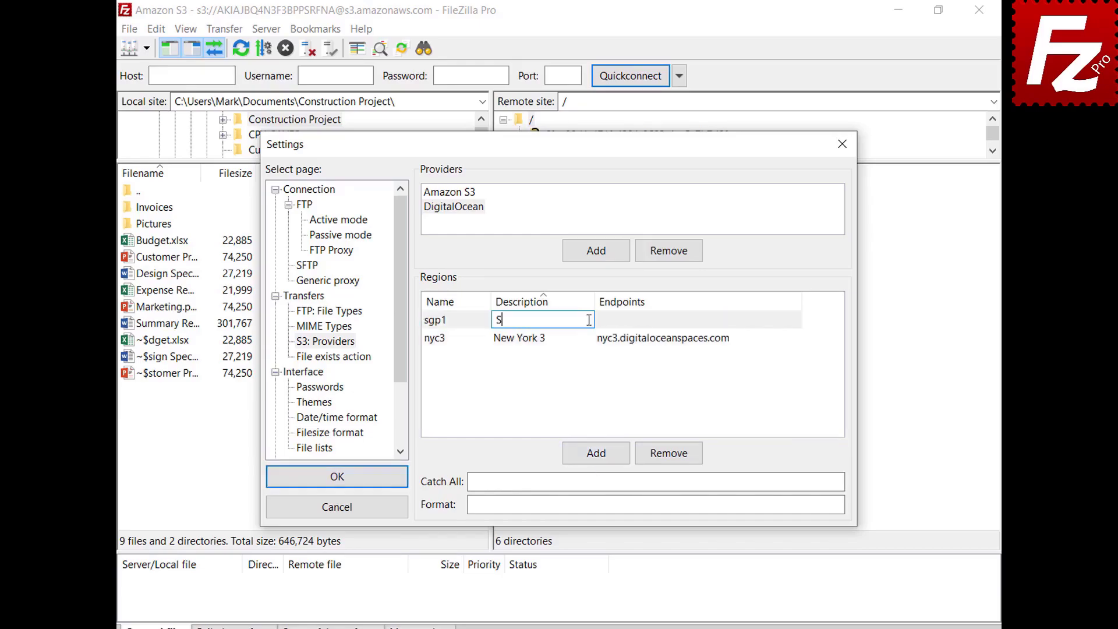
click(734, 343)
click(733, 343)
text(sgp1.digitaloceanspaces.com)
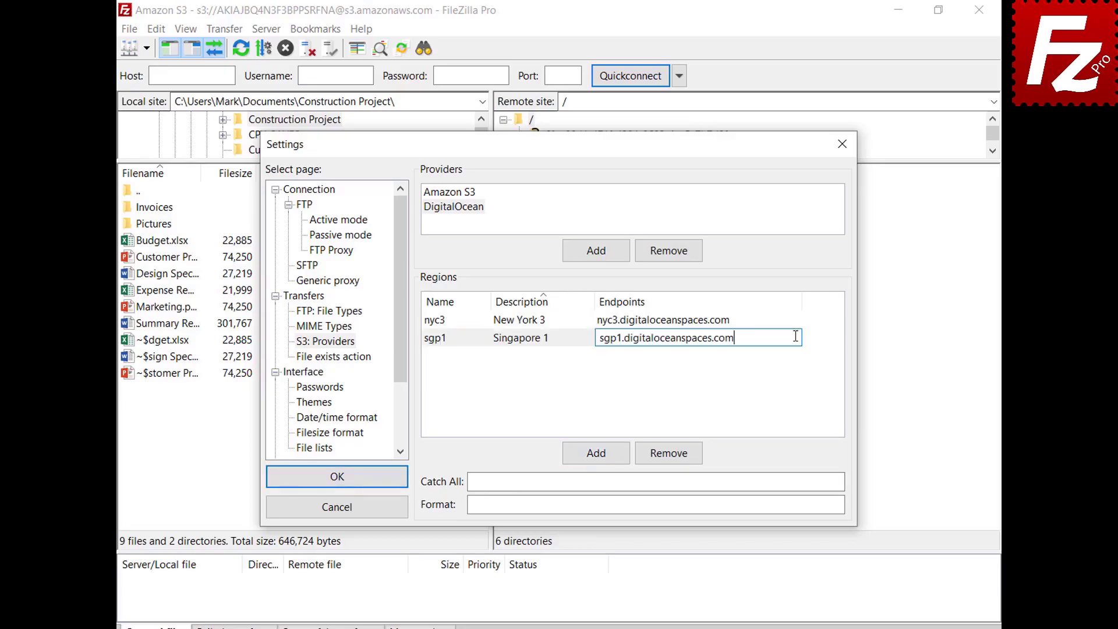
key(Return)
Add a DigitalOcean region named ams3 with description Amsterdam 3 and endpoint ams3.digitaloceanspaces.com
click(598, 459)
text(ams3)
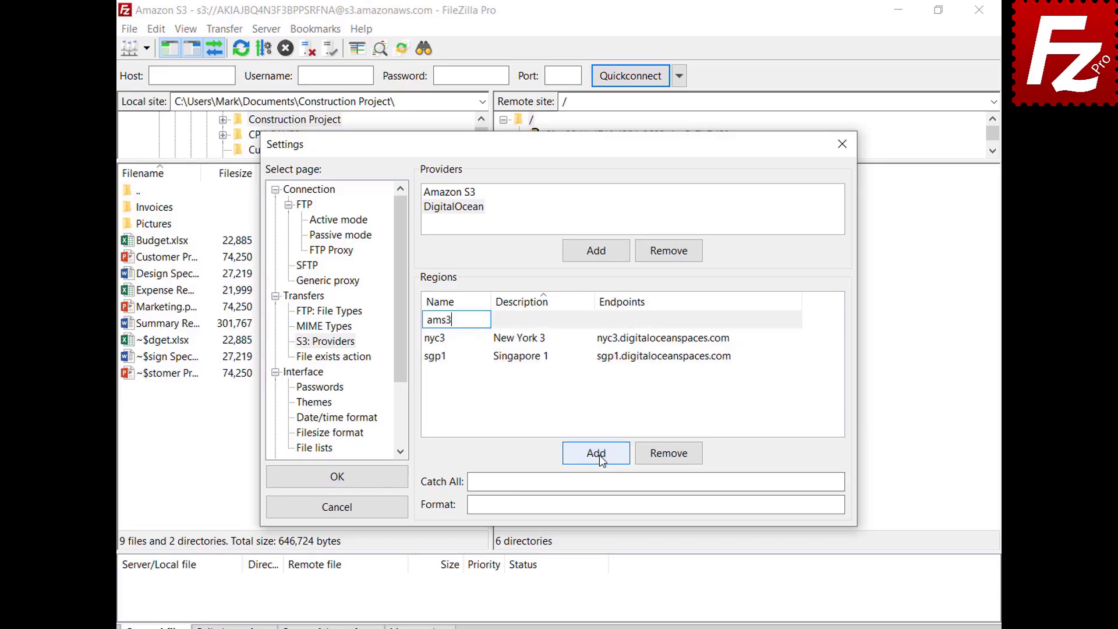
click(541, 320)
text(Amsterdam 3)
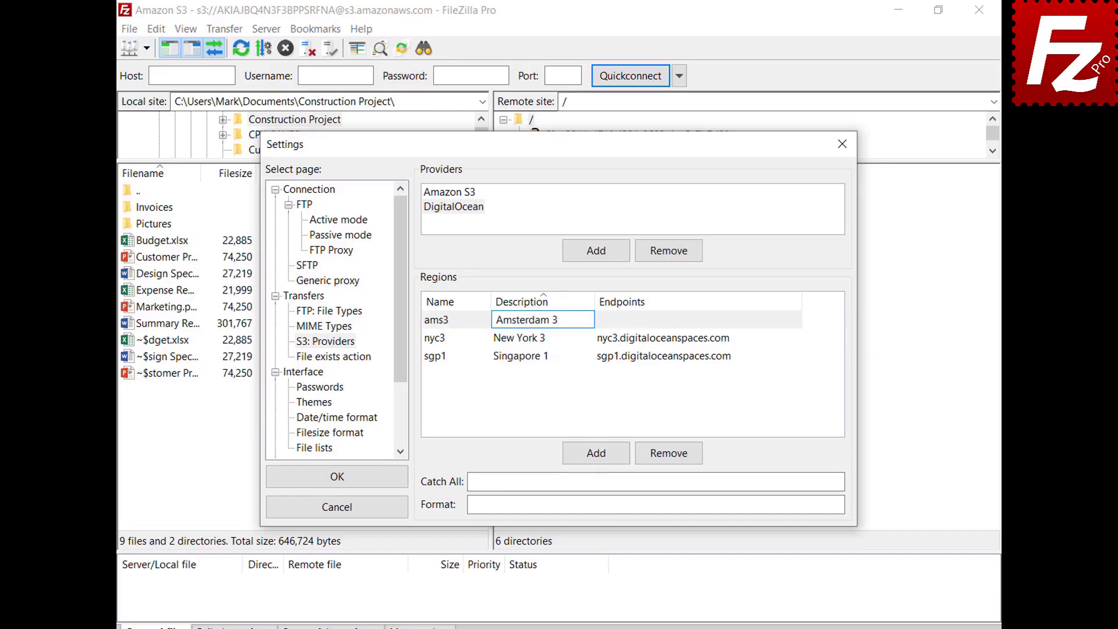
click(795, 320)
text(ams3.digitaloceanspaces.com)
key(Return)
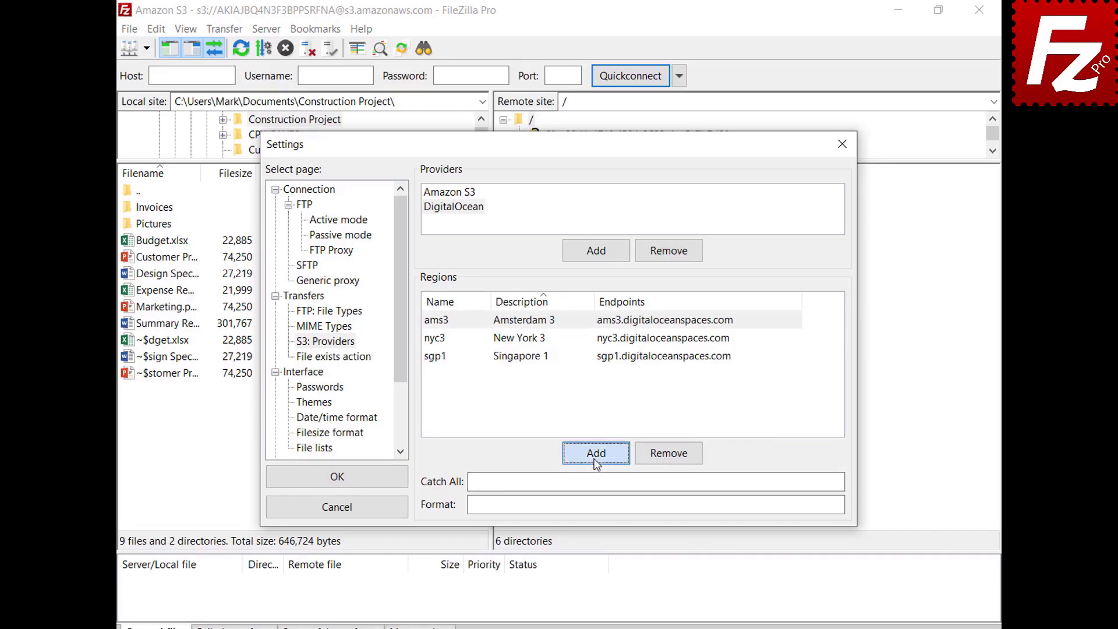
Add a DigitalOcean region named sfo2 with description San Francisco 2 and endpoint sfo2.digitaloceanspaces.com
click(595, 460)
text(sfo2)
click(588, 319)
text(Sa)
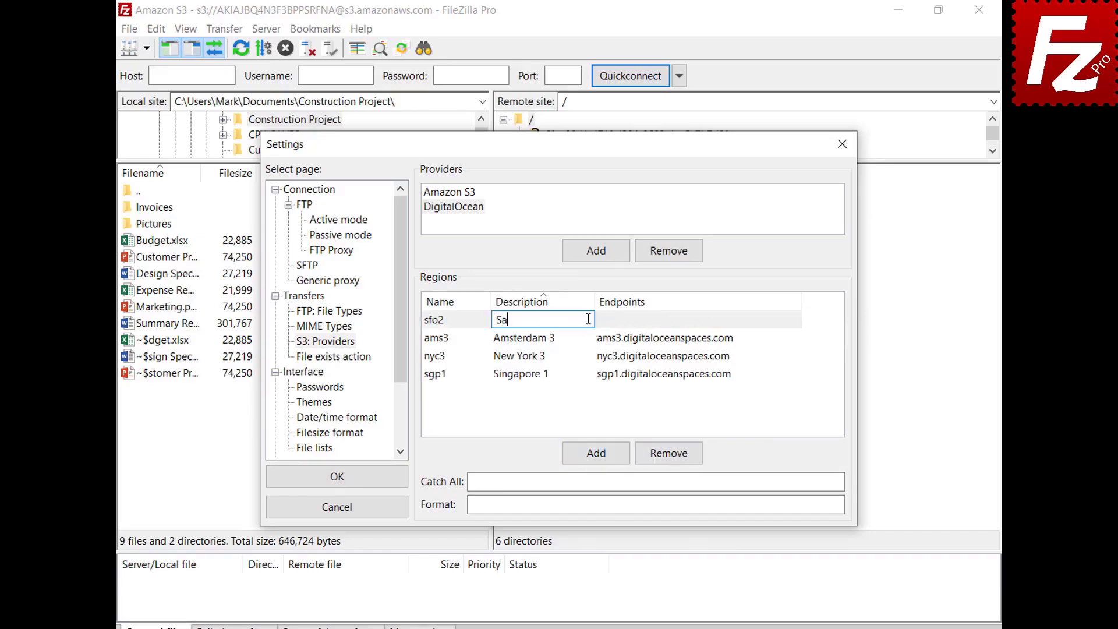
text(n Francisco 2)
key(Return)
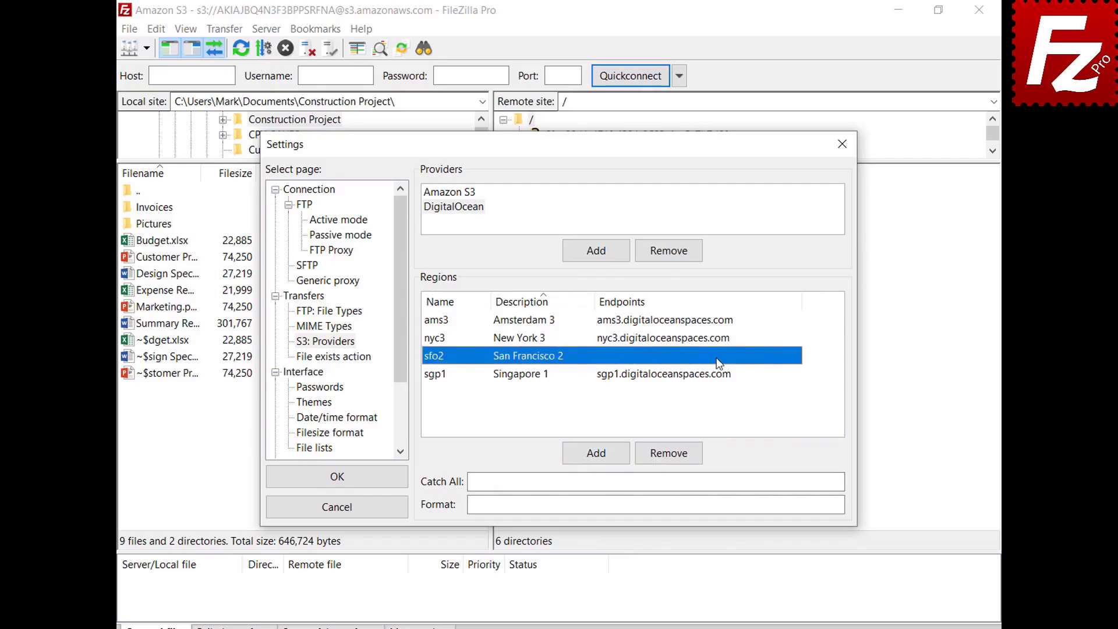
click(718, 362)
text(sfo2.digitaloceanspaces.com)
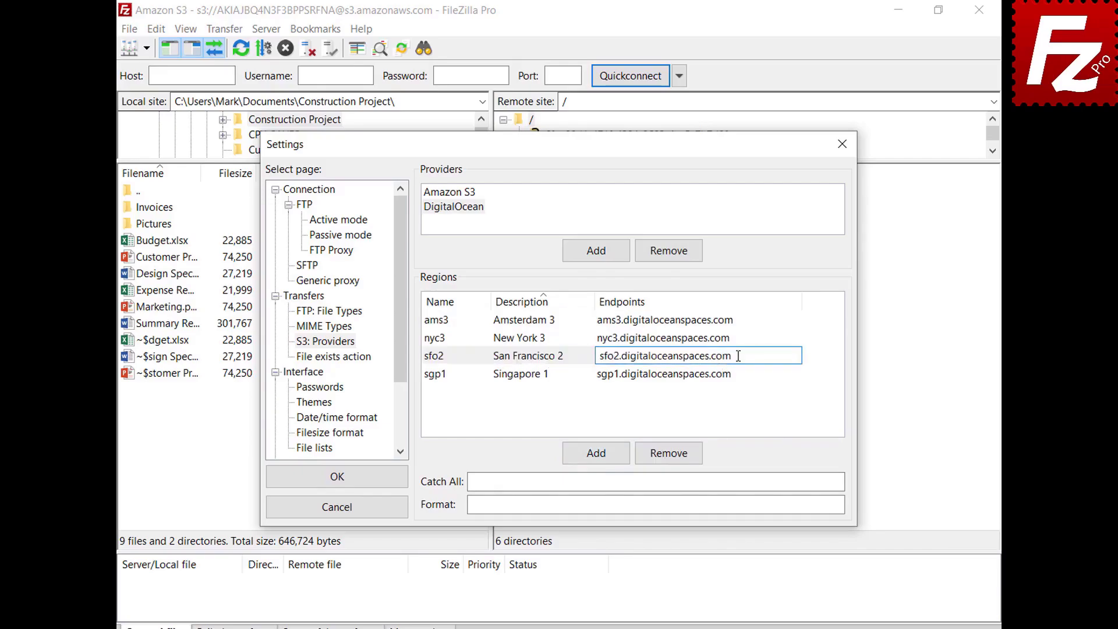
key(Return)
Set the provider's catch-all to .digitaloceanspaces.com and its format to {BUCKET}.{REGION}.digitaloceanspaces.com, and save the settings
click(812, 481)
text(.digitaloceanspaces.com)
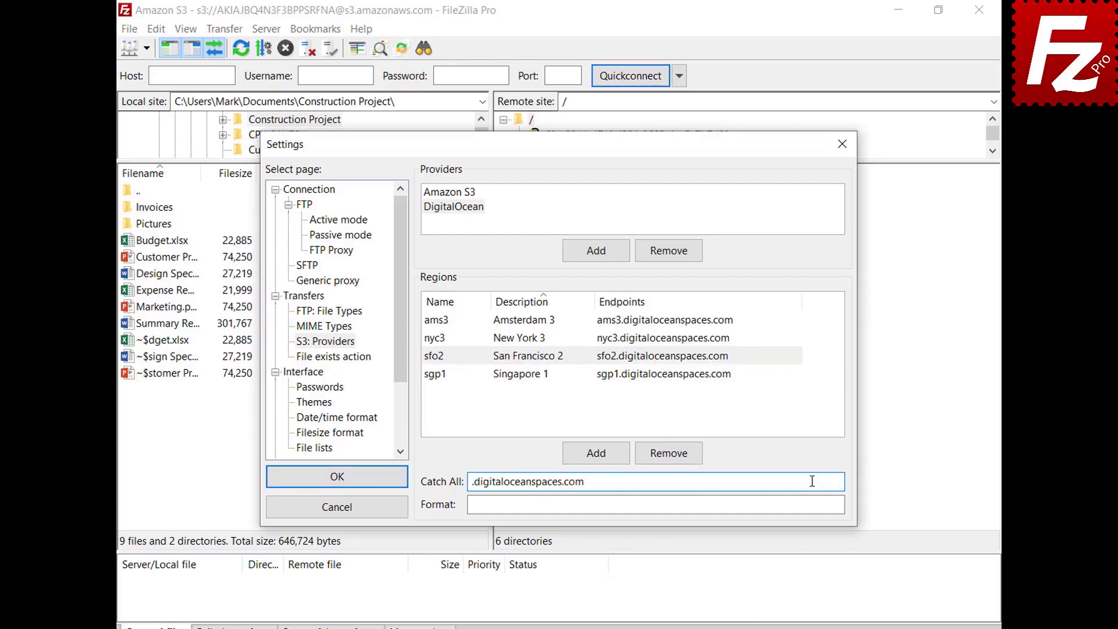
click(815, 504)
text({BUCKET}.{REGION}.digitaloceanspaces.com)
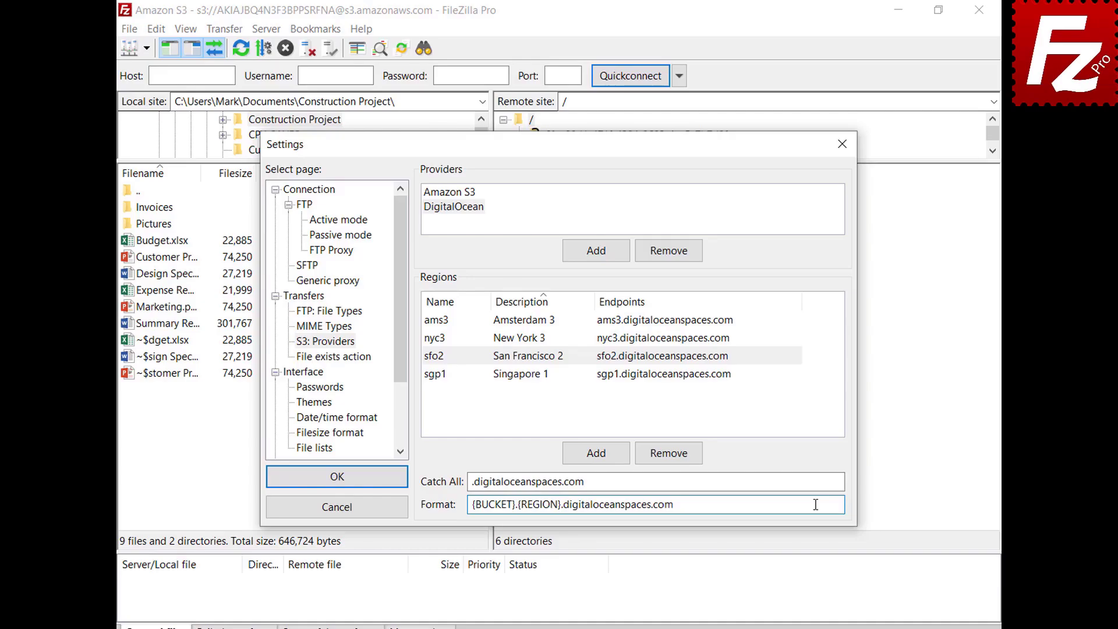
click(337, 477)
Create a new site entry named Digital Ocean in the Site Manager
click(132, 30)
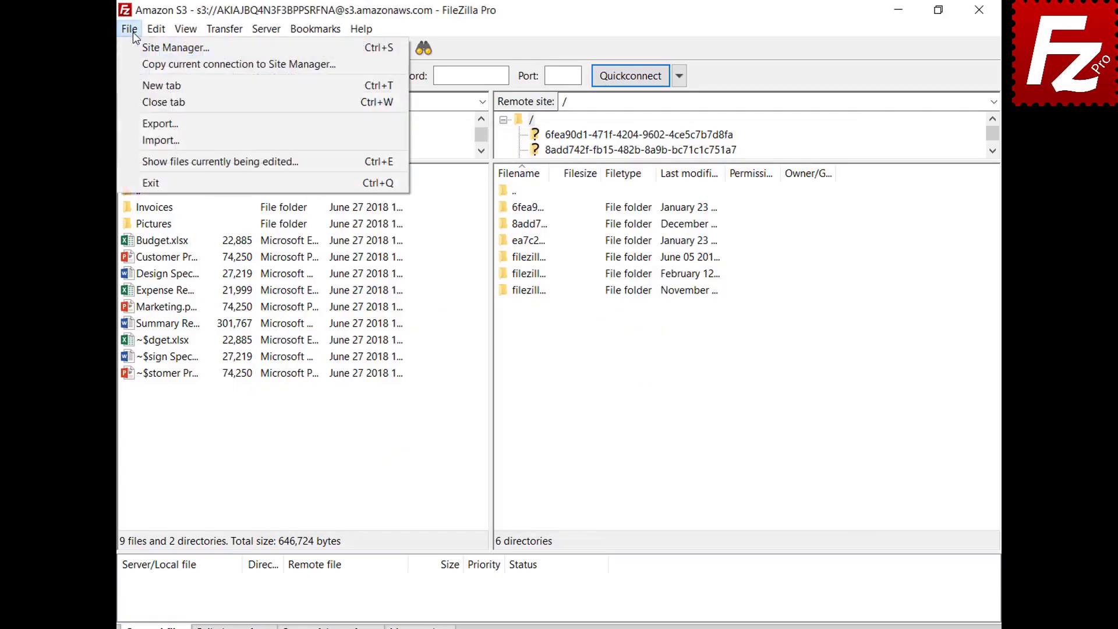
click(134, 51)
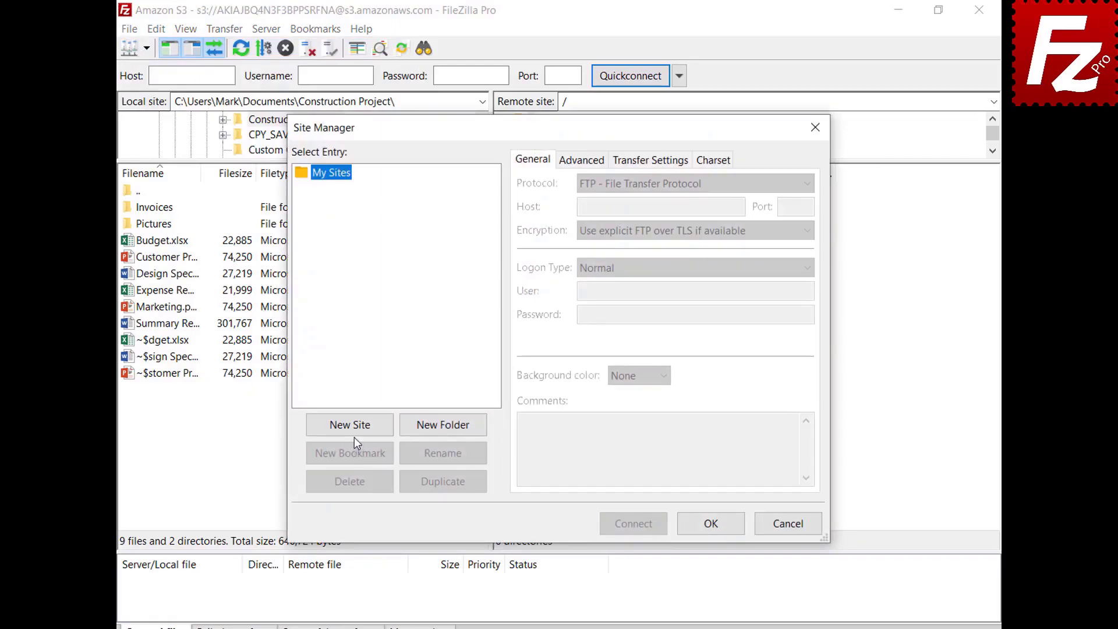
click(354, 431)
text(Digital Ocean)
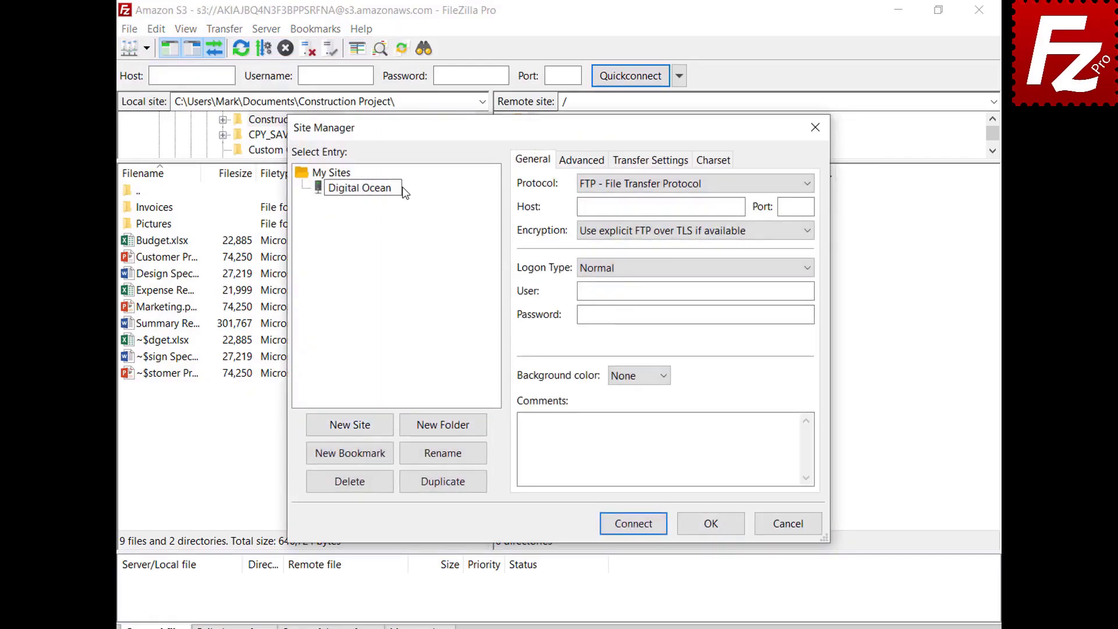
key(Return)
Set the Digital Ocean site's protocol to S3 - Amazon Simple Storage Service and its host to sfo3.digitaloceanspaces.com
click(661, 184)
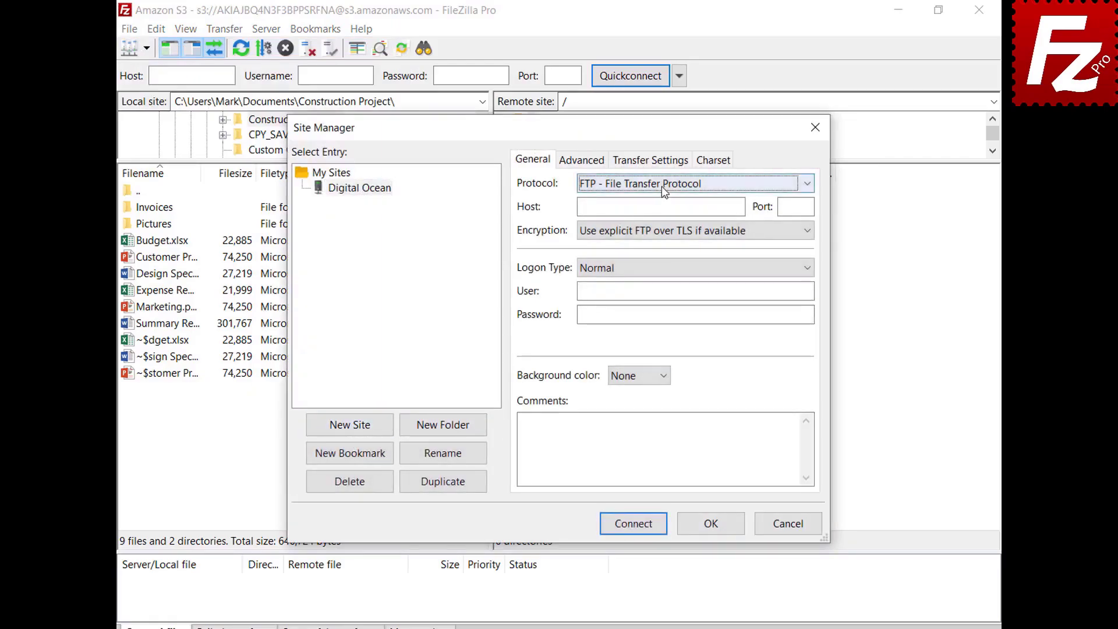
click(668, 229)
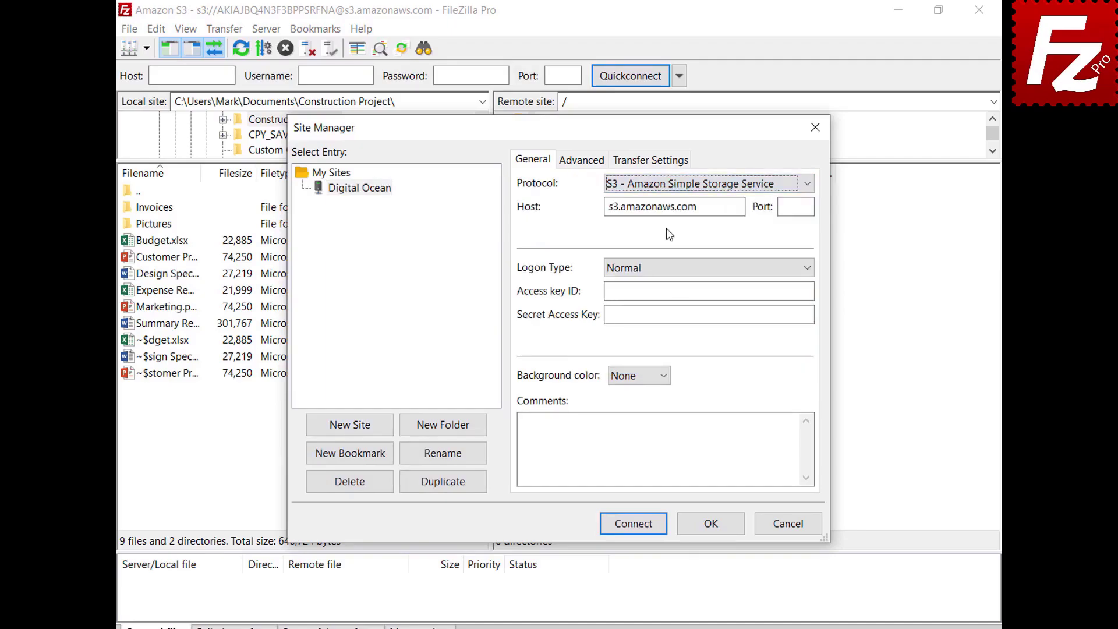
double_click(739, 207)
key(BackSpace)
text(sfo3.digitaloceanspaces.com)
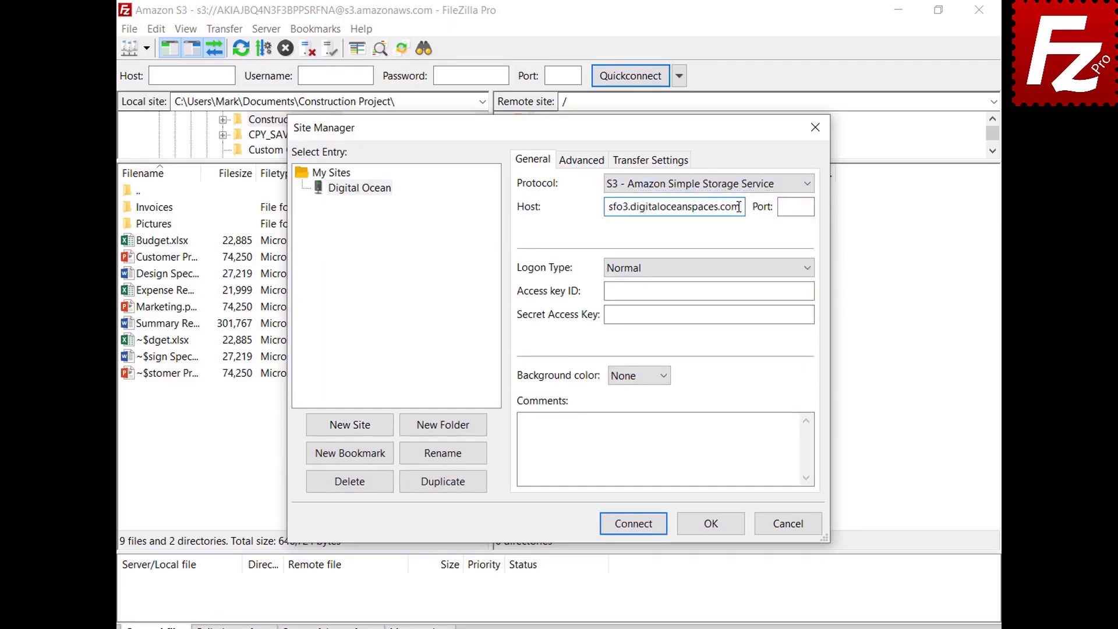
Paste the access key ID and secret access key for the Digital Ocean site and connect to it
click(804, 291)
key(ctrl+v)
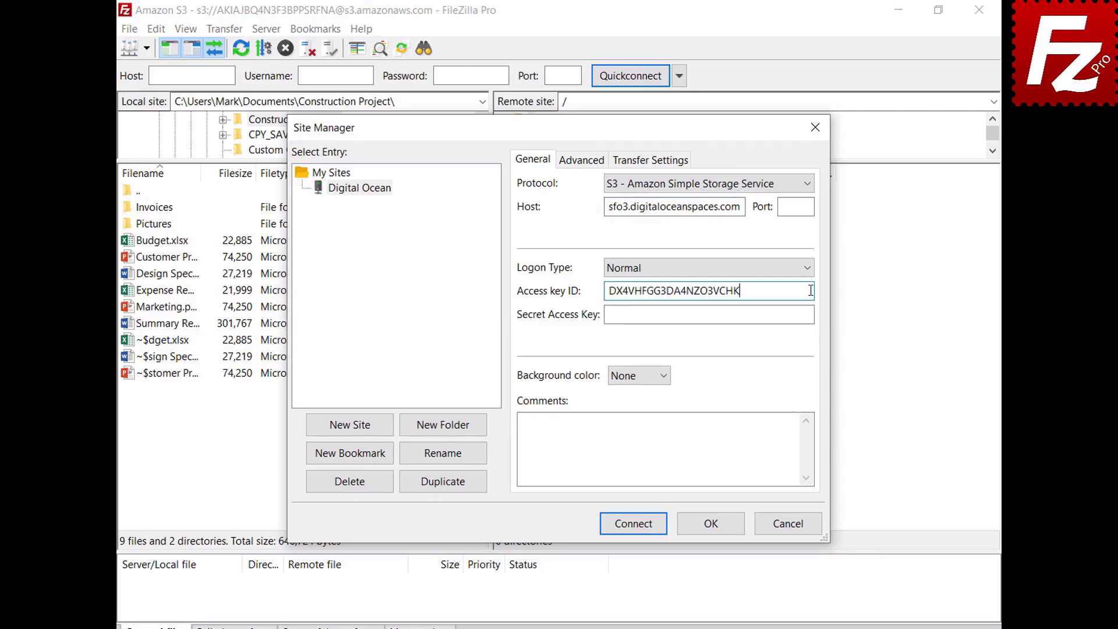
click(808, 316)
key(ctrl+v)
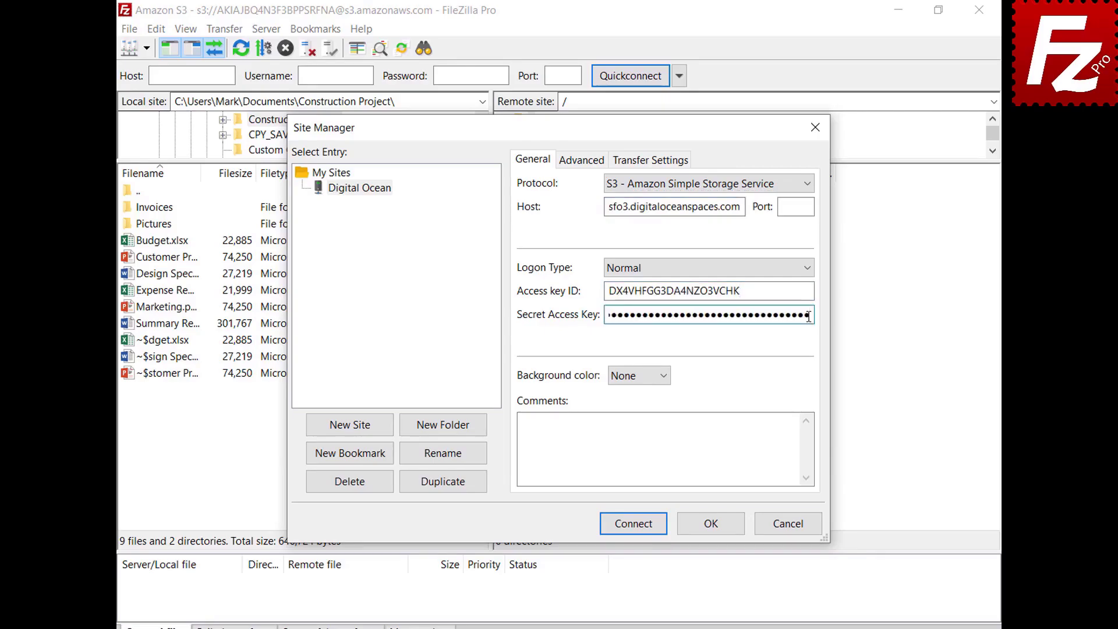
click(637, 529)
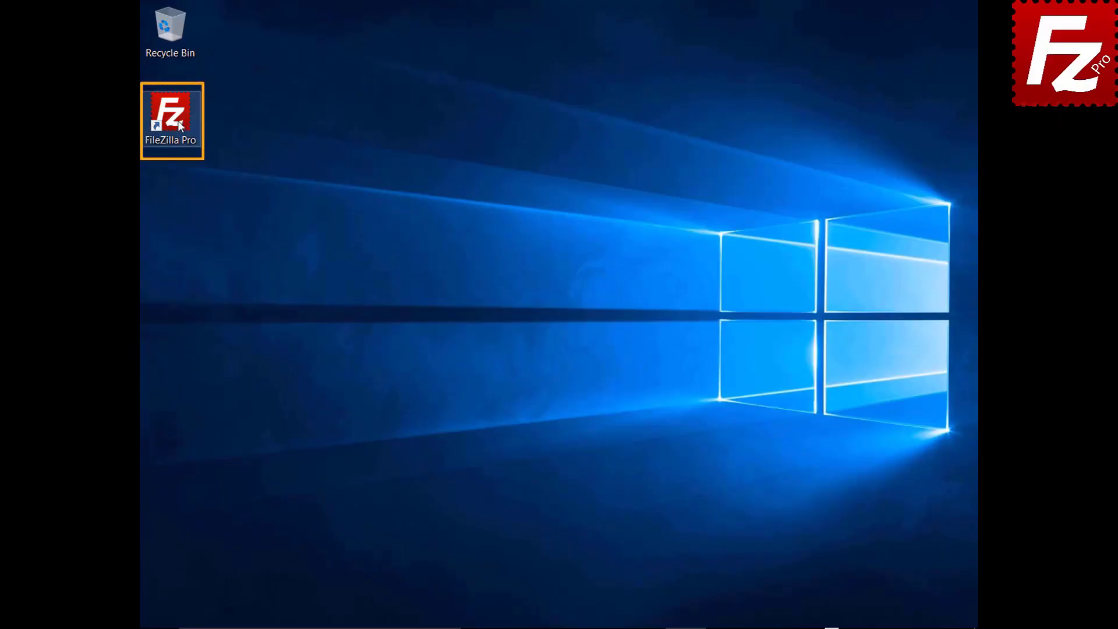
Launch FileZilla Pro and add a new S3 provider named Alibaba Object Storage in the settings
double_click(177, 121)
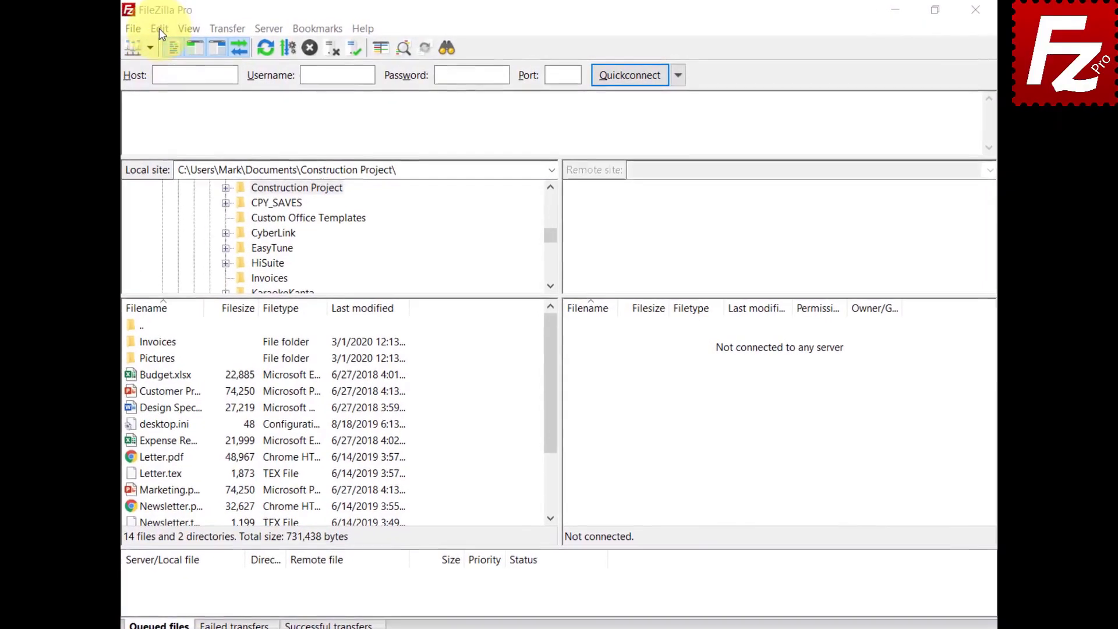
click(158, 29)
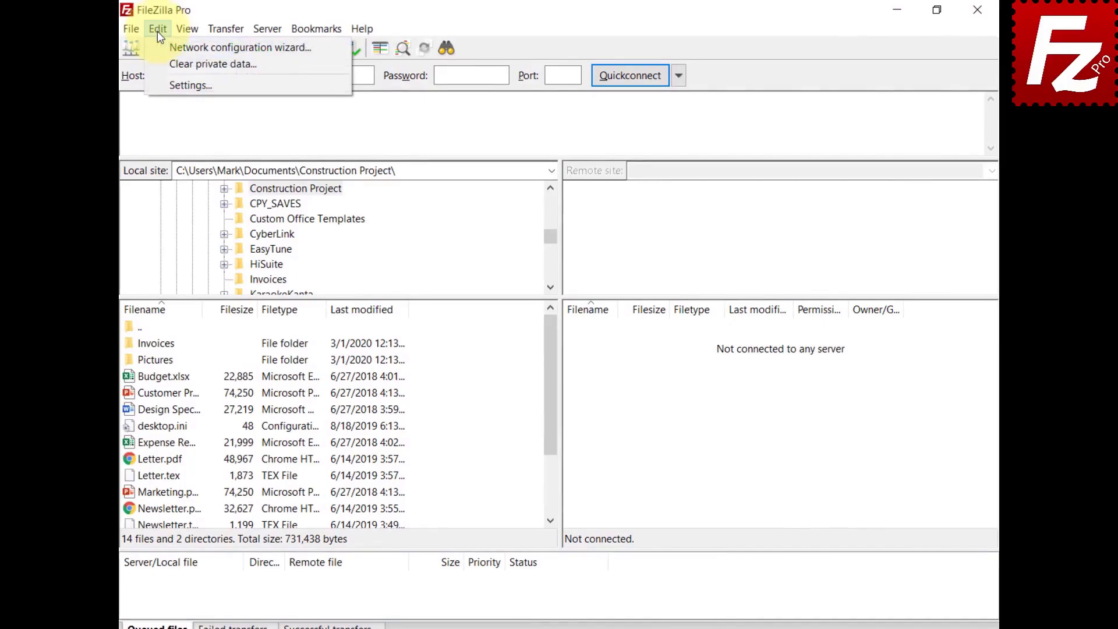
click(158, 84)
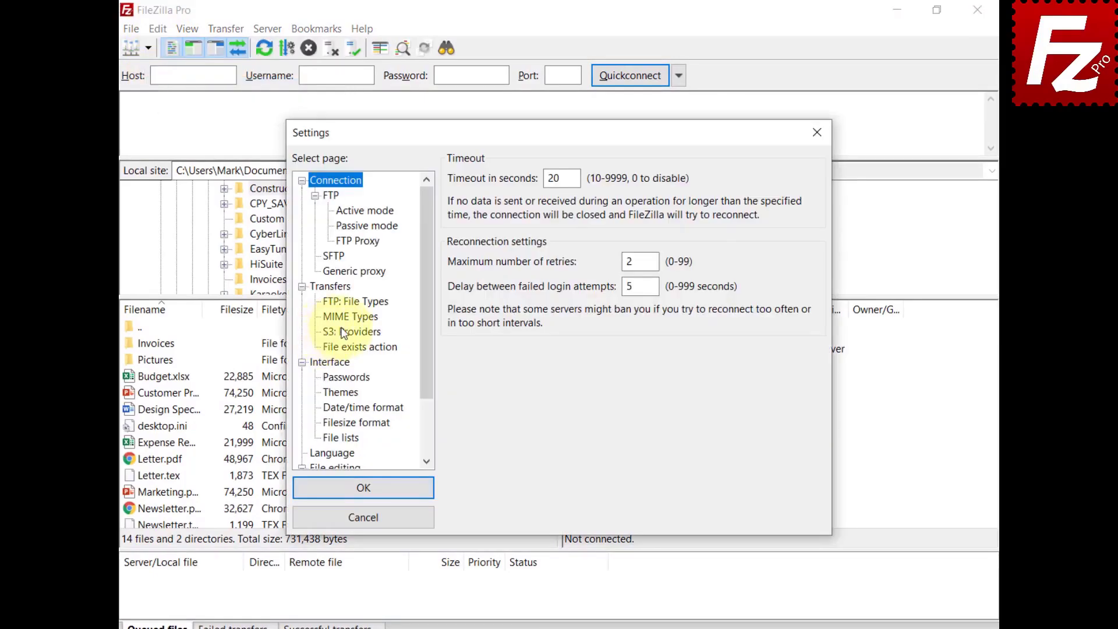
click(344, 332)
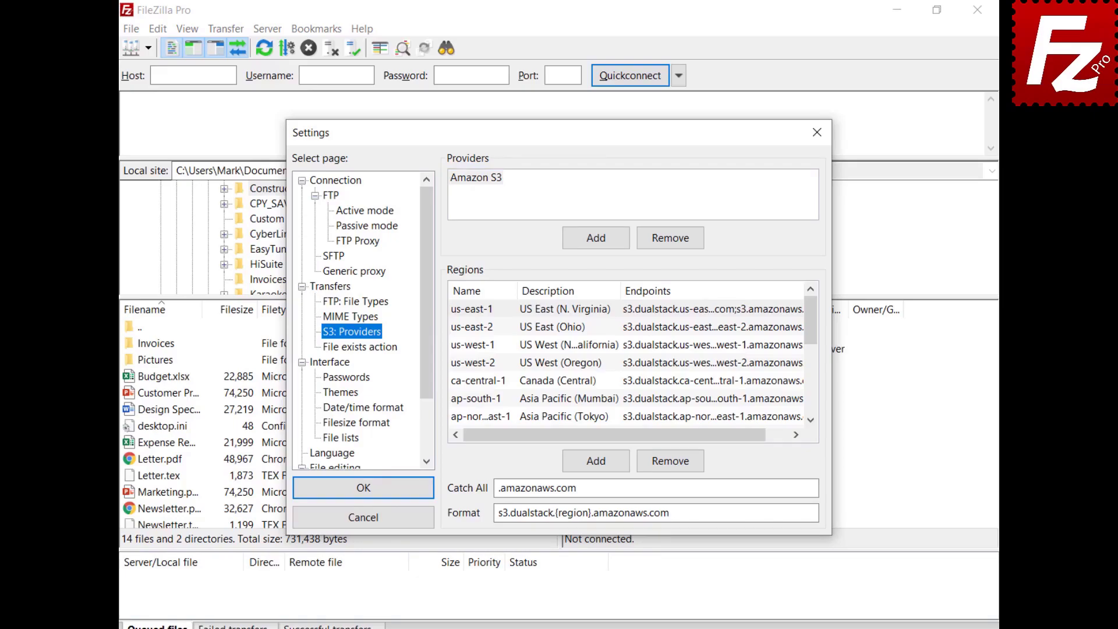
click(596, 239)
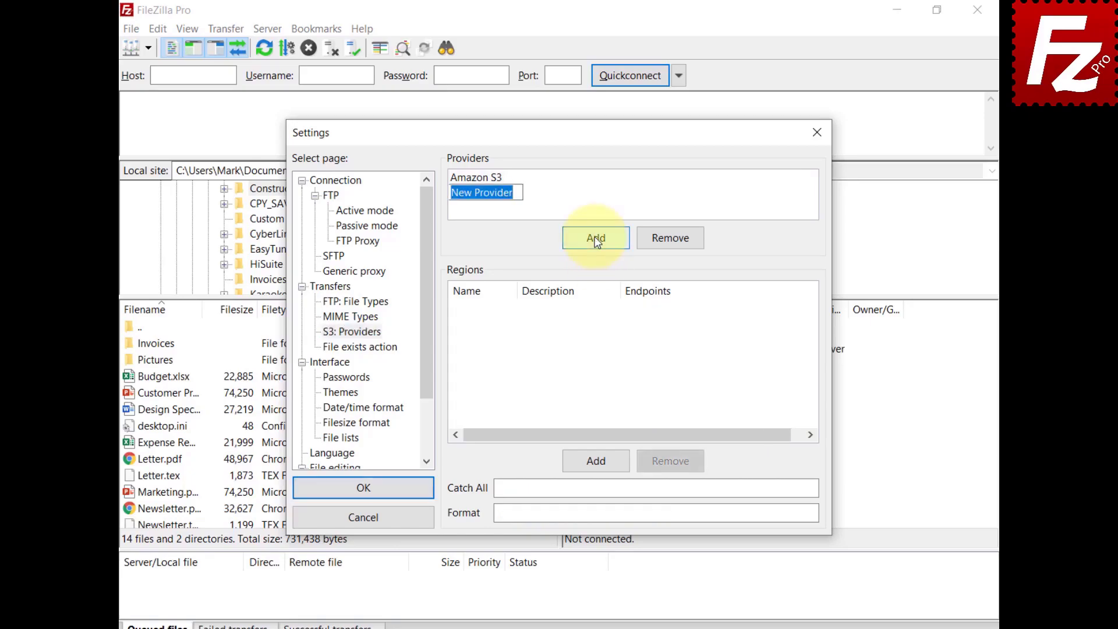
text(Alibaba Object )
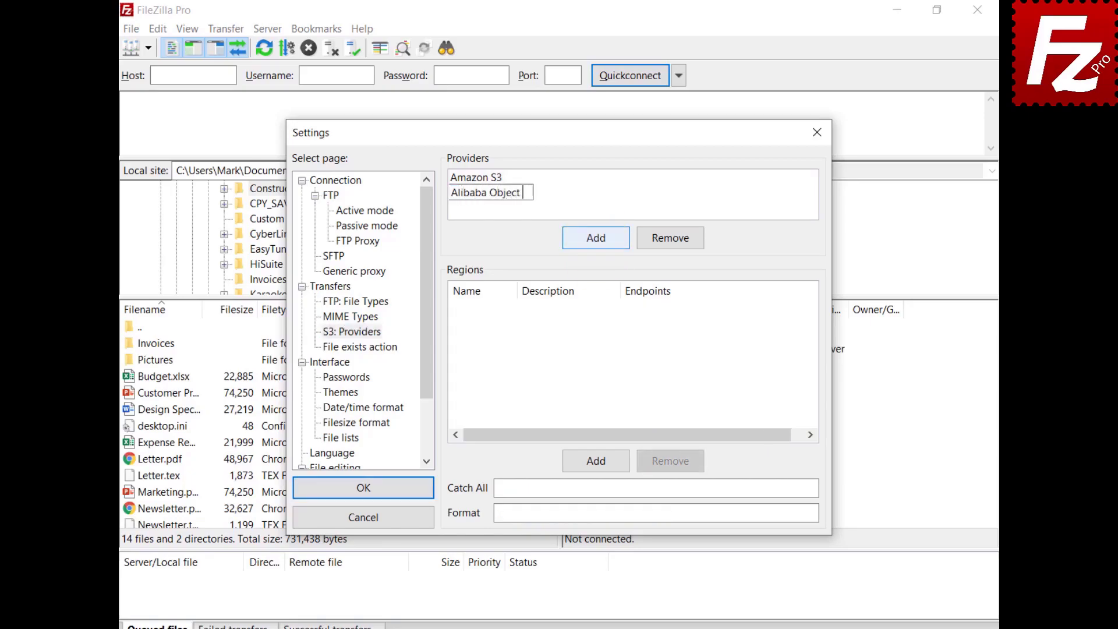
text(Storage)
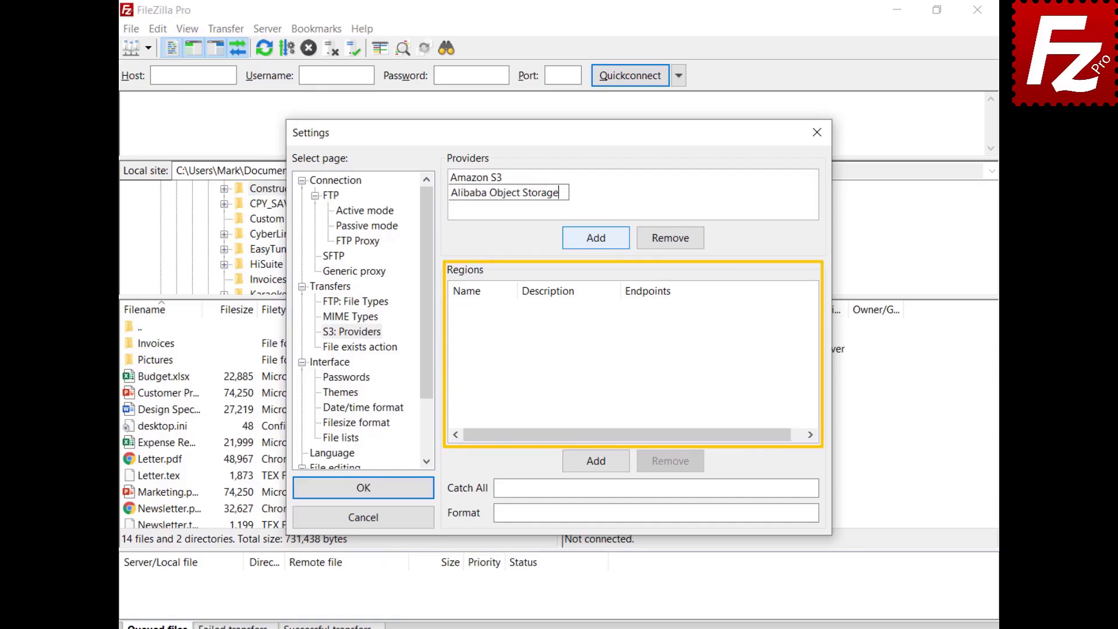
Add the region oss-cn-hangzhou to the Alibaba provider with description China (Hangzhou), and paste its endpoint
click(603, 463)
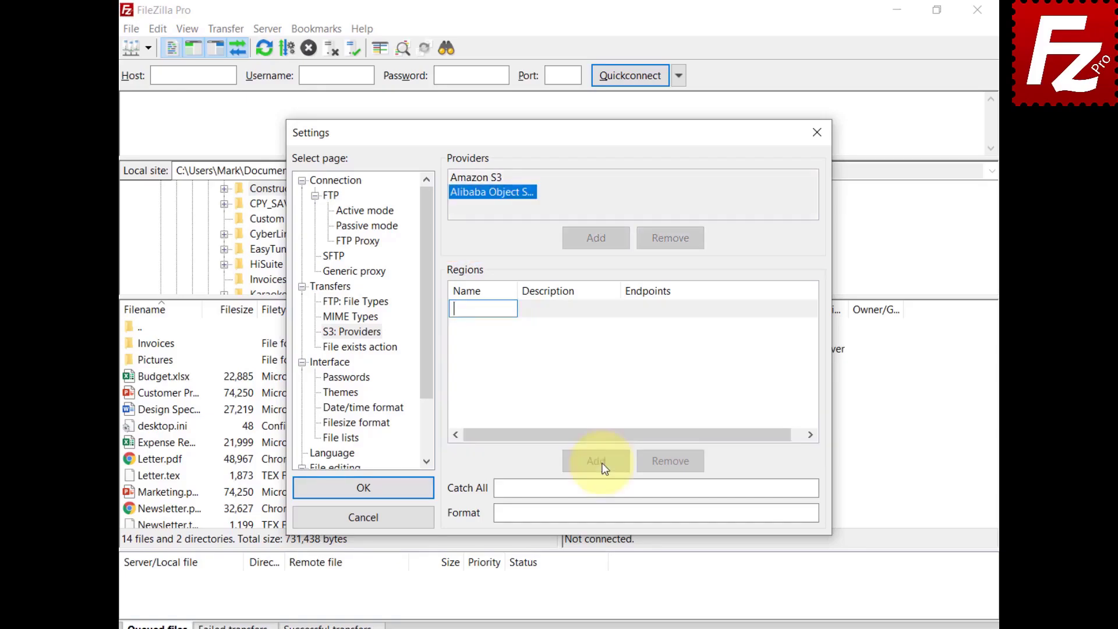
text(oss-cn-hangzhou)
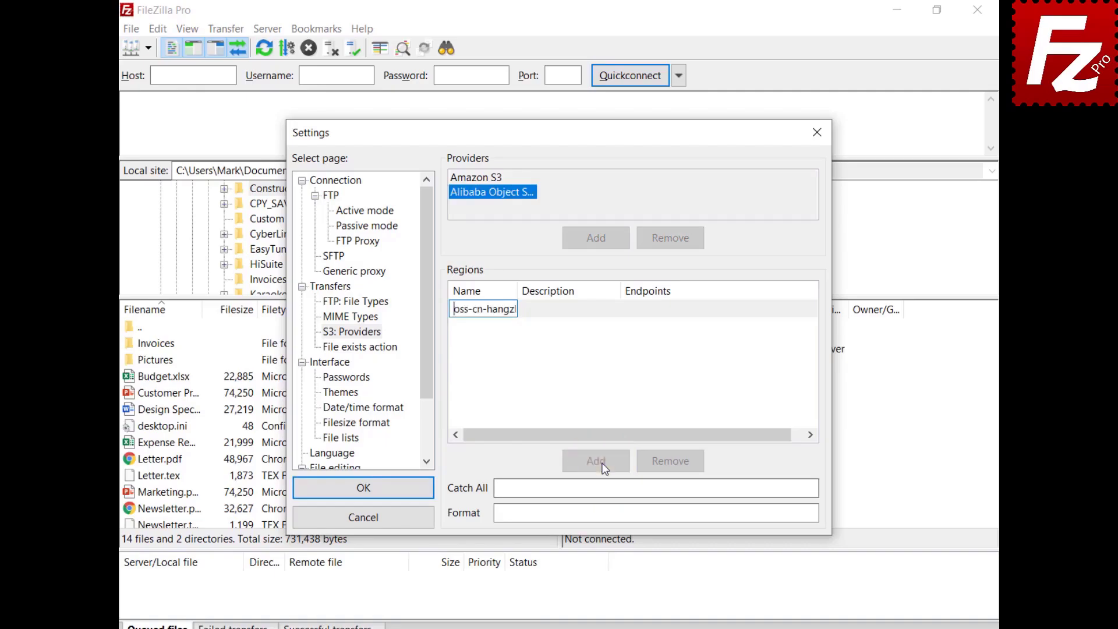
click(565, 318)
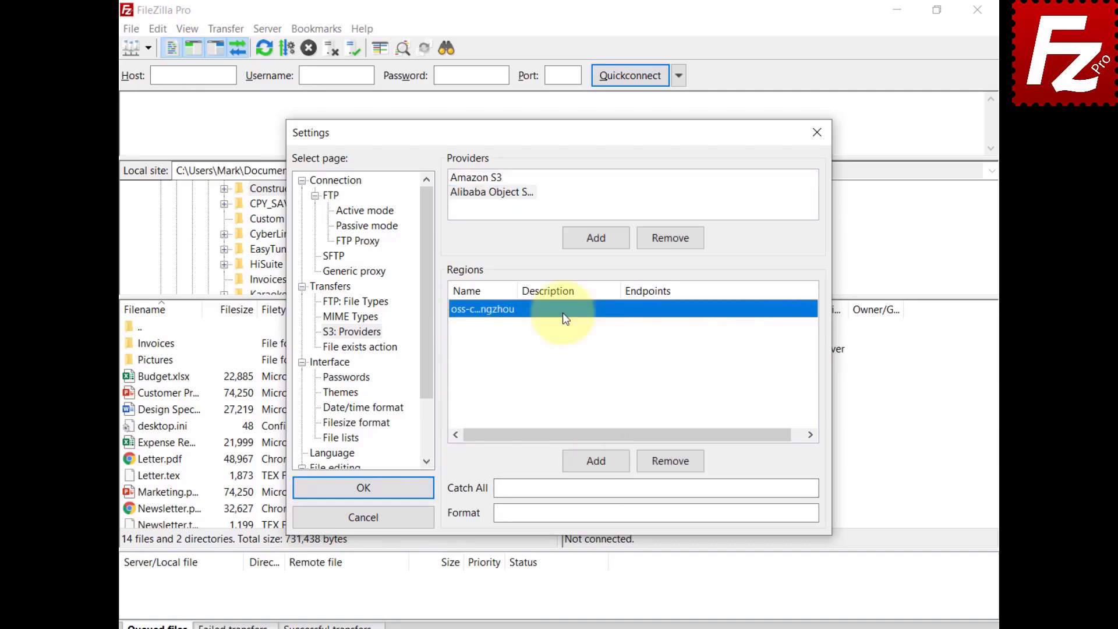
click(564, 318)
text(China (Hangzhou))
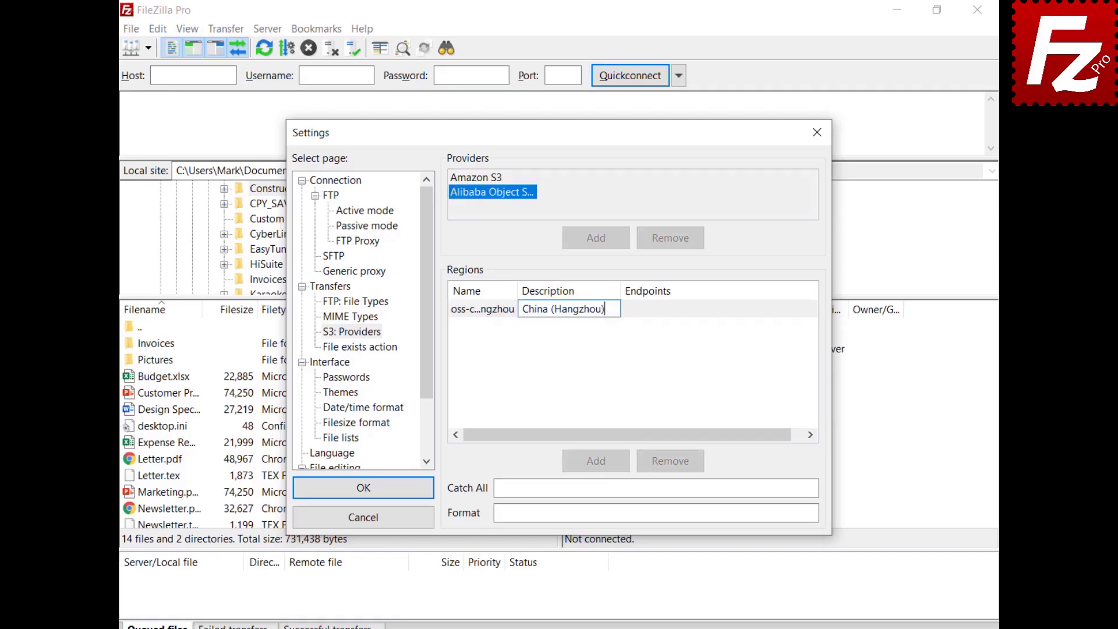
click(675, 309)
click(675, 308)
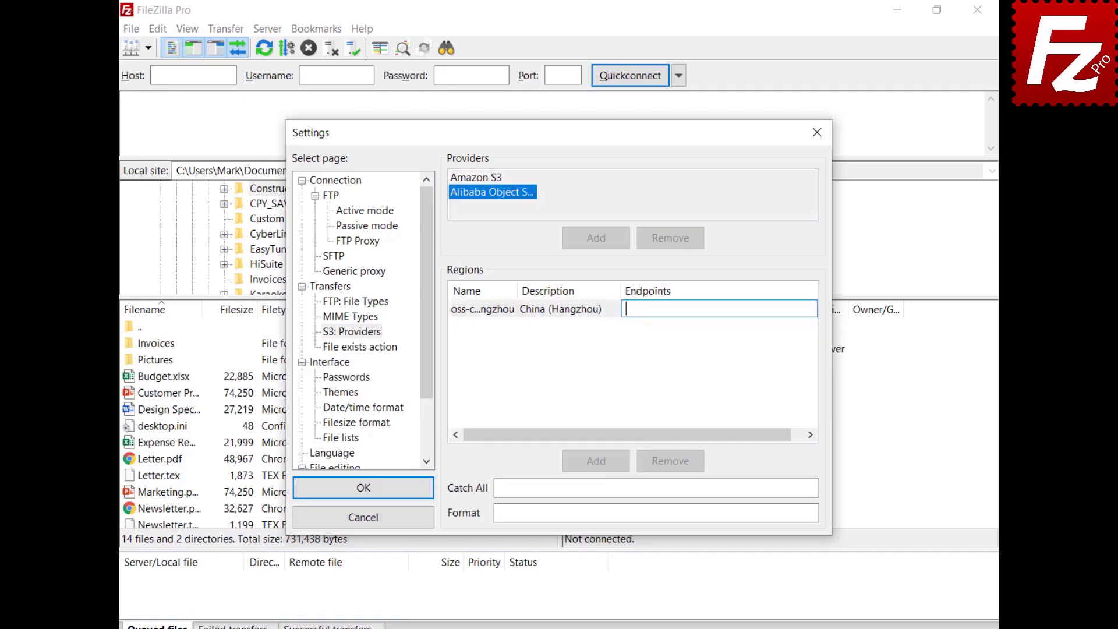
key(ctrl+v)
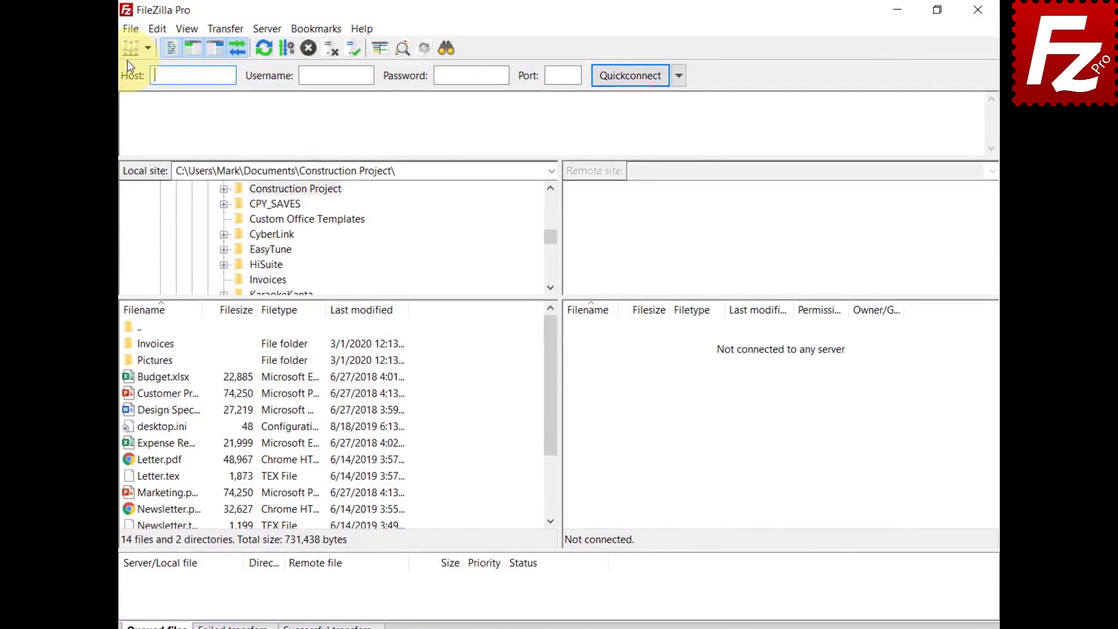
Create a new site entry named Alibaba in the Site Manager
click(134, 28)
click(150, 46)
click(357, 436)
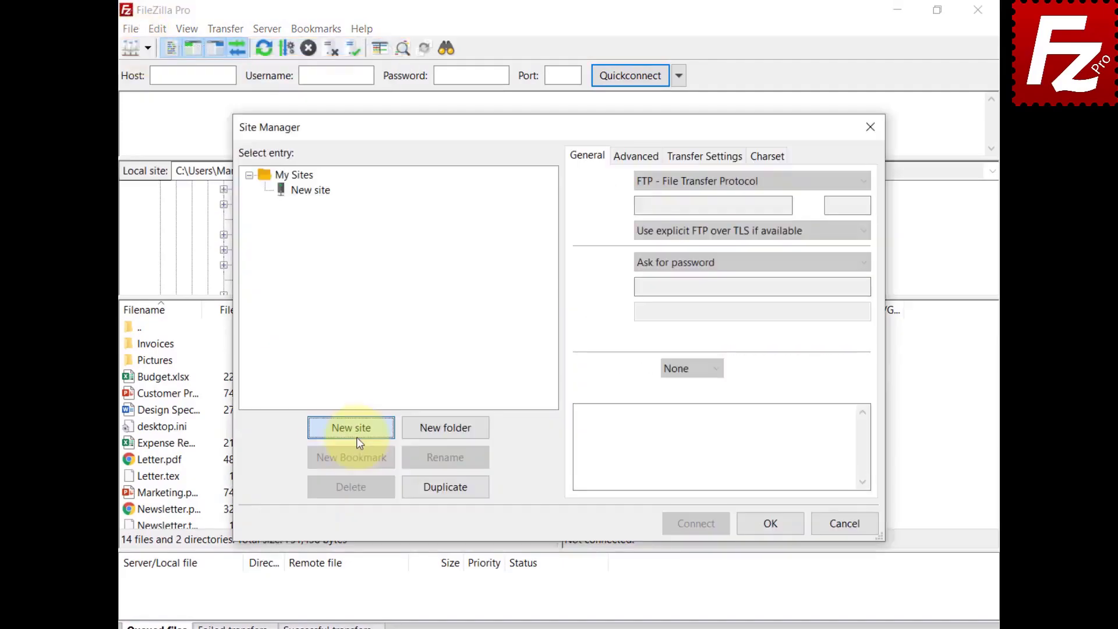
text(Alibaba)
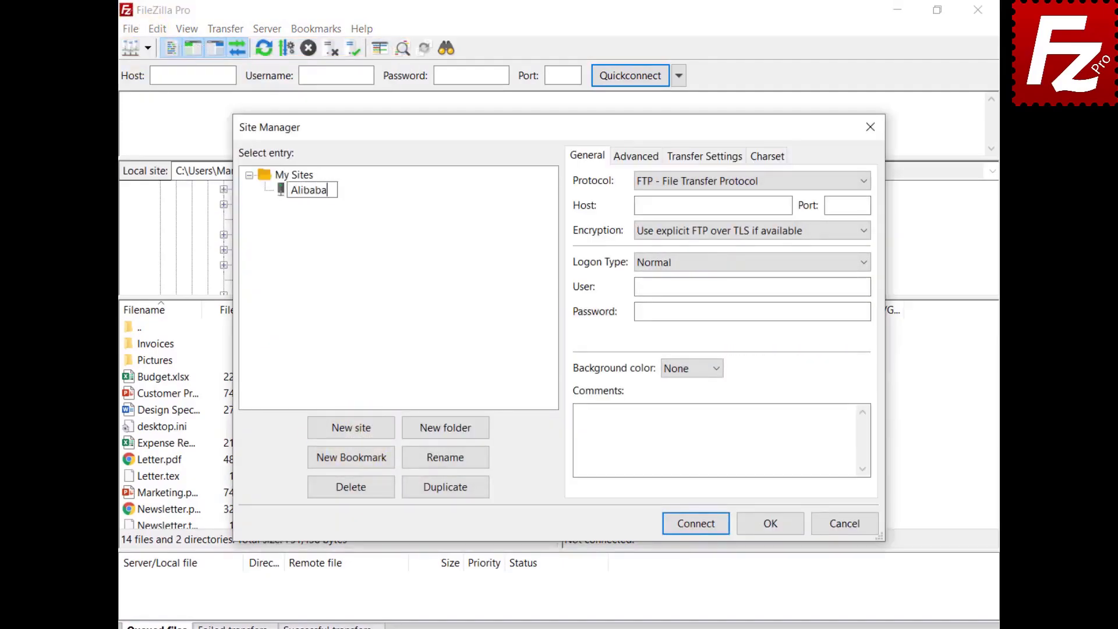
Set the Alibaba site's protocol to S3 - Amazon Simple Storage Service and its host to oss.aliyuncs.com
click(813, 183)
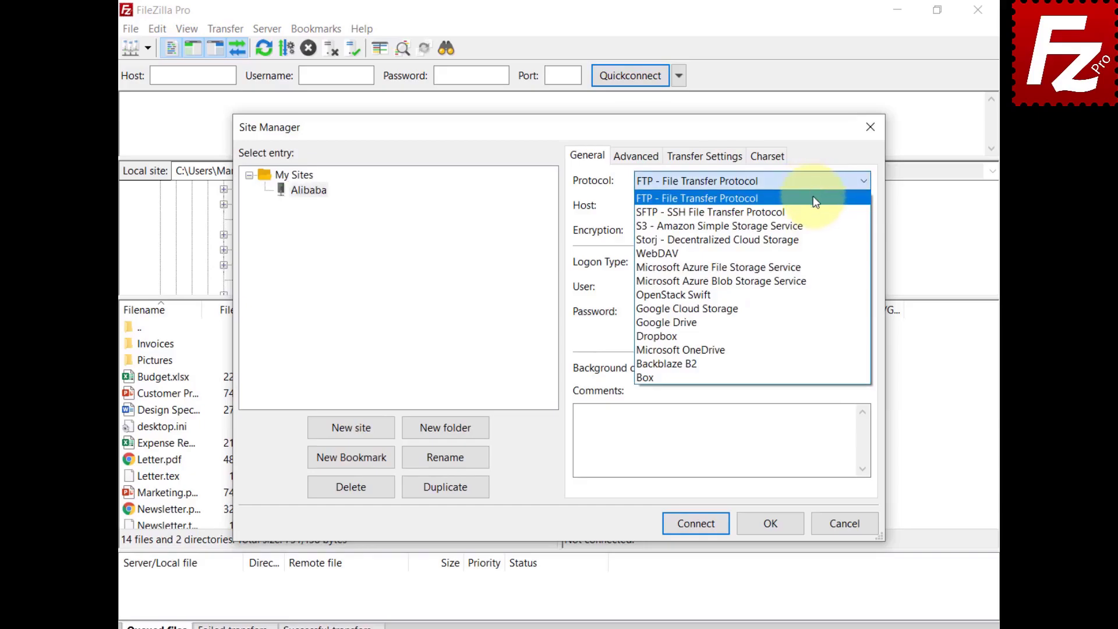
click(810, 226)
key(Tab)
text(oss.aliyuncs.com)
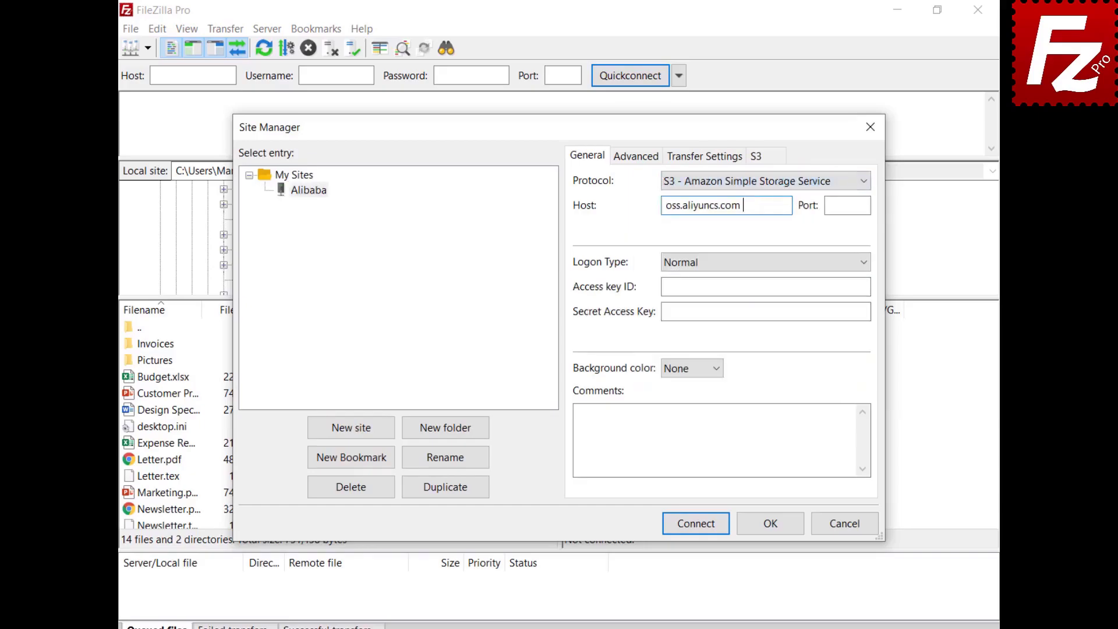
Paste the access key ID and the secret access key for the Alibaba site
click(766, 286)
key(ctrl+v)
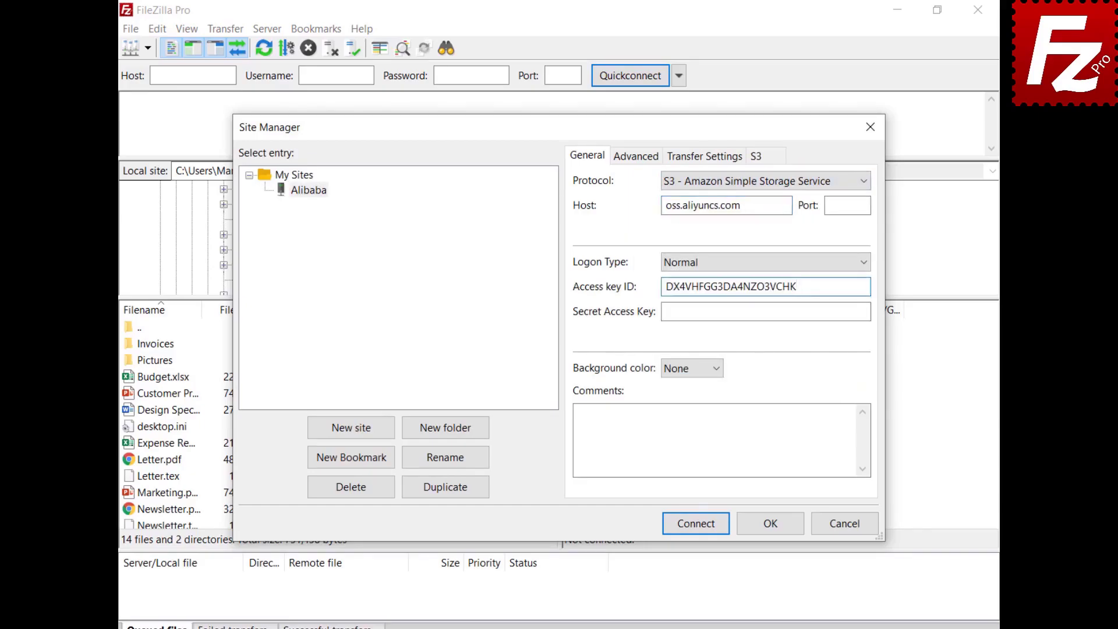
click(766, 311)
key(ctrl+v)
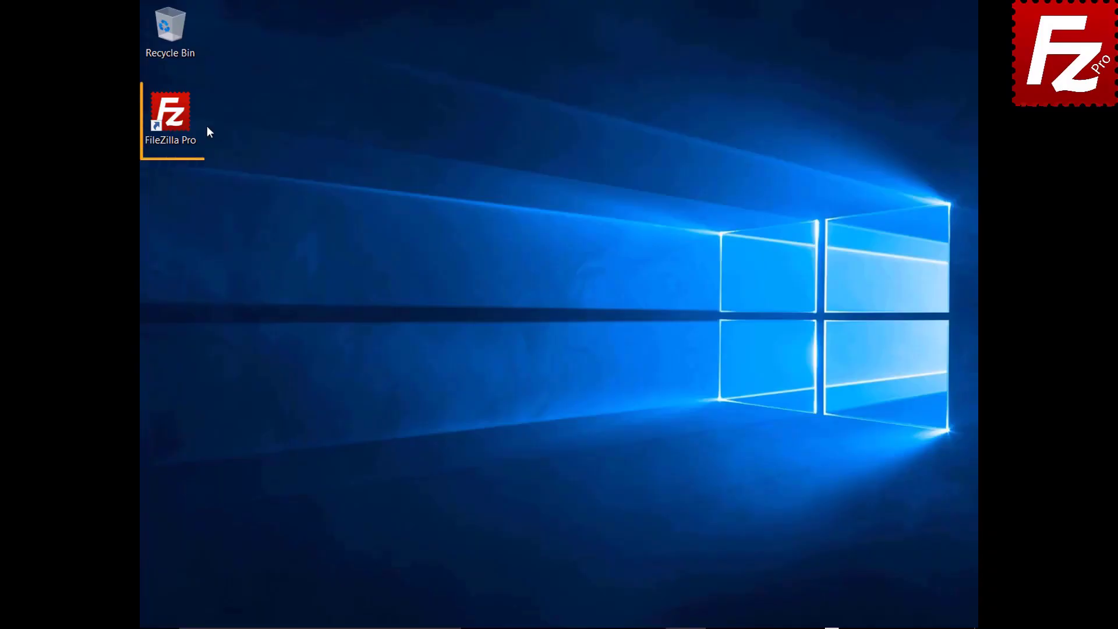
Launch FileZilla Pro and add a new S3 provider named StackPath in the settings
double_click(177, 121)
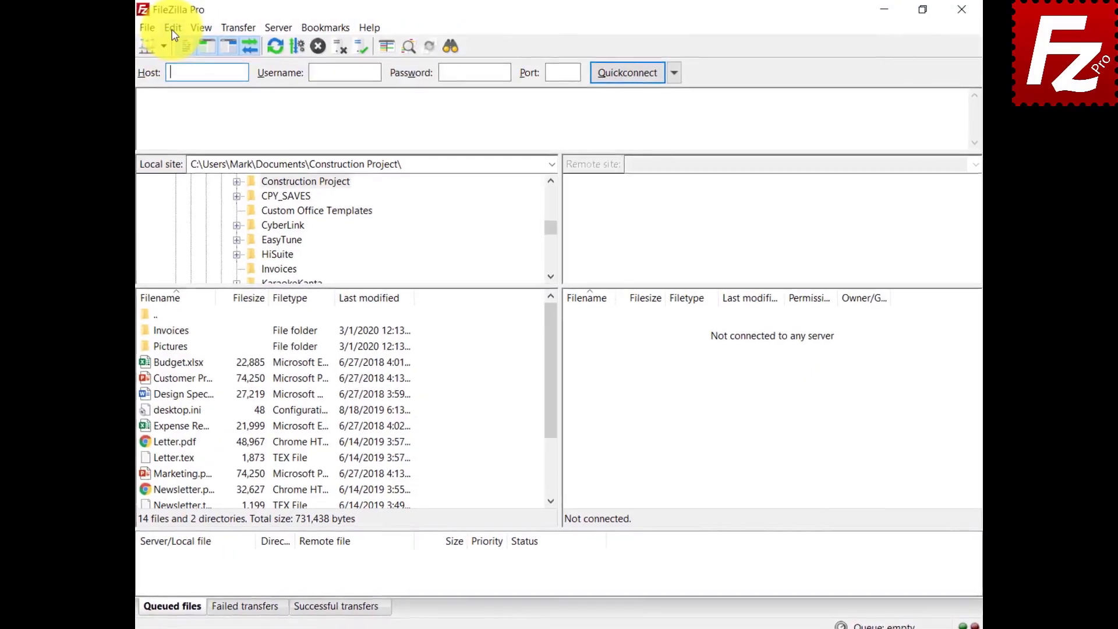
click(157, 28)
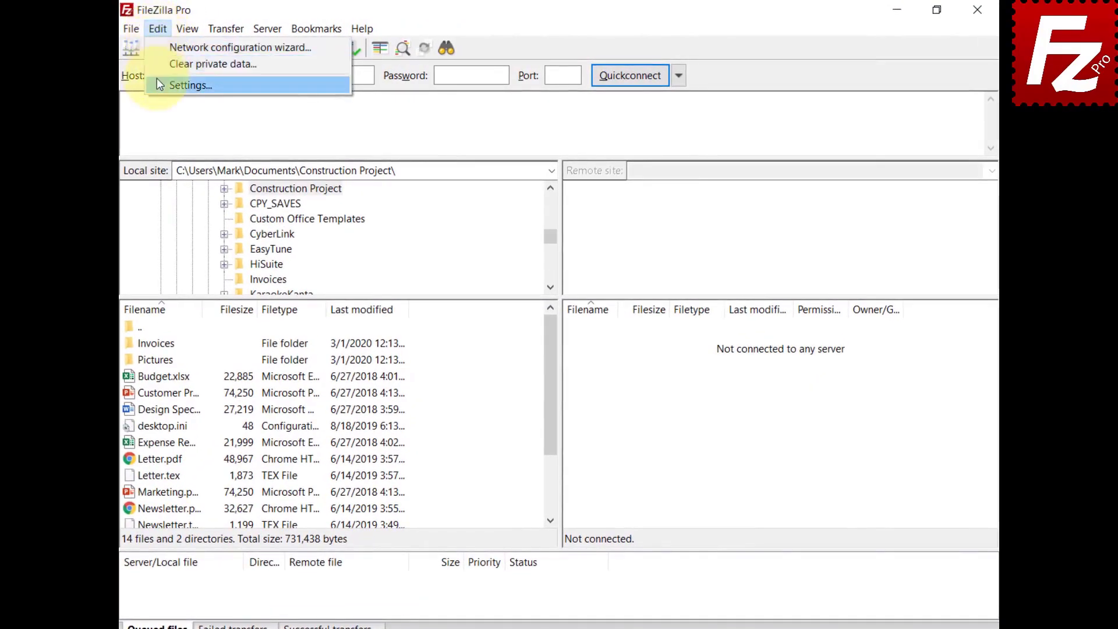
click(158, 82)
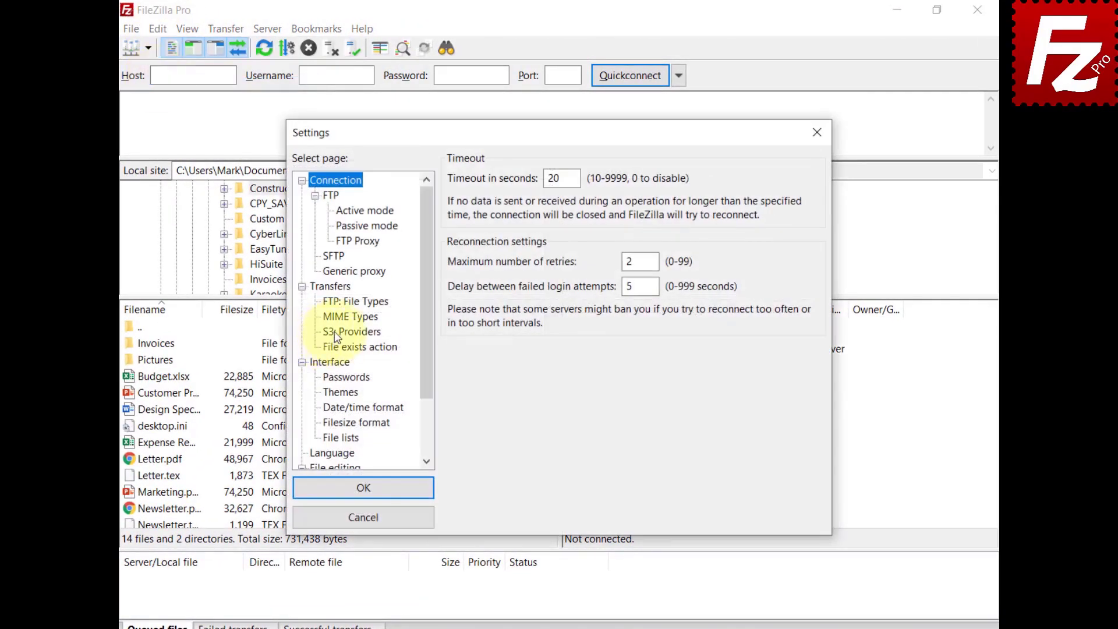
click(337, 333)
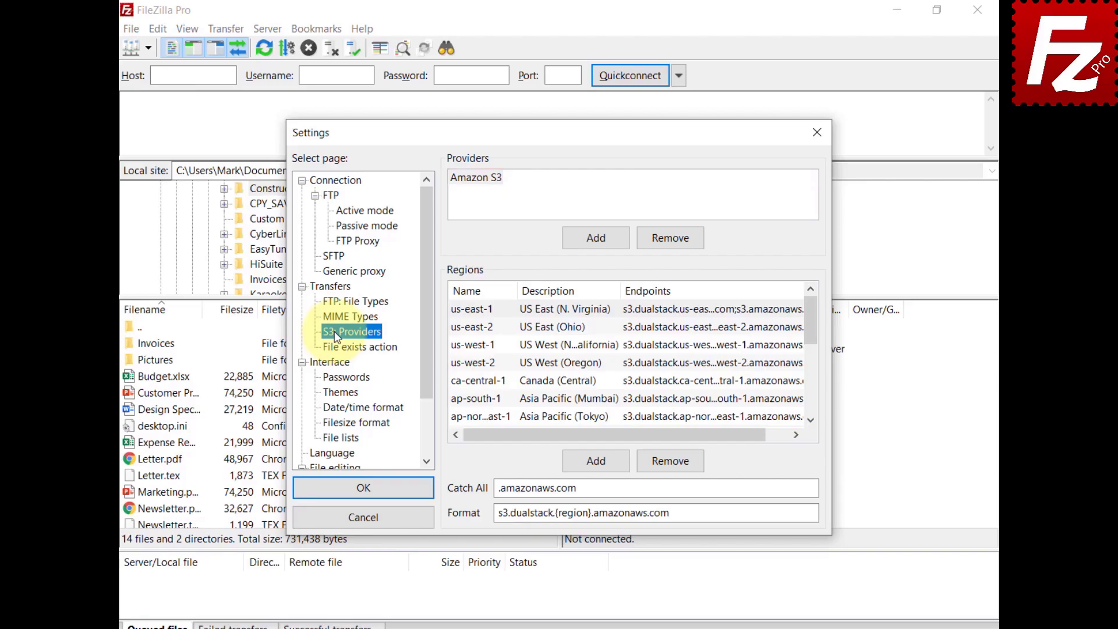
click(601, 237)
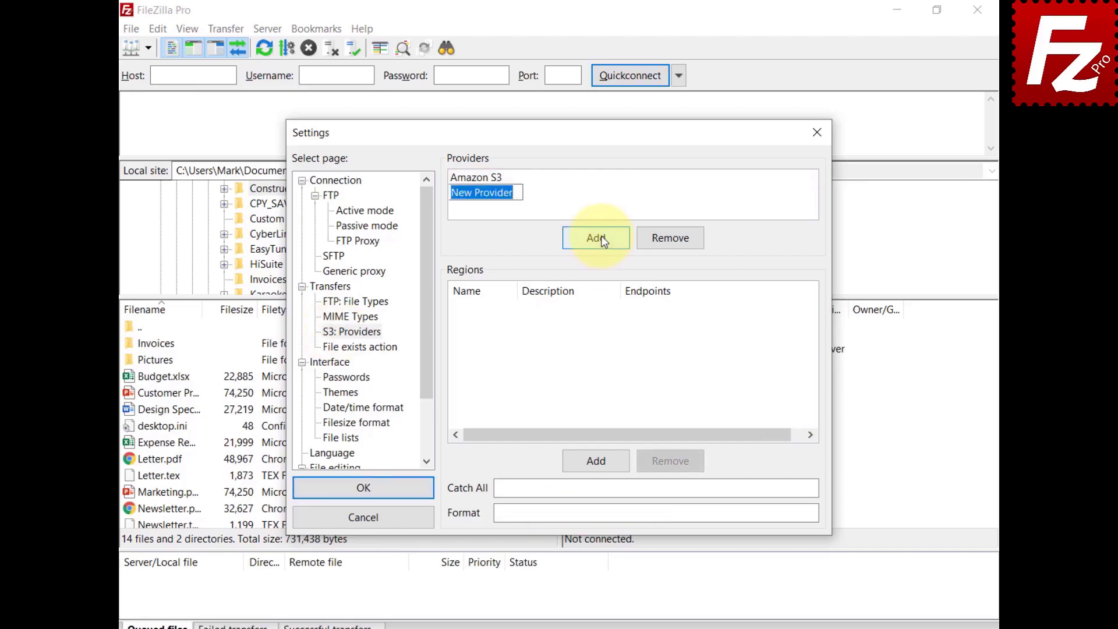
text(StackPath)
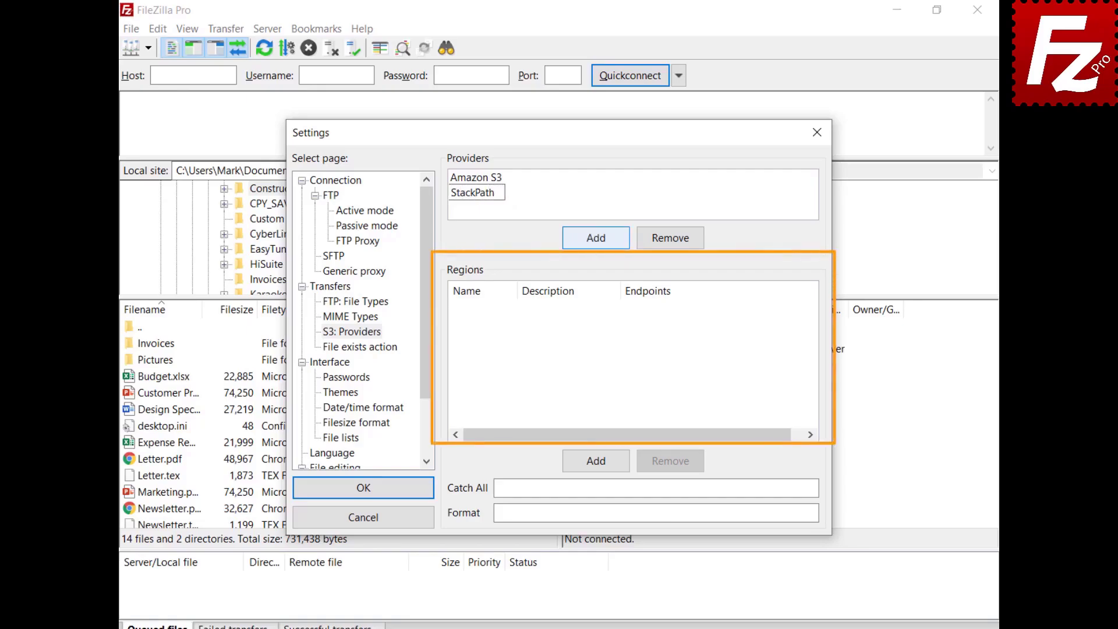
Add the region us-east to the StackPath provider with description US East 1 and endpoint s3.us-east.stackpathstorage.com
click(603, 464)
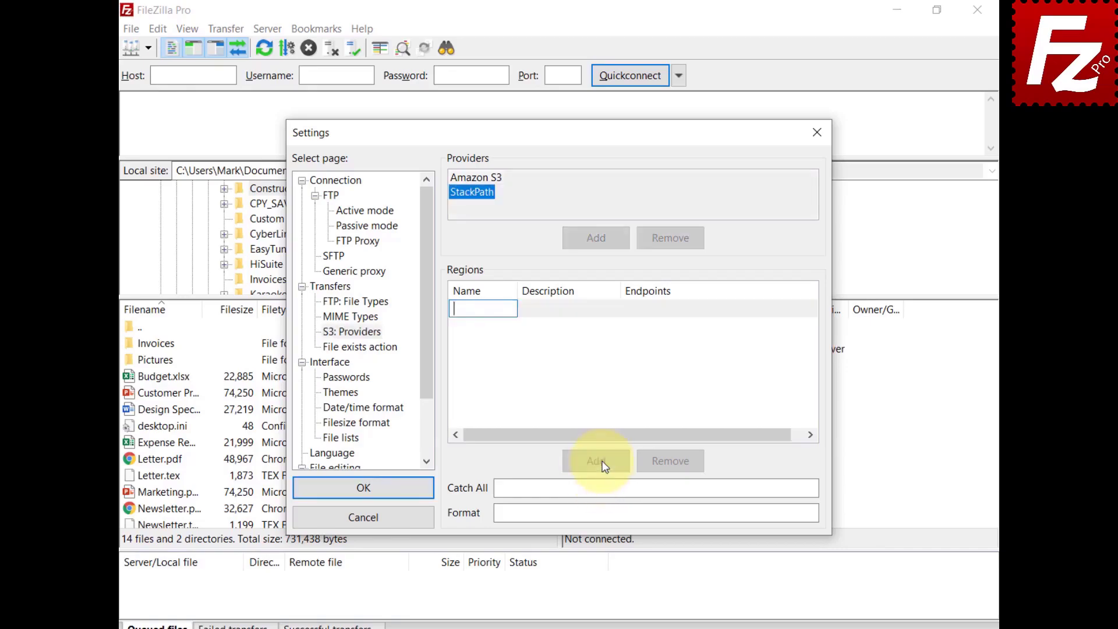
text(us-east)
click(556, 315)
click(556, 314)
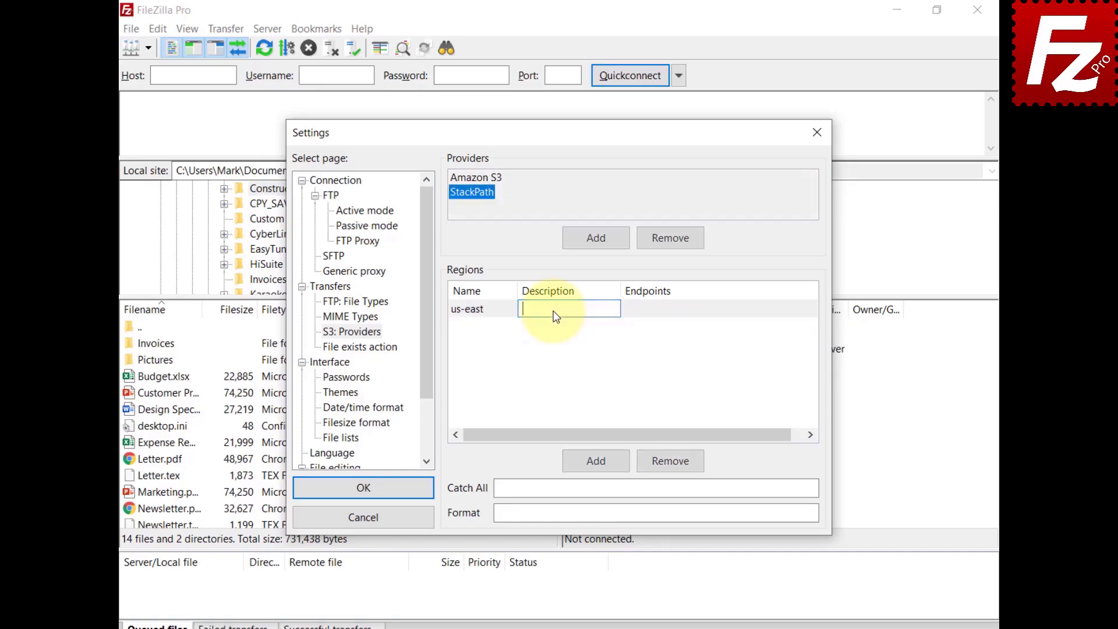
text(US East 1)
key(Return)
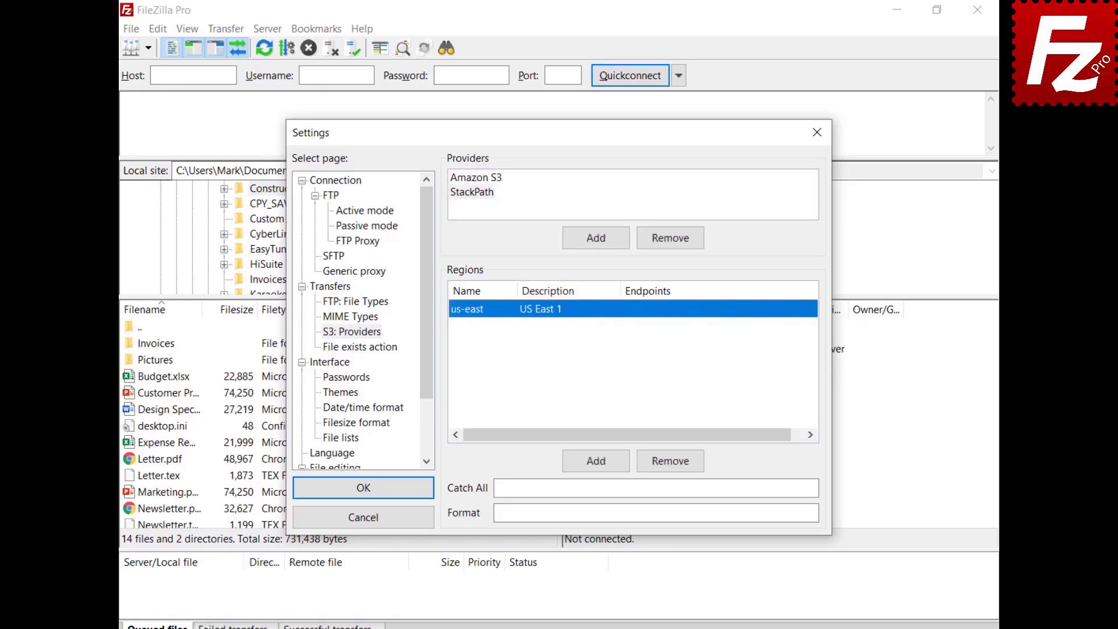
click(657, 309)
text(s3.us-east.stackpathstorage.com)
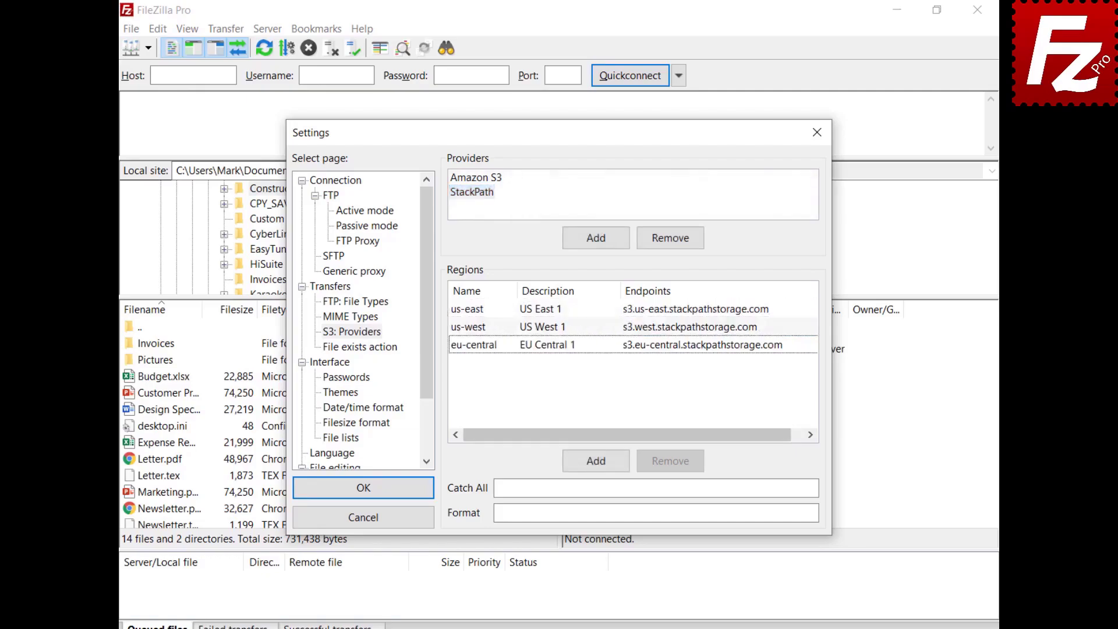
Set the StackPath provider's catch-all to .stackpathstorage.com and its format to {bucket}.s3.{region}.stackpathstorage.com
click(657, 487)
text(.stackpathstorage.com)
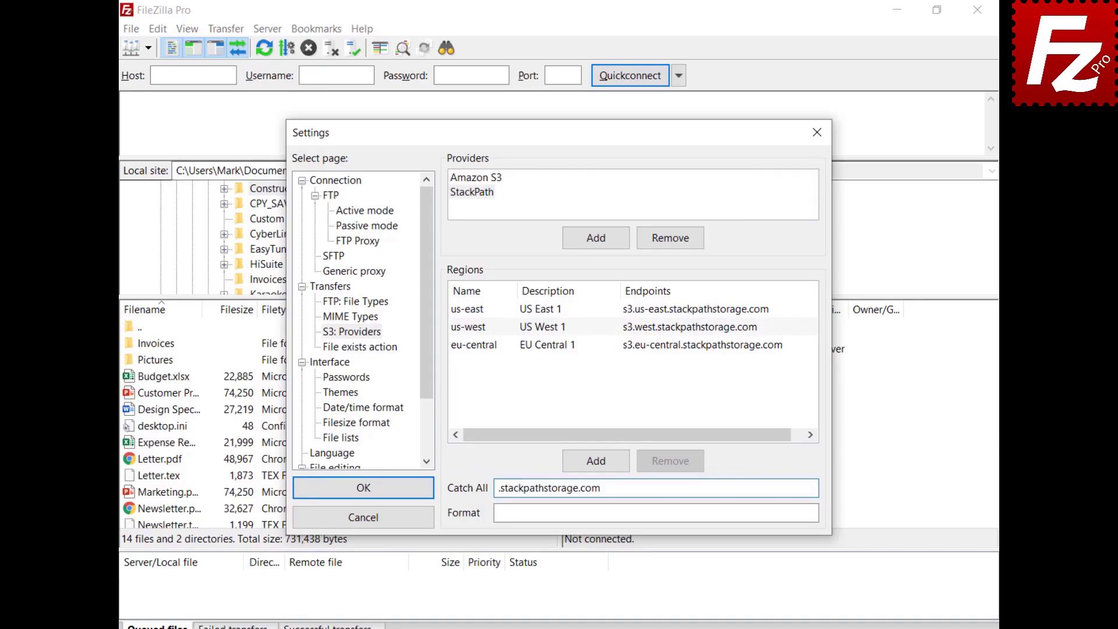
key(Tab)
text({bucket}.s3.{region}.stackpathstorage.com)
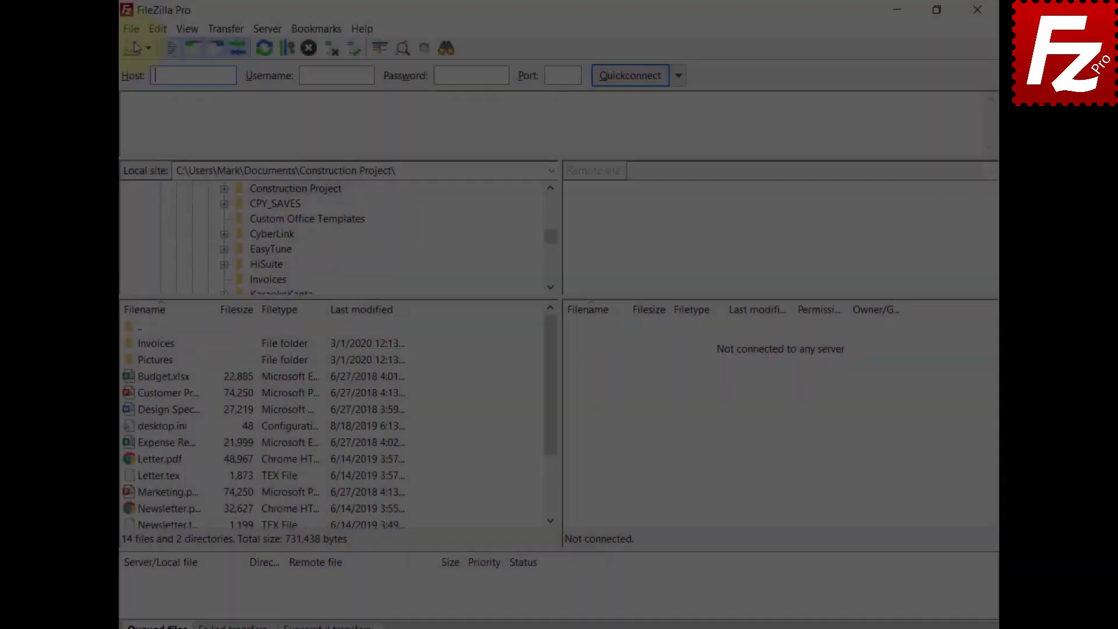
Create a new site named StackPath in the Site Manager
click(133, 28)
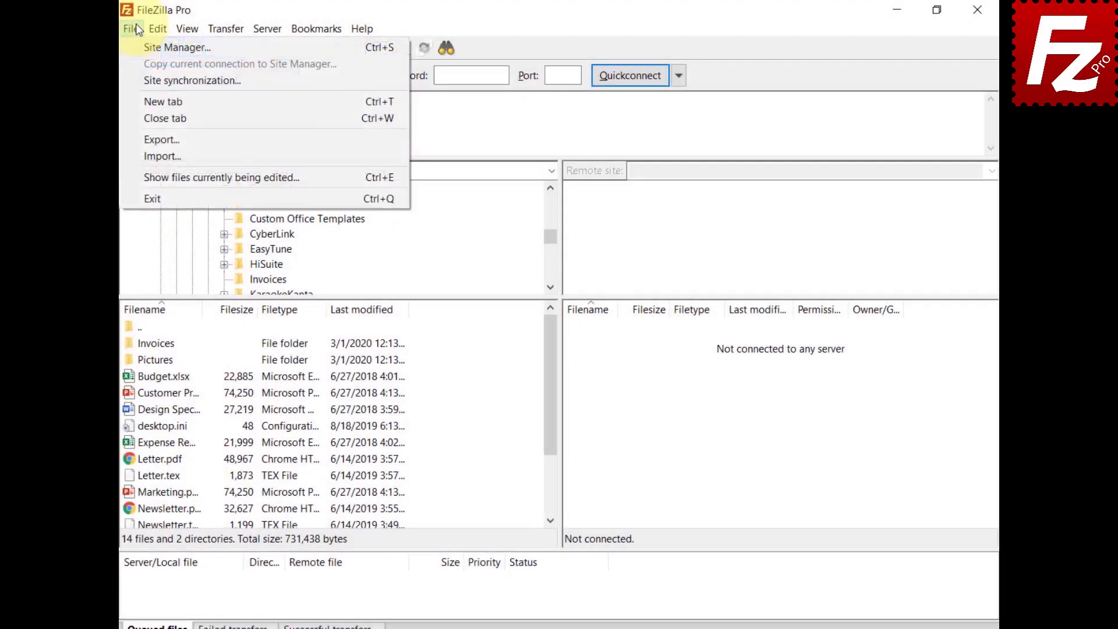
click(136, 49)
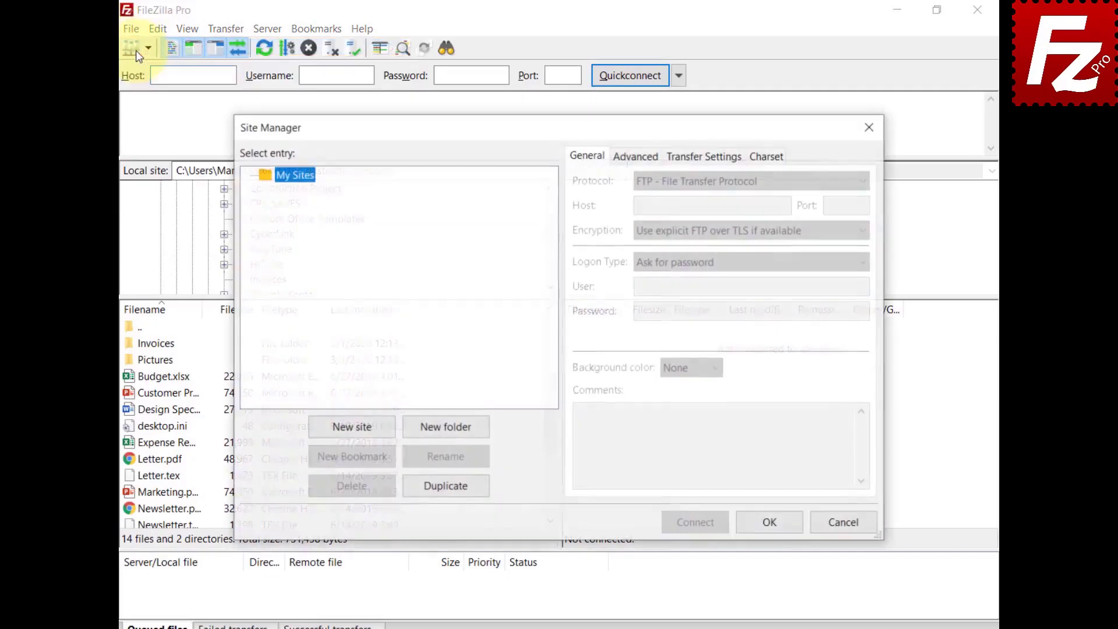
click(354, 428)
text(StackPath)
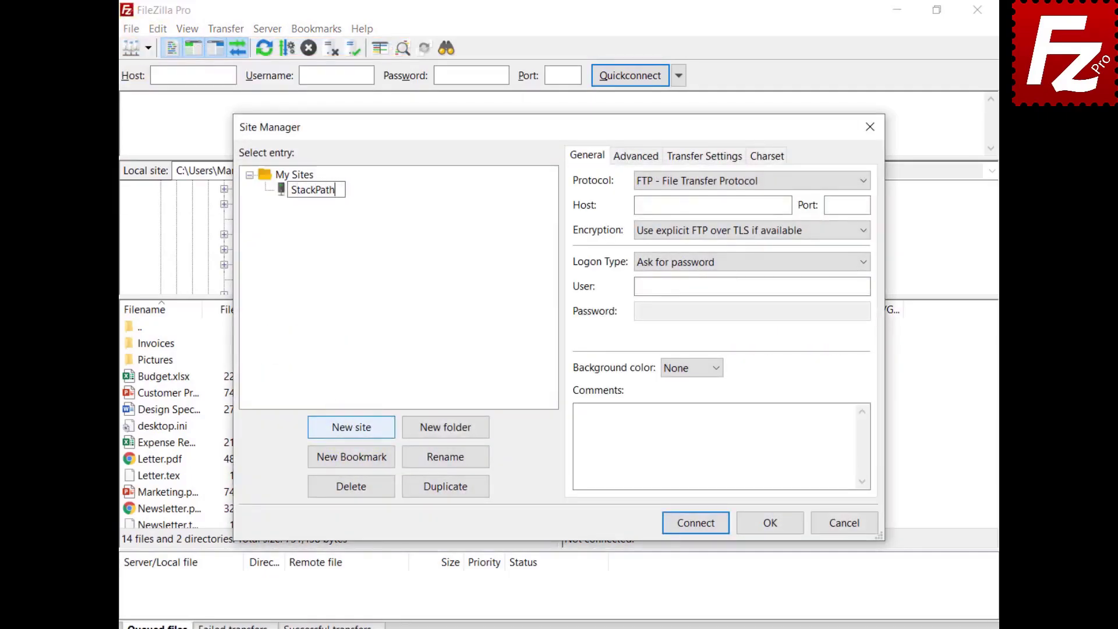
key(Return)
Set the StackPath site's protocol to S3 - Amazon Simple Storage Service and its host to s3.us-east.stackpathstorage.com
click(754, 181)
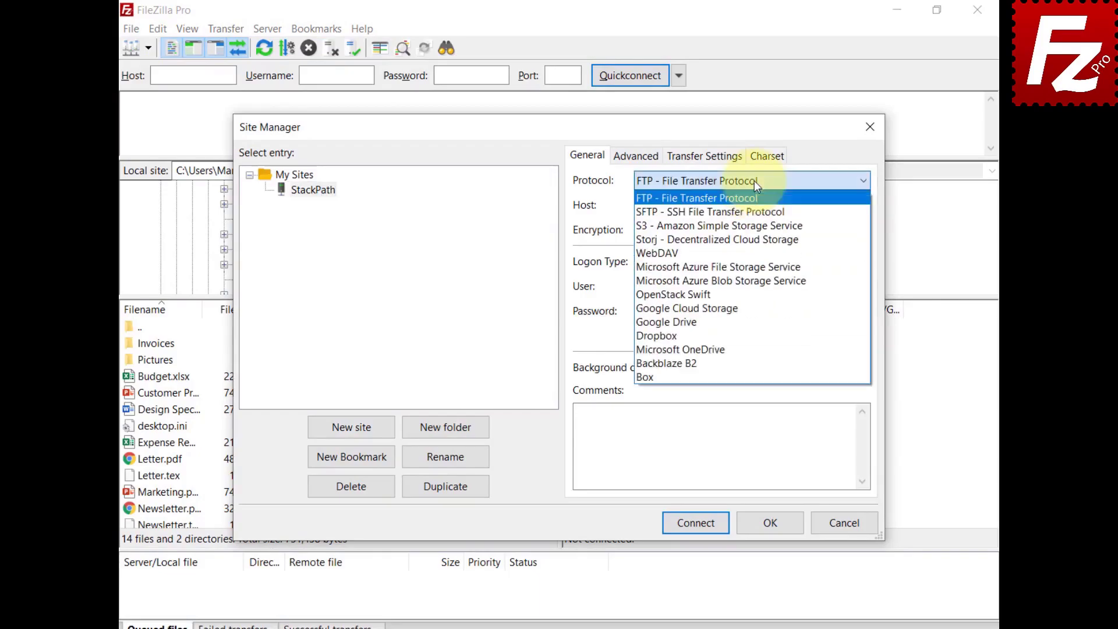
click(751, 214)
key(ctrl+v)
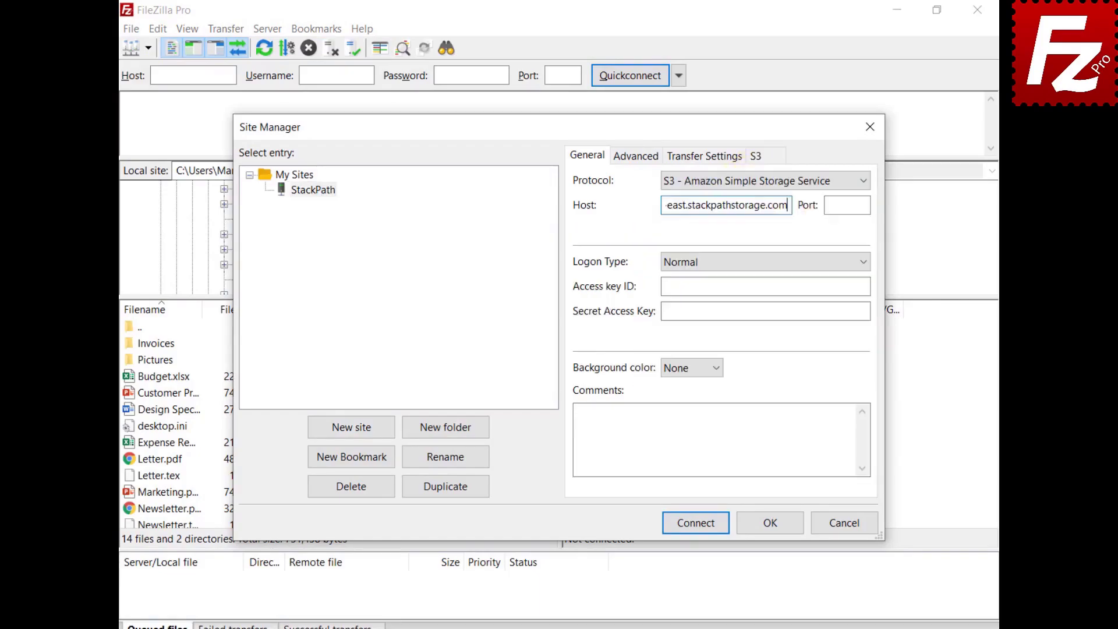
Paste the access key ID and the secret access key for the StackPath site
click(765, 286)
key(ctrl+v)
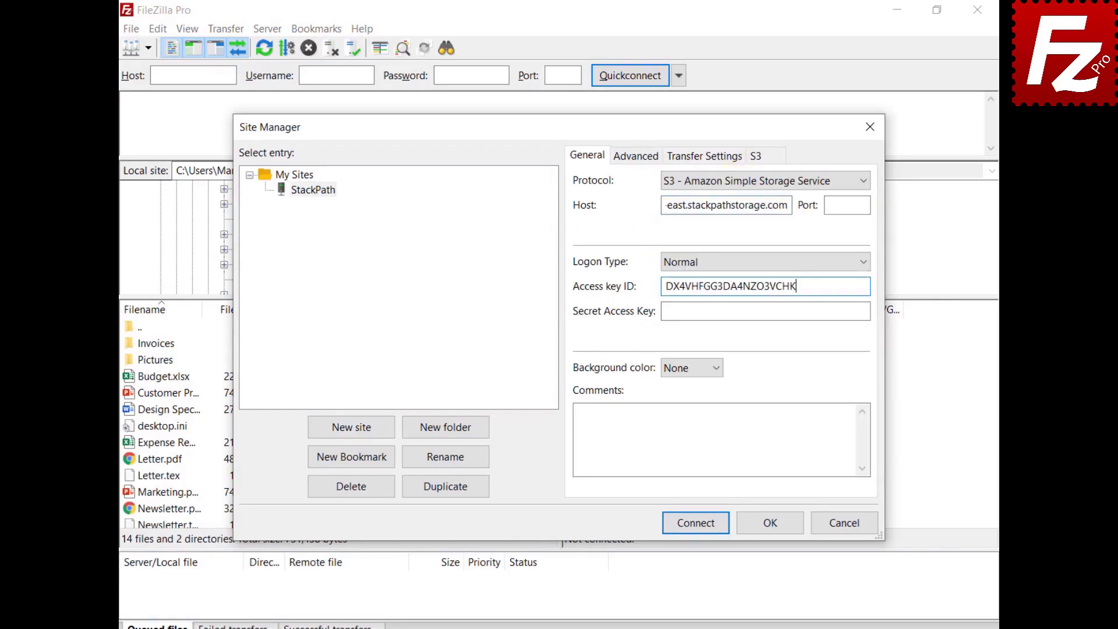
click(765, 311)
key(ctrl+v)
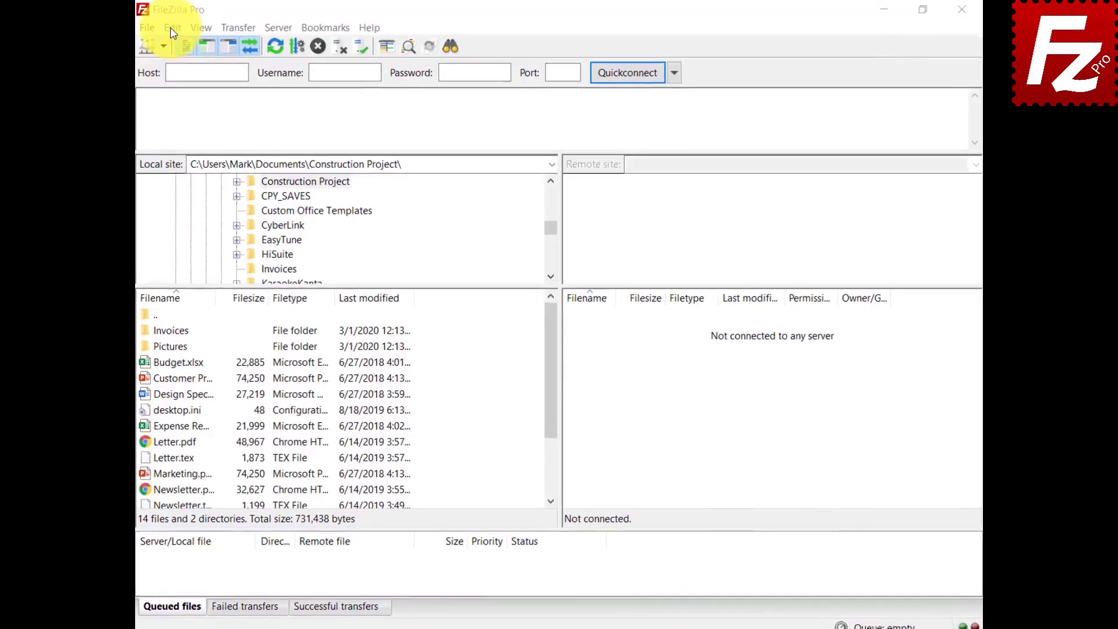
Add a new S3 provider named Wasabi in the settings
click(164, 29)
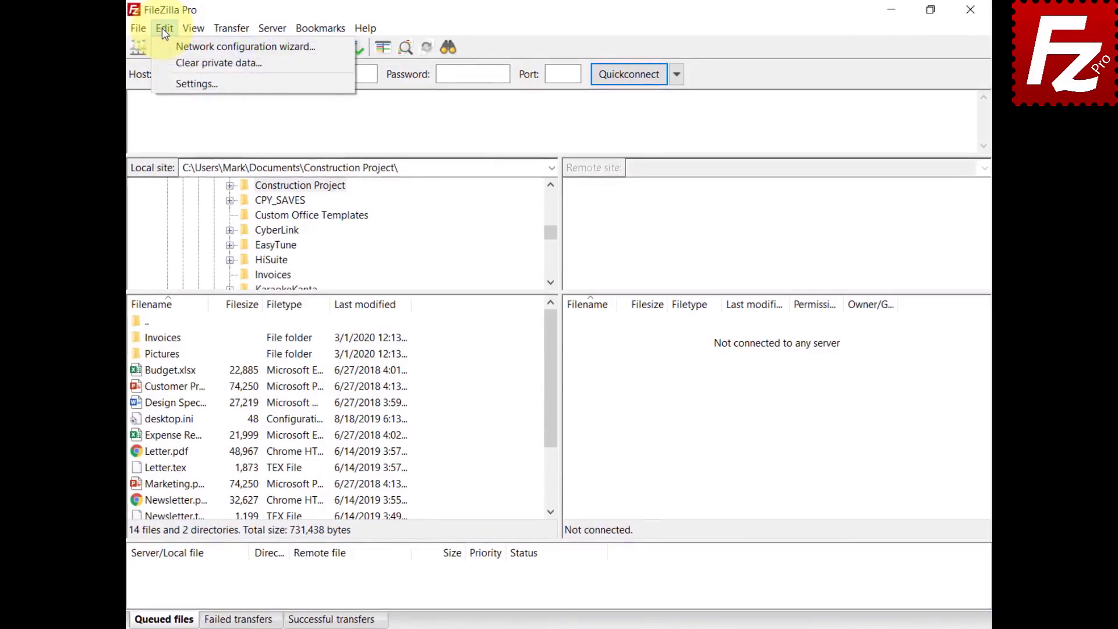
click(196, 83)
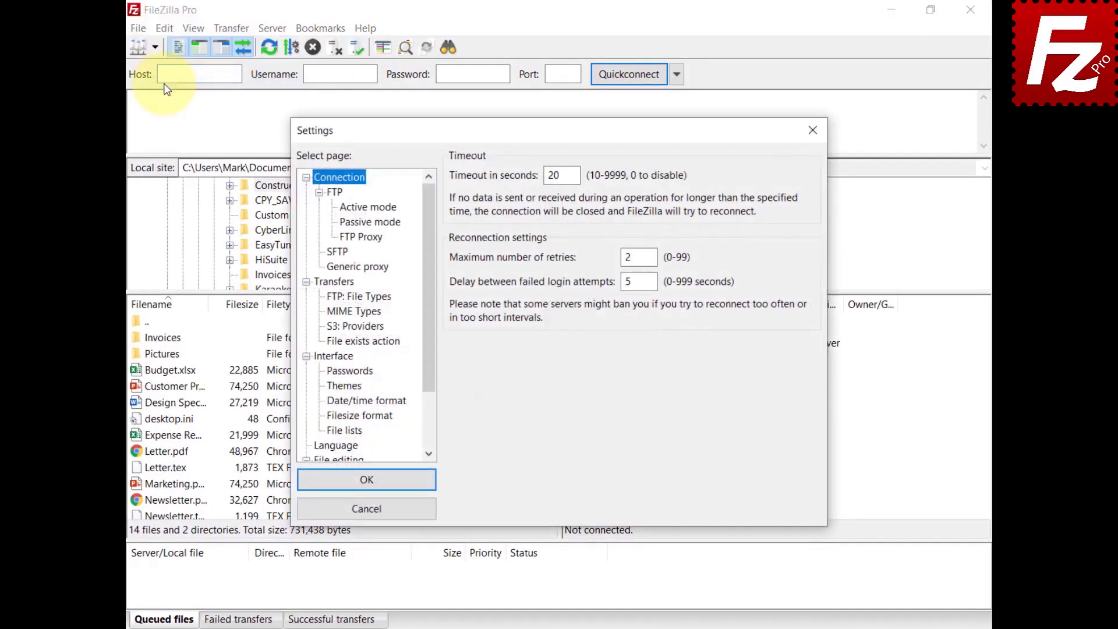
click(338, 331)
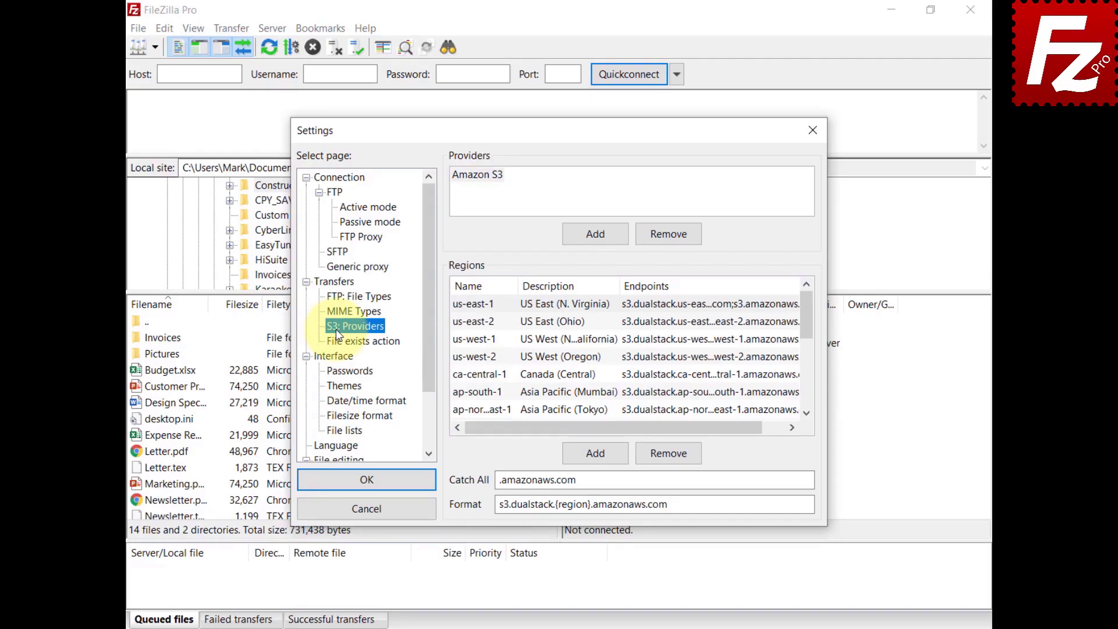
click(595, 234)
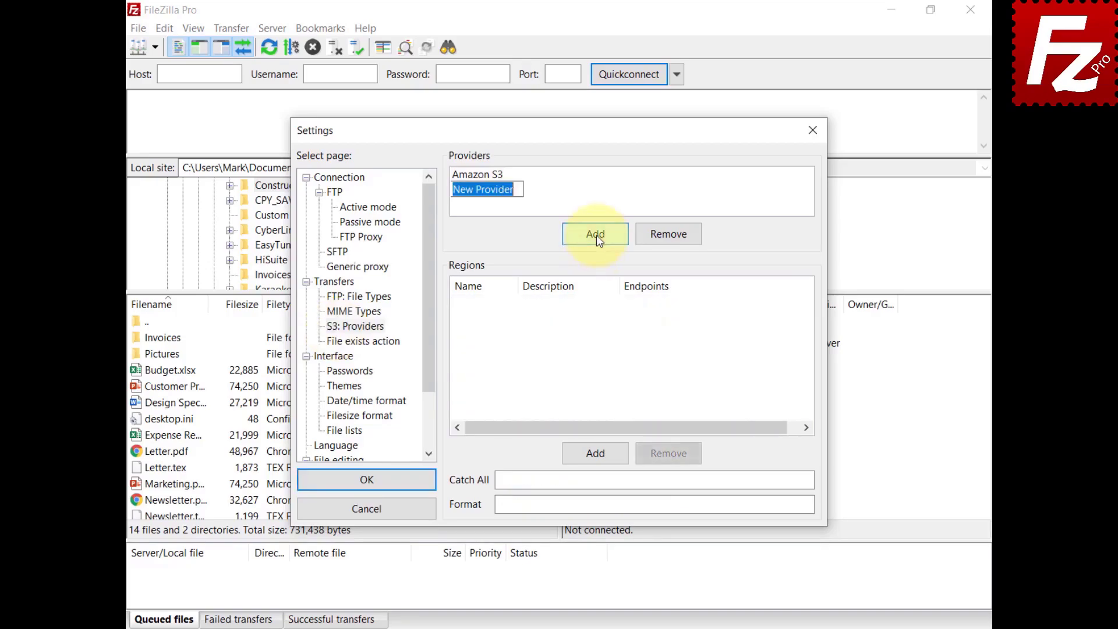
text(Wasabi)
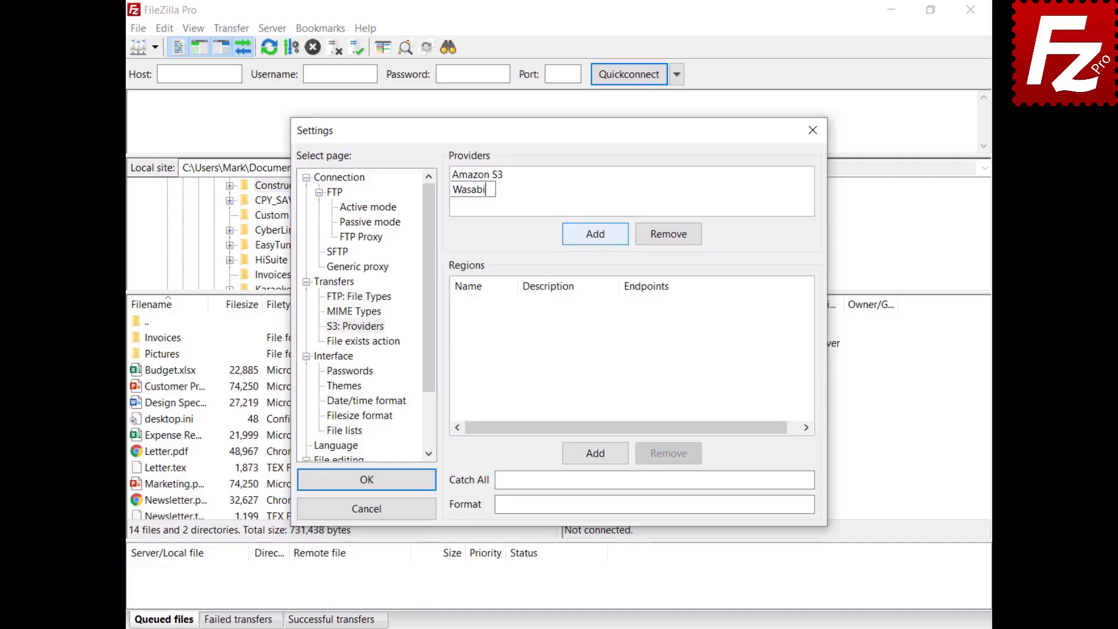
Add the region us-east-1 to the Wasabi provider with description US East 1 and endpoint s3.wasabisys.com
click(596, 455)
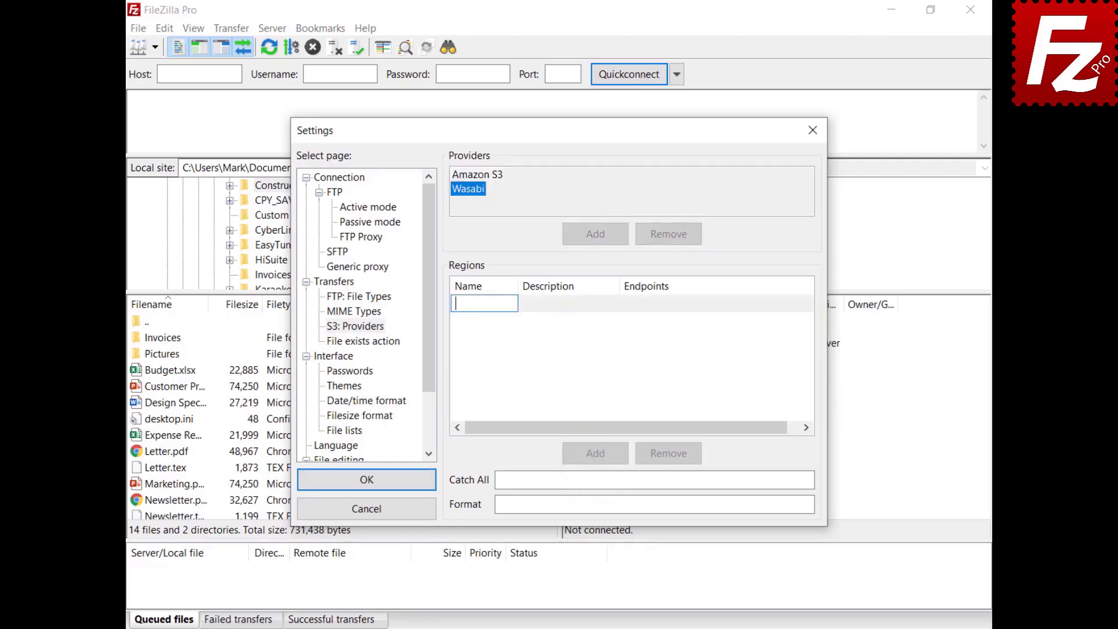
text(us-east-1)
key(Return)
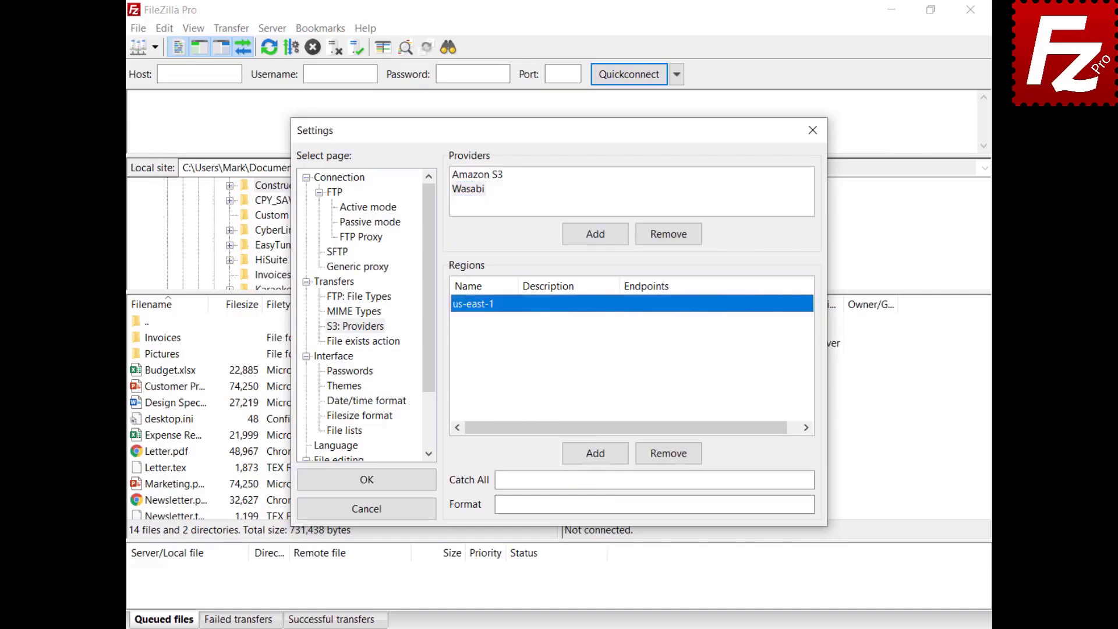
click(559, 307)
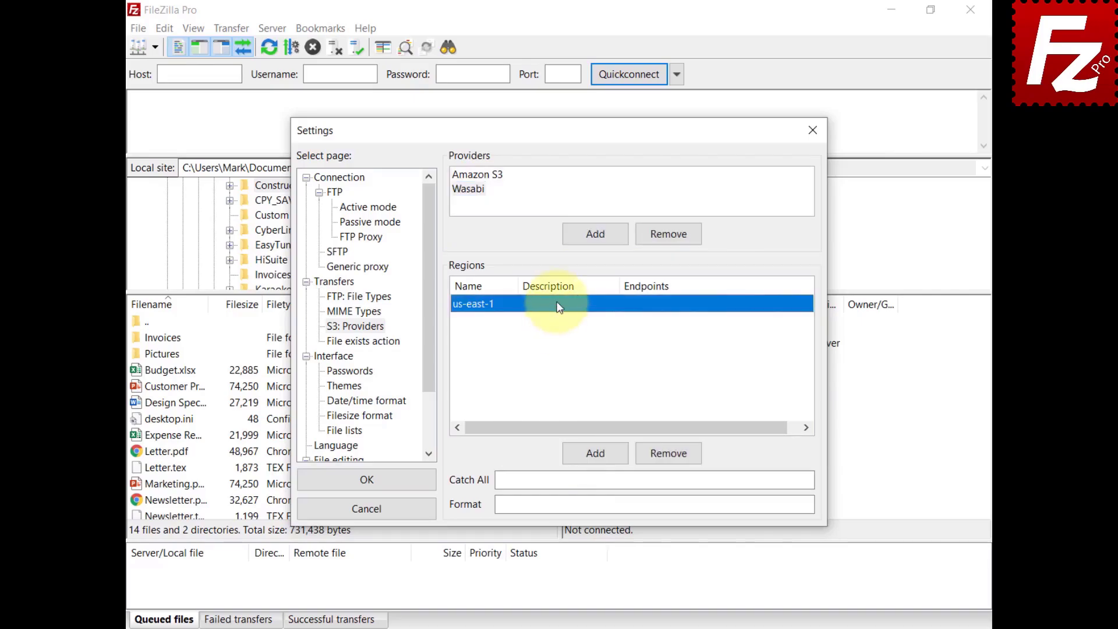
text(US East 1)
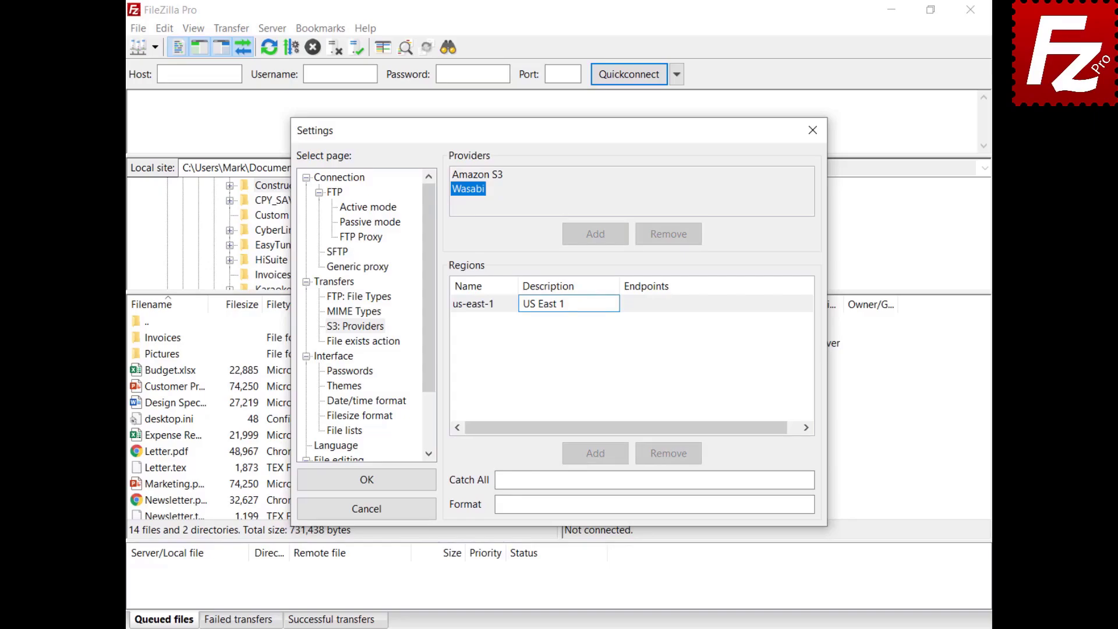
click(649, 307)
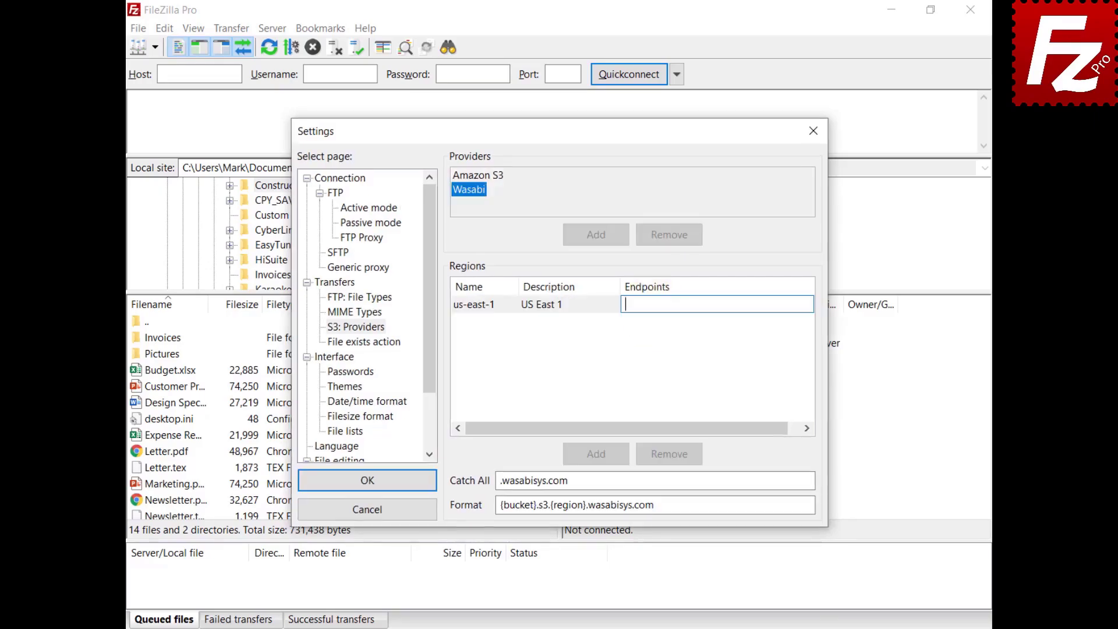
text(s3.wasabisys.com)
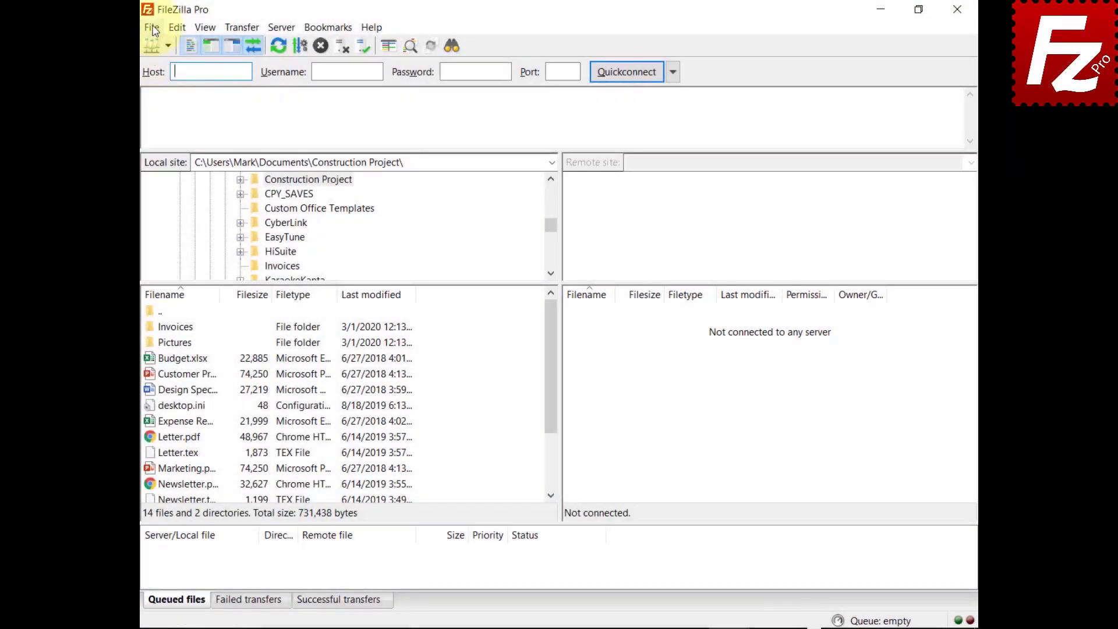
Create a new site named Wasabi in the Site Manager
click(152, 27)
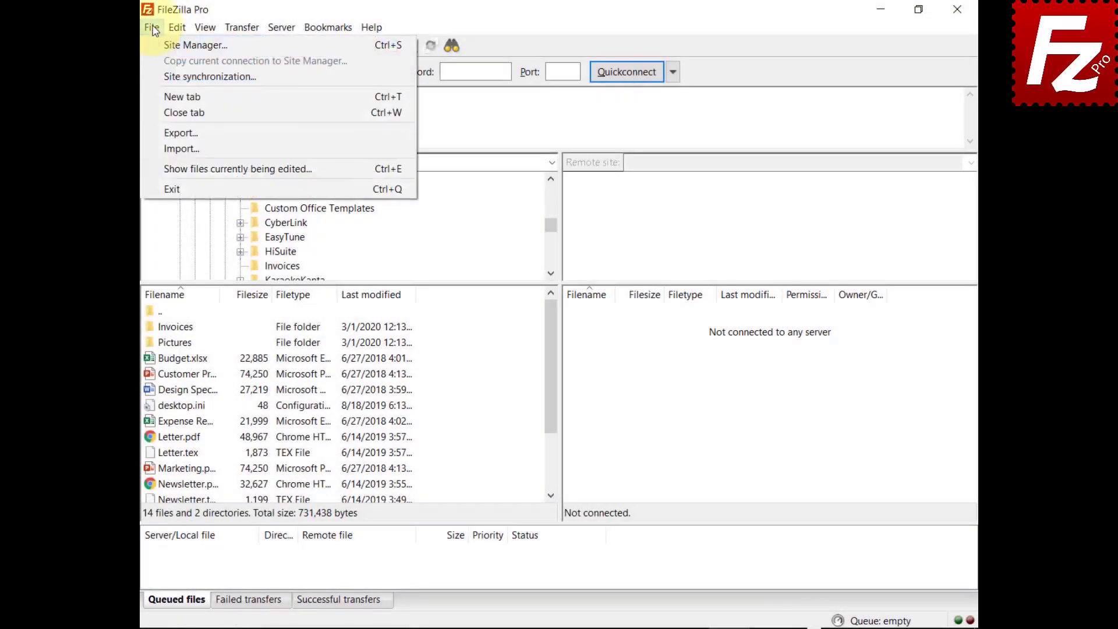
click(160, 44)
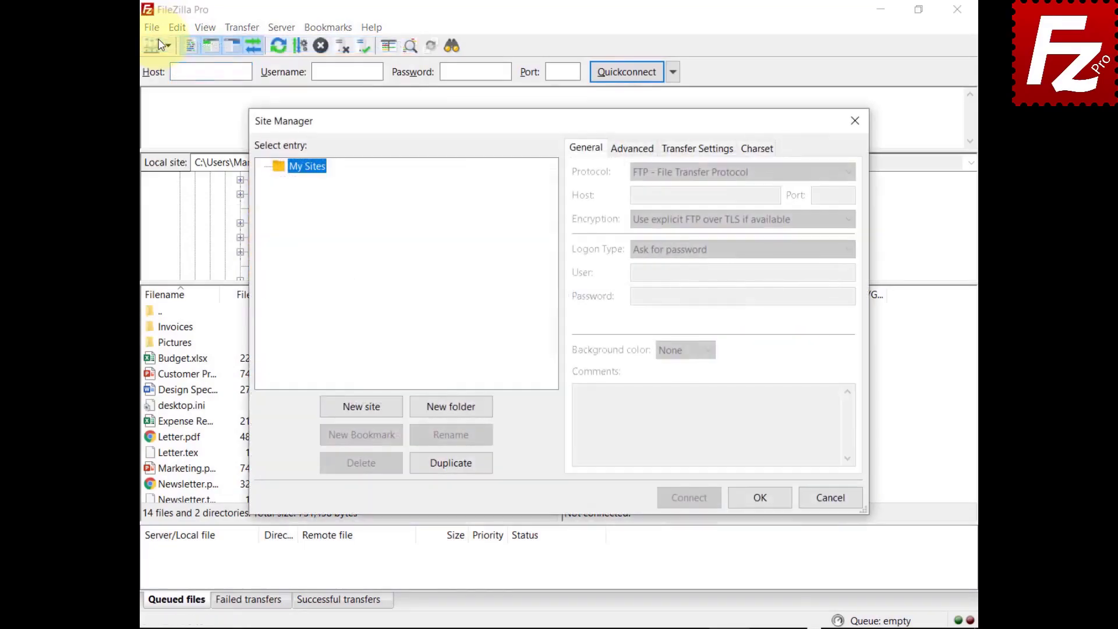
click(361, 406)
text(Wasabi)
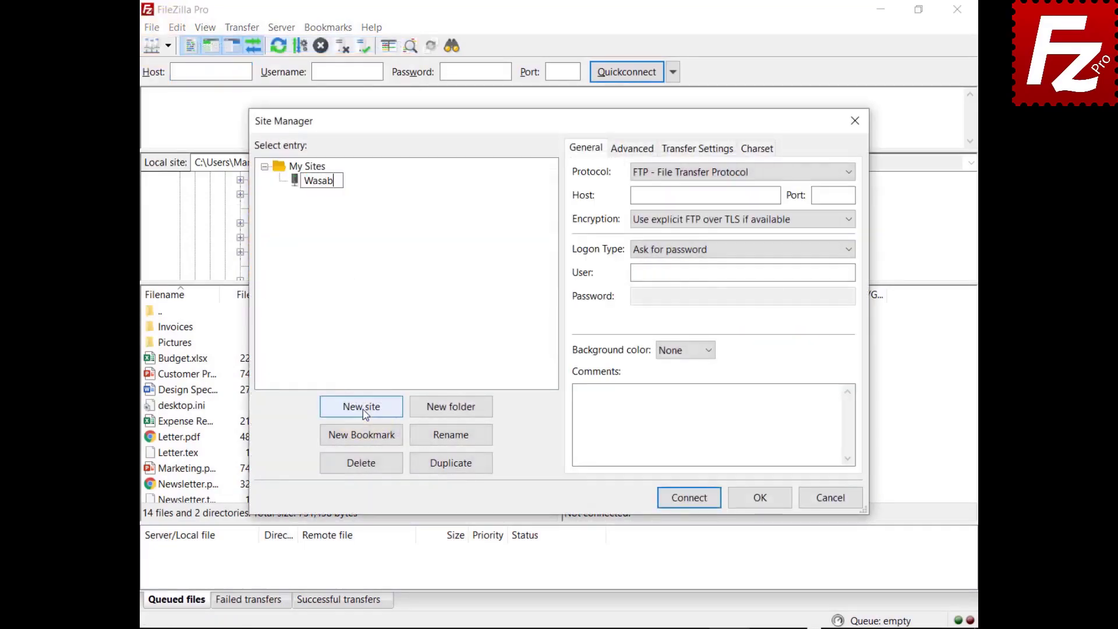
Set the Wasabi site's protocol to S3 - Amazon Simple Storage Service and its host to s3.wasabisys.com
click(719, 171)
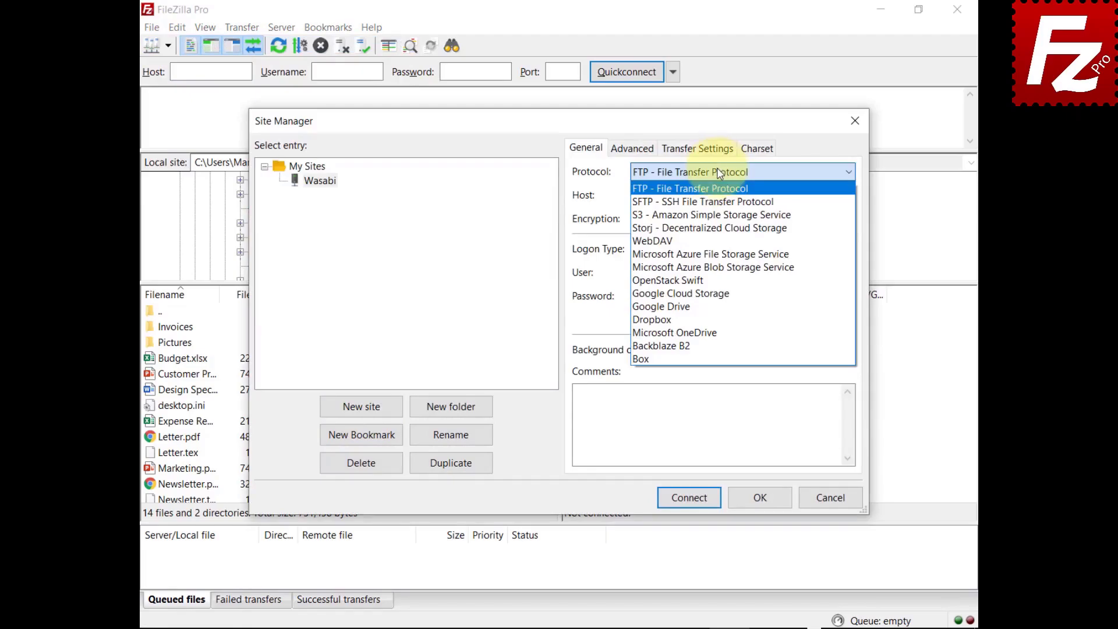
click(719, 214)
key(Tab)
text(s3.wasabisys.com)
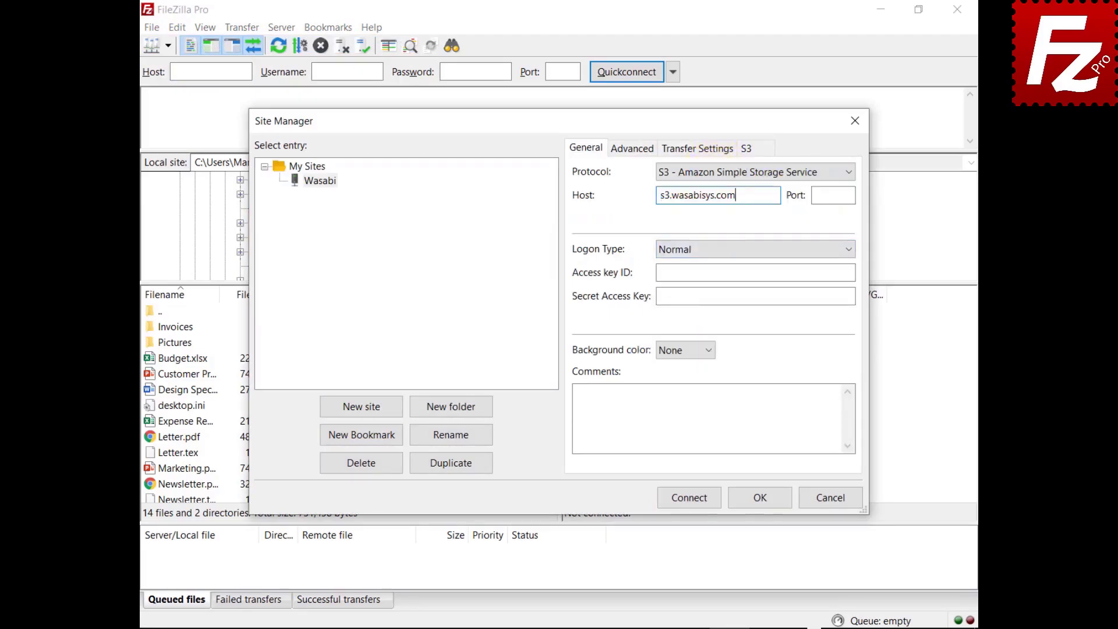
Paste the access key ID and the secret access key for the Wasabi site
click(755, 272)
key(ctrl+v)
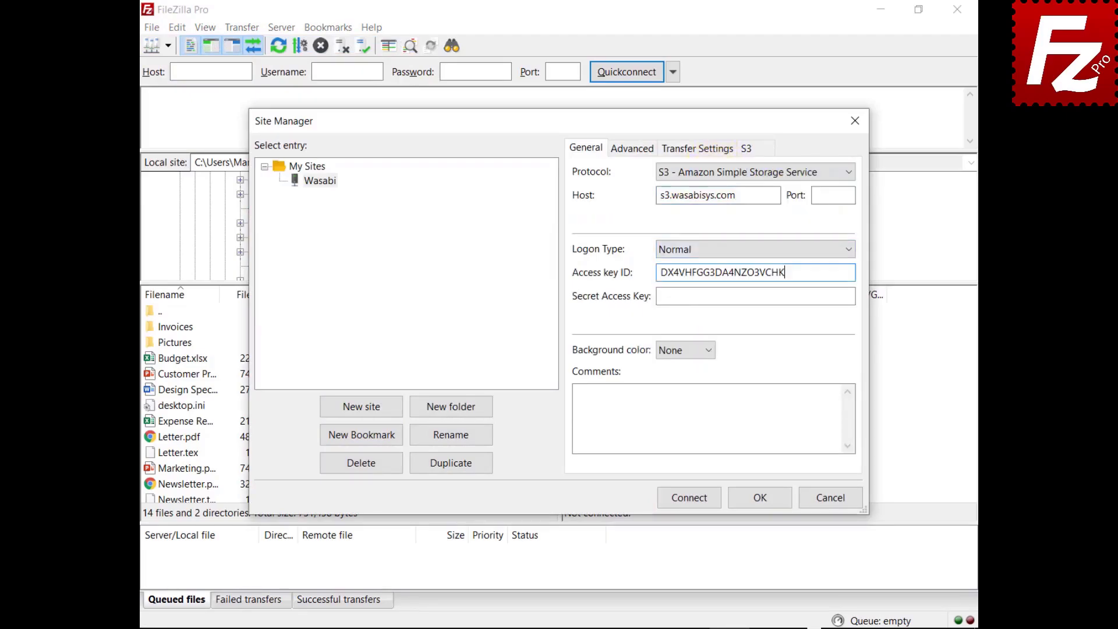
click(853, 295)
key(ctrl+v)
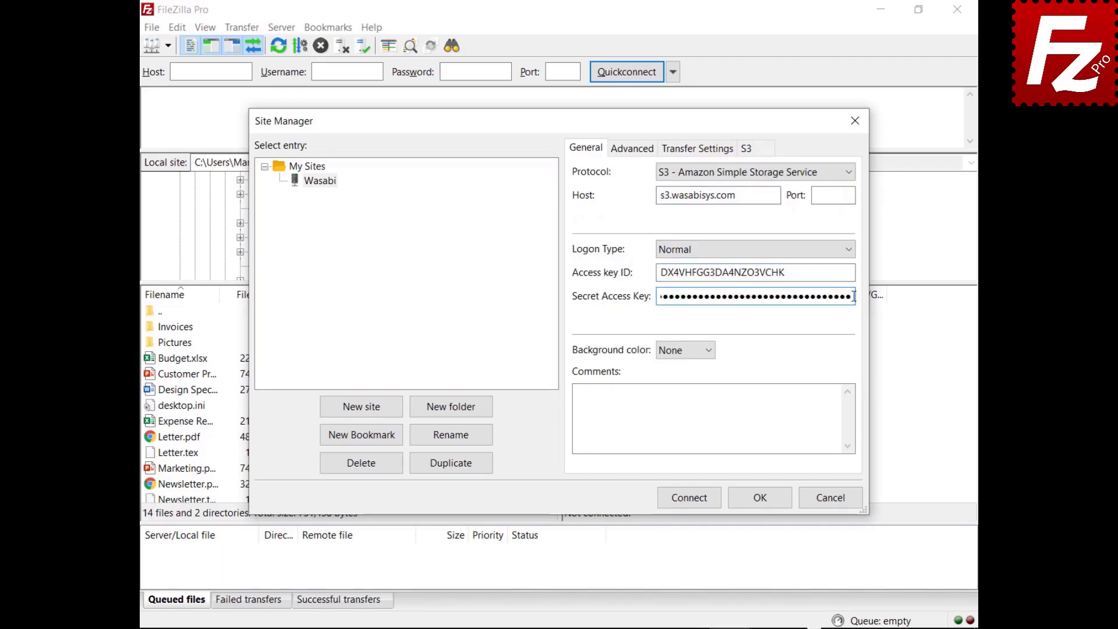
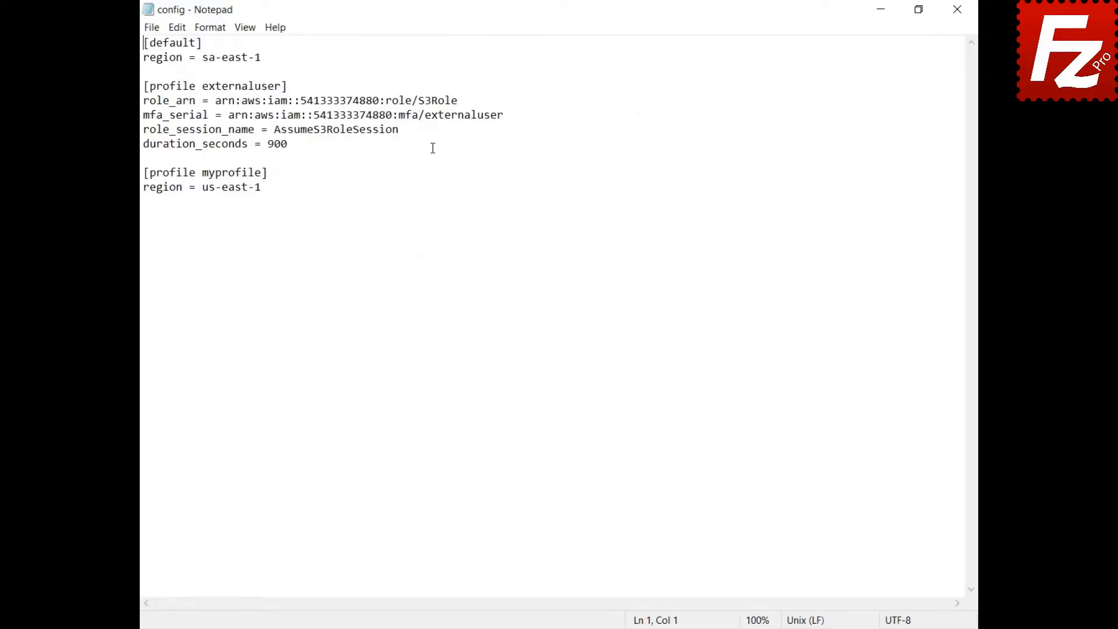
Close the config and credentials files in Notepad and launch FileZilla Pro
click(957, 9)
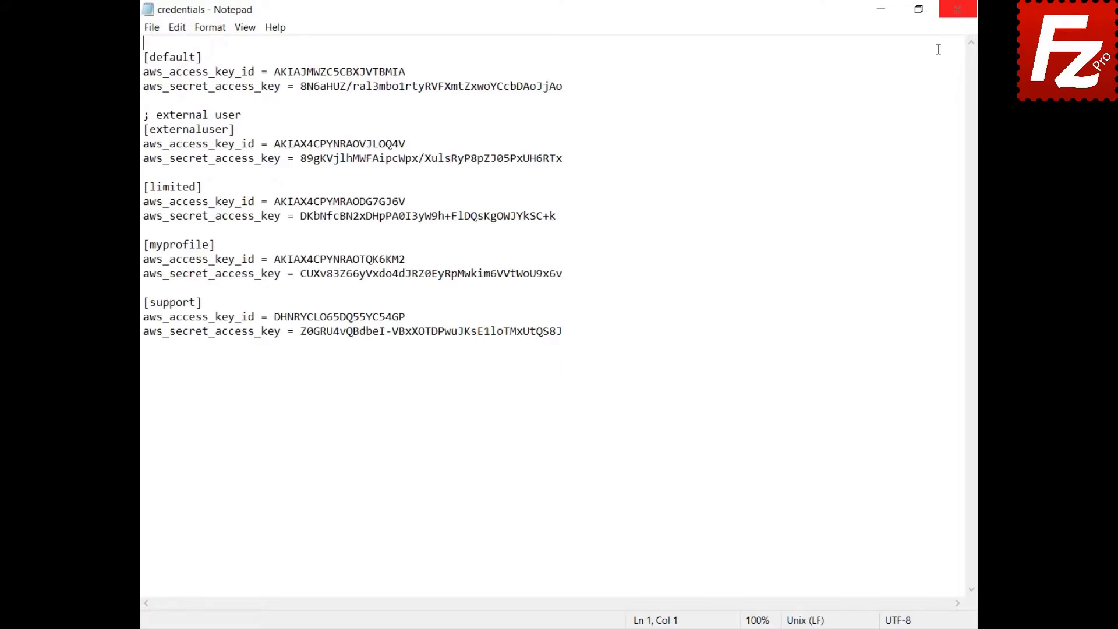
click(957, 9)
double_click(170, 114)
click(156, 72)
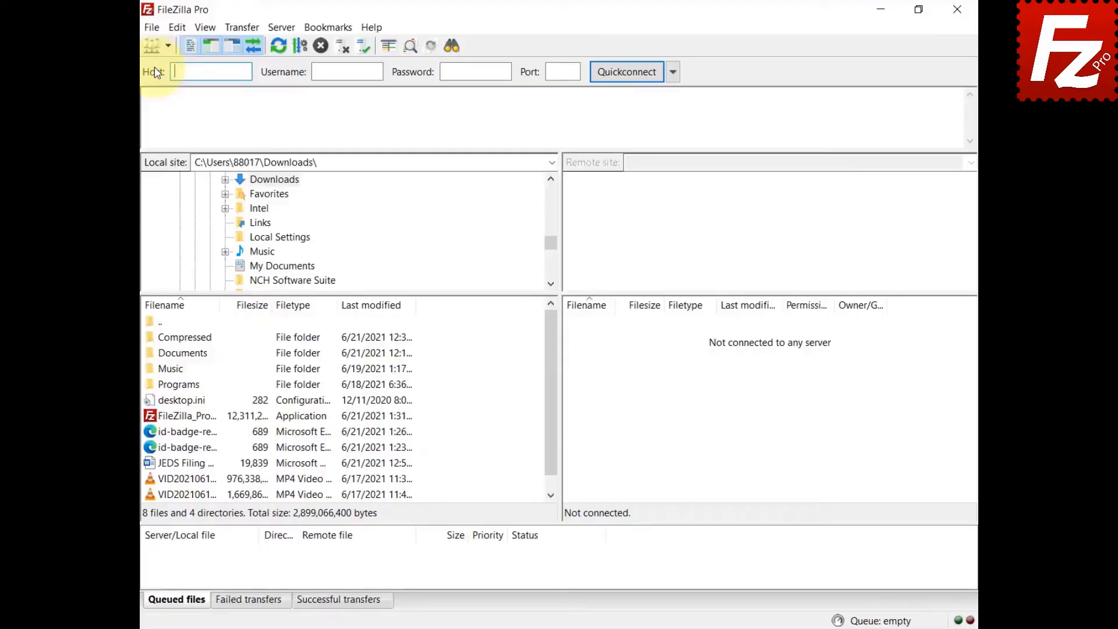
Create a new site named S3 Profile in the Site Manager
click(152, 28)
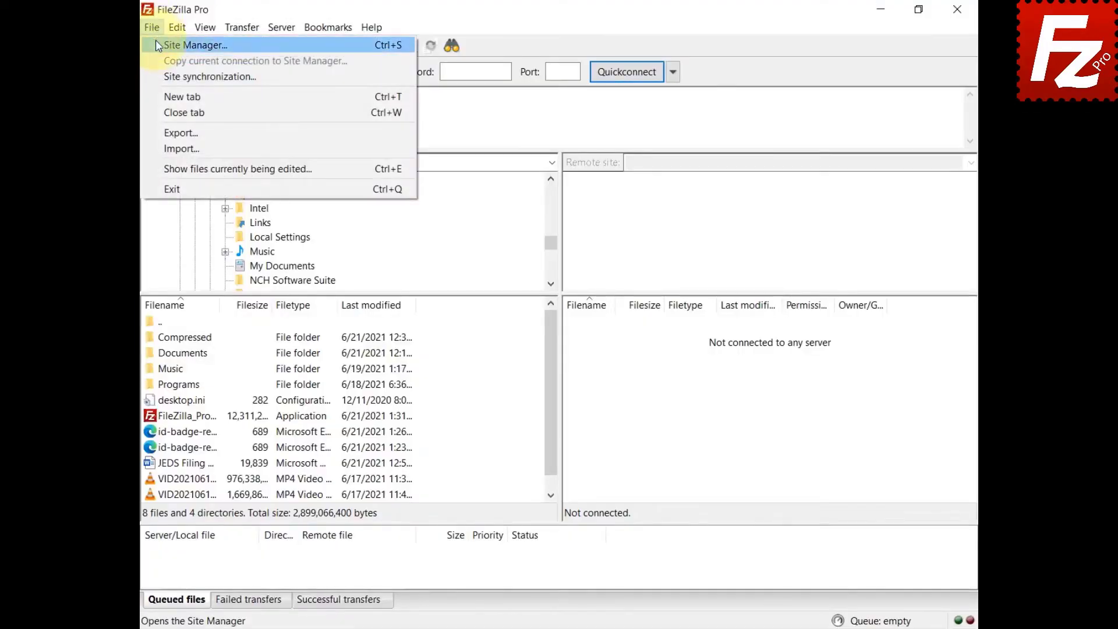
click(156, 42)
click(338, 402)
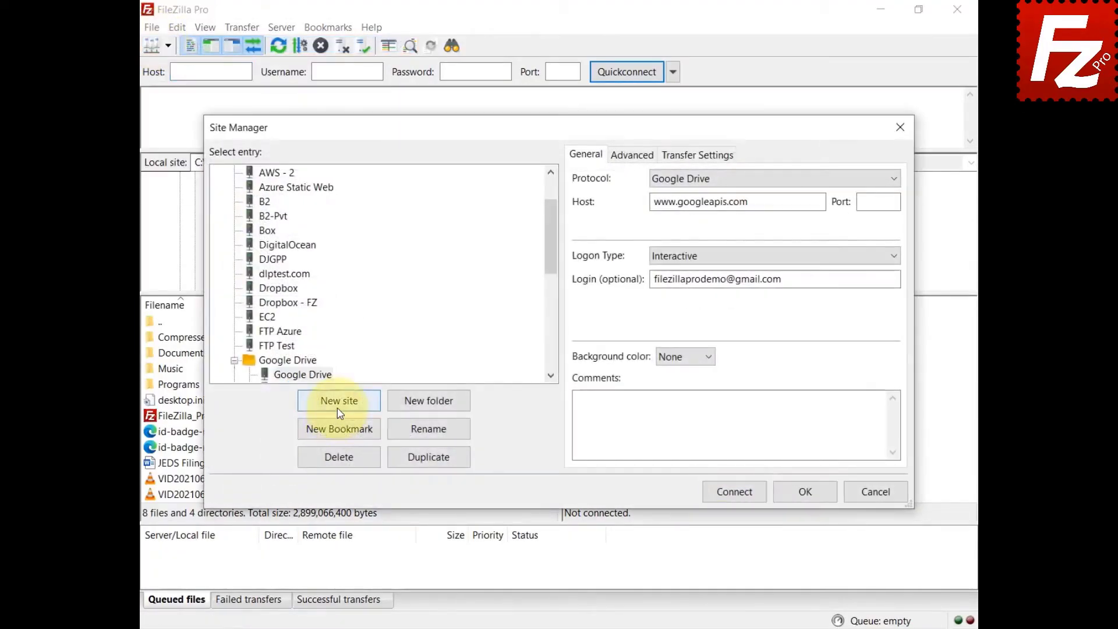
text(S3 Profile)
key(Return)
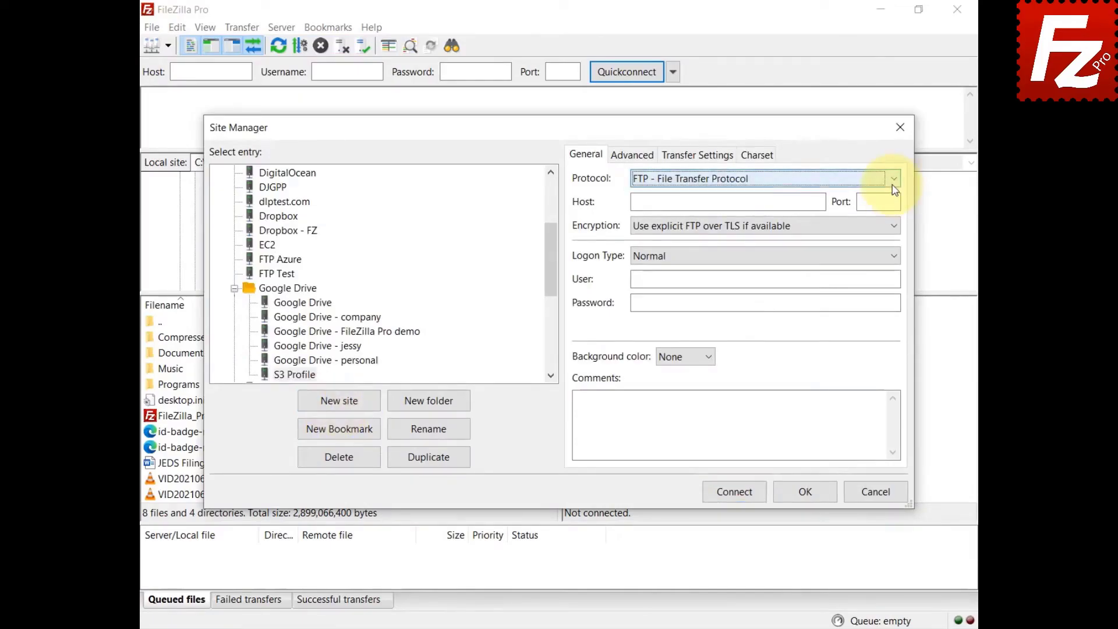
Set the S3 Profile site's protocol to S3 - Amazon Simple Storage Service and its logon type to Profile
click(893, 181)
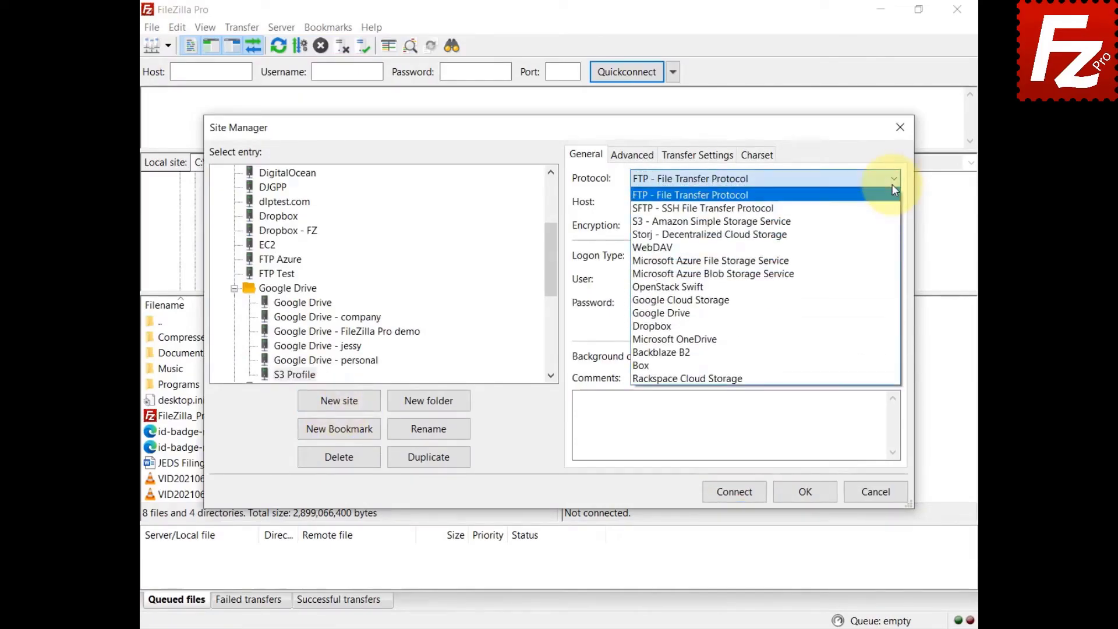
click(892, 222)
click(893, 255)
click(880, 314)
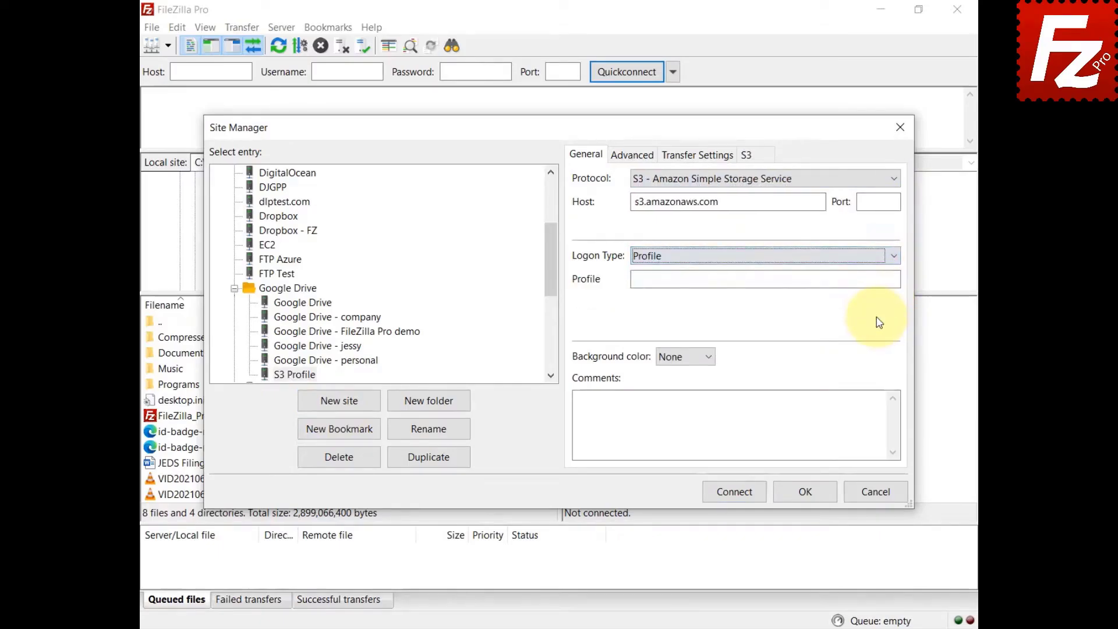
Enter myprofile as the profile of the S3 Profile site and connect to it
key(Tab)
text(myprofil)
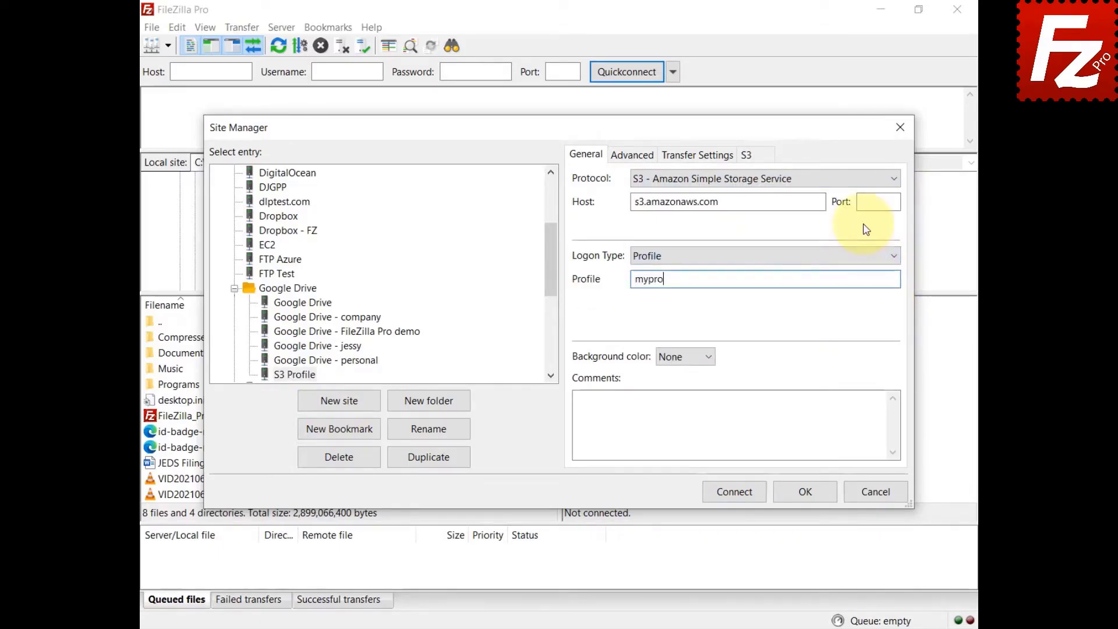
text(e)
click(734, 491)
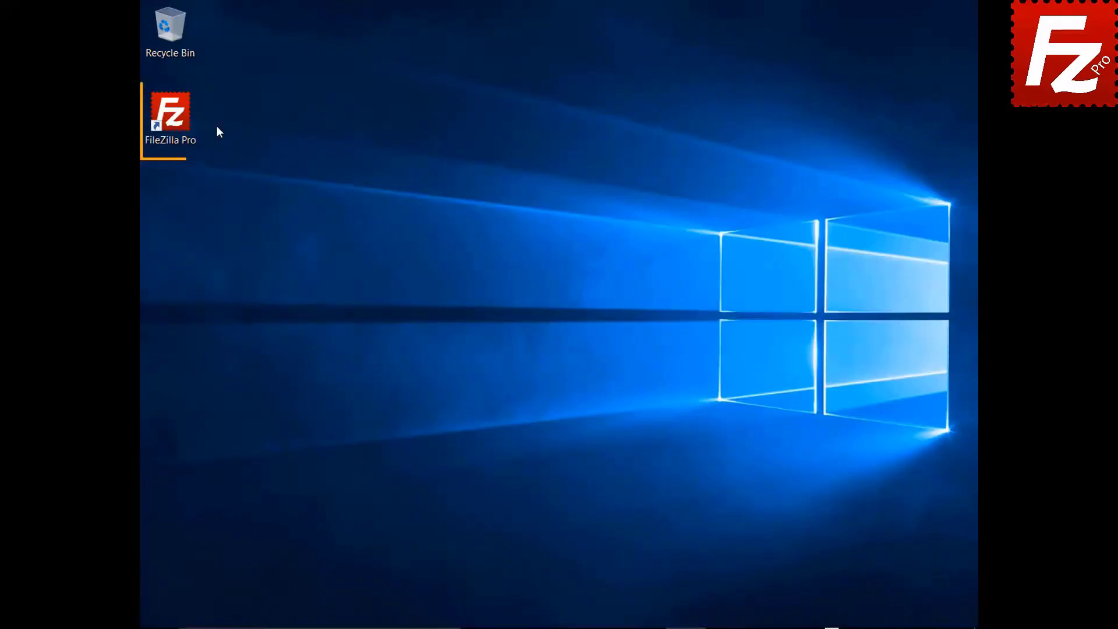
Launch FileZilla Pro and connect to the saved S3 site from the Site Manager
double_click(177, 120)
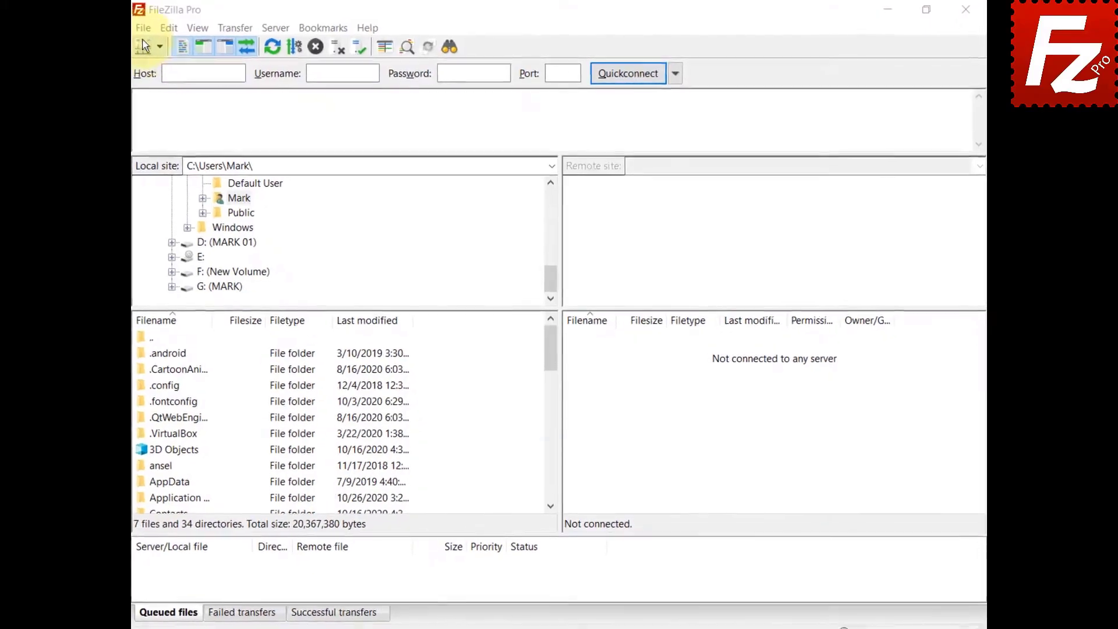
click(143, 27)
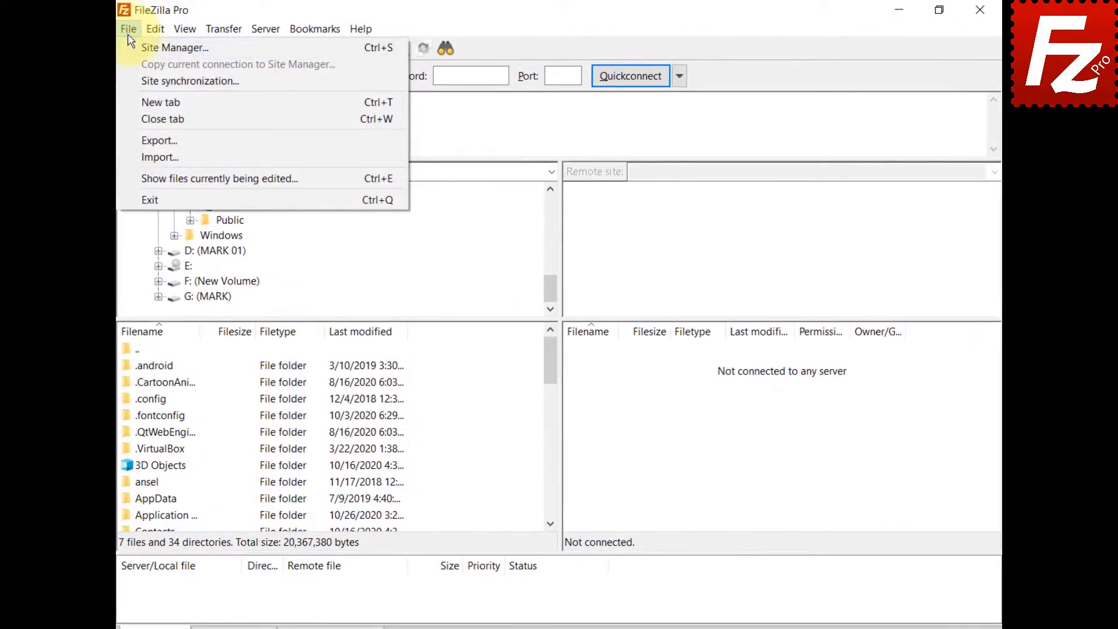
click(151, 44)
click(747, 522)
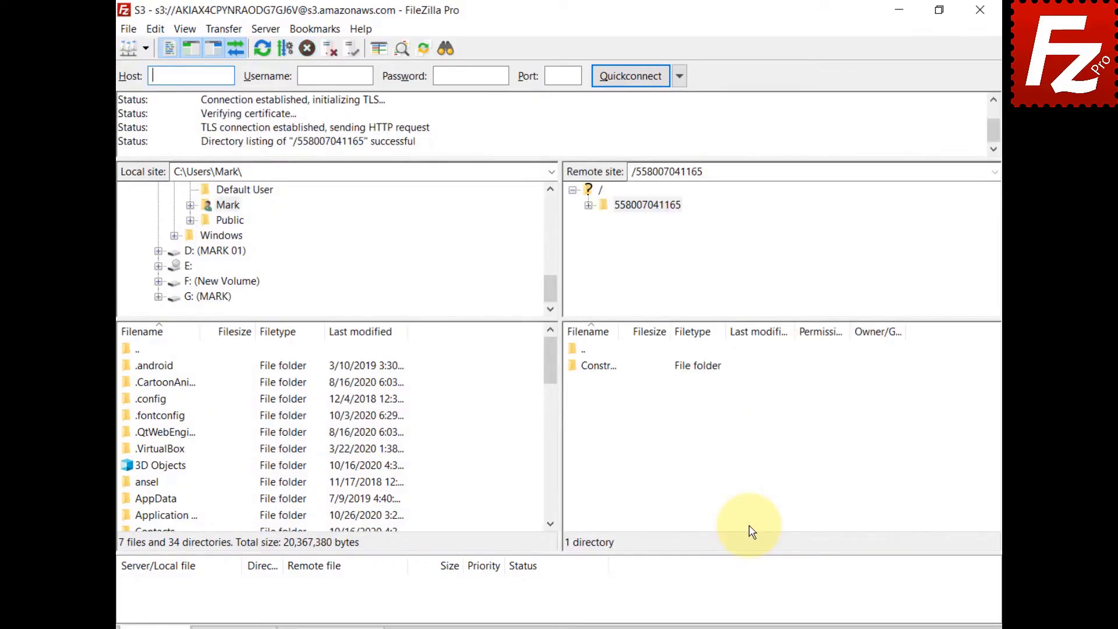
Look through the Canned ACL choices for S3 transfers and locate their status indicator
click(219, 29)
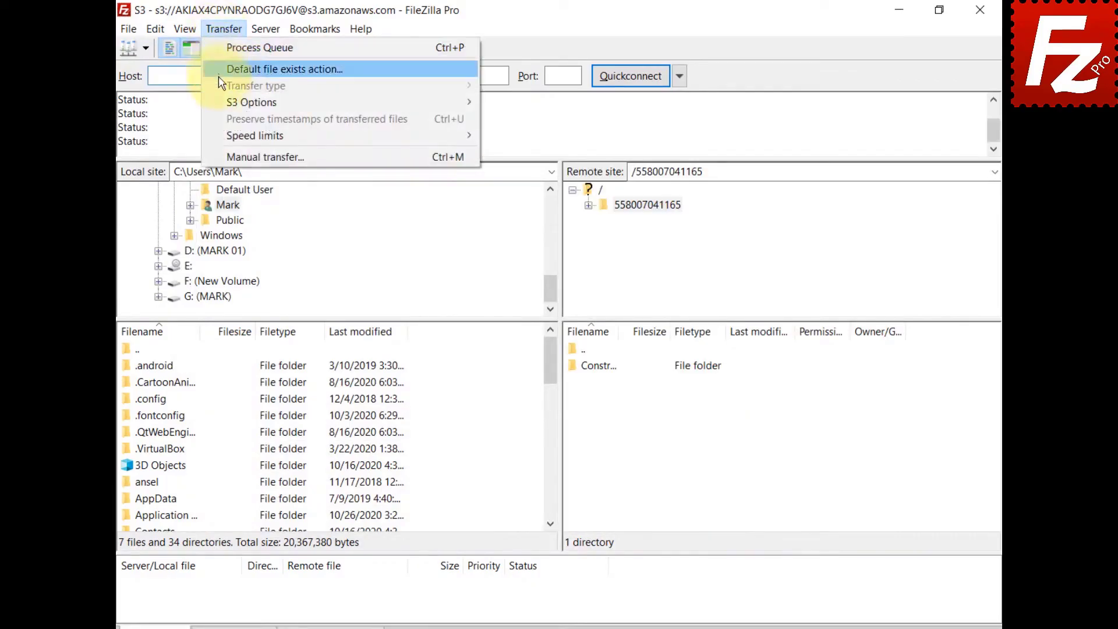
mouse_move(227, 110)
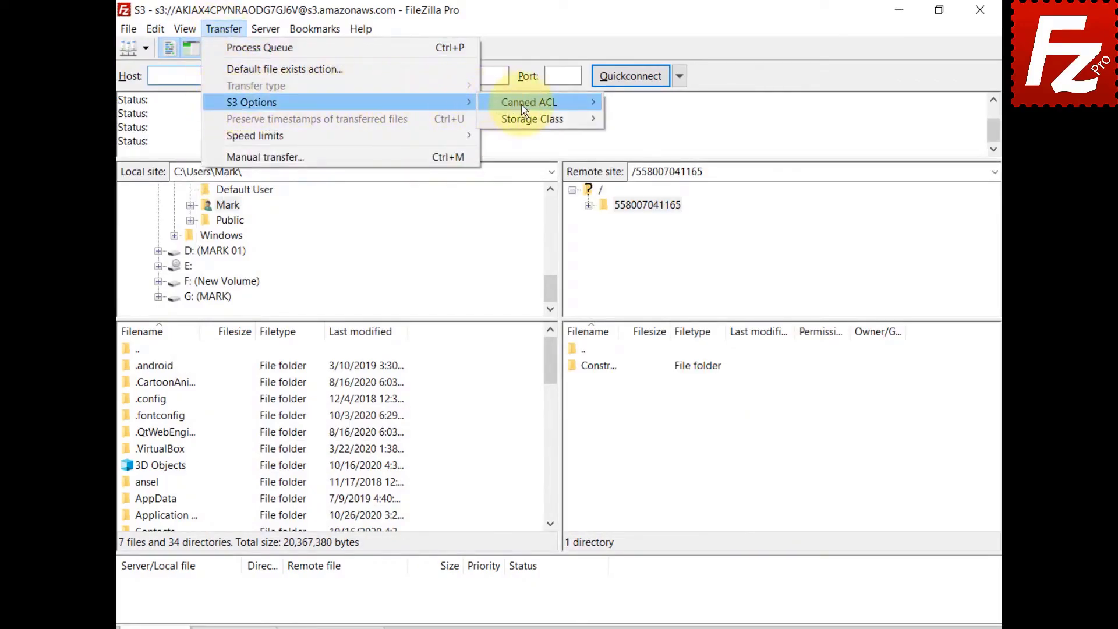
mouse_move(522, 110)
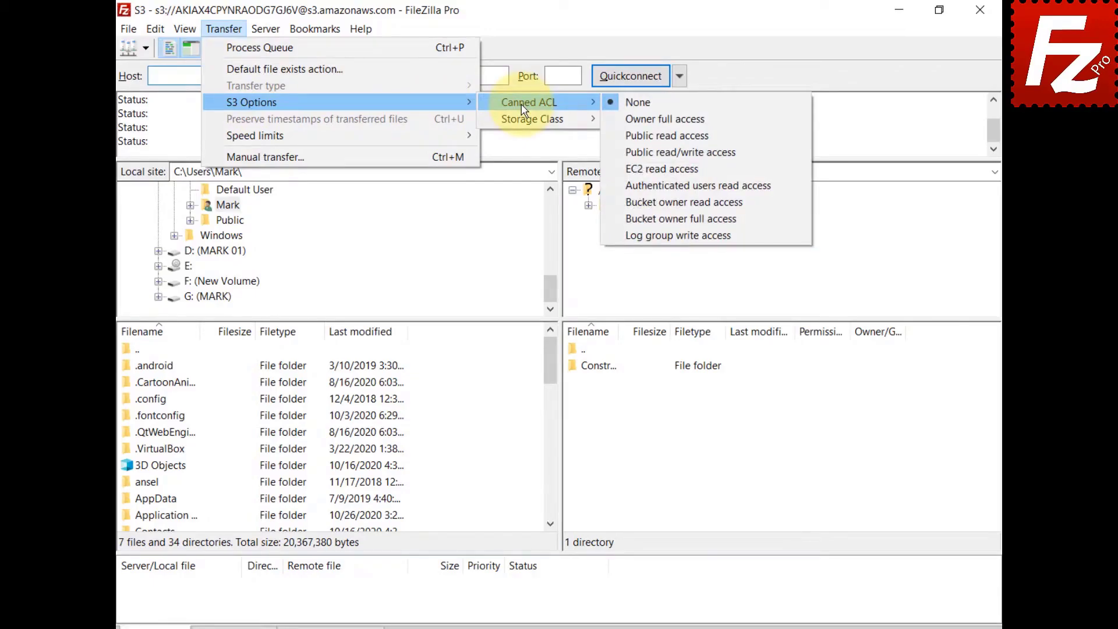
key(Escape)
key(Escape)
key(Escape)
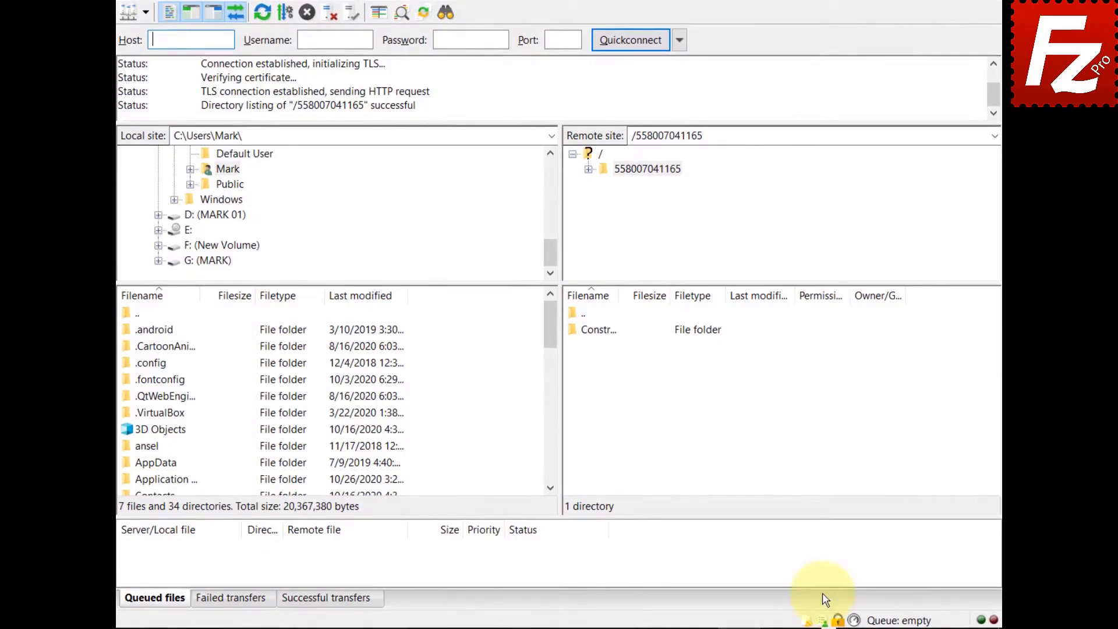
click(822, 621)
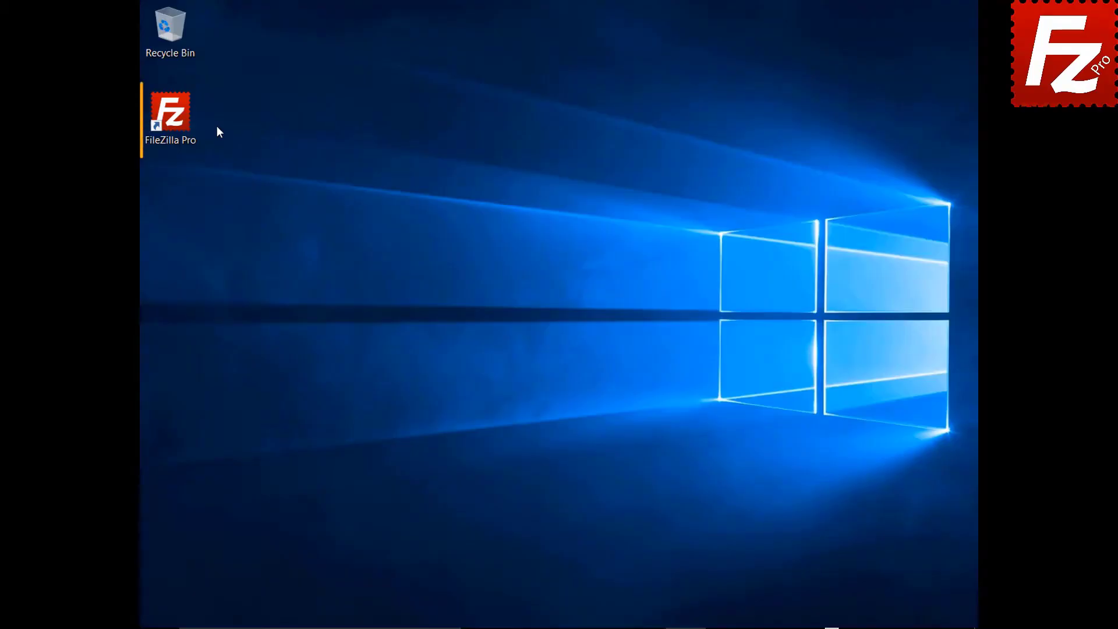
Reopen FileZilla Pro and connect to the S3 site stored in the Site Manager
double_click(174, 119)
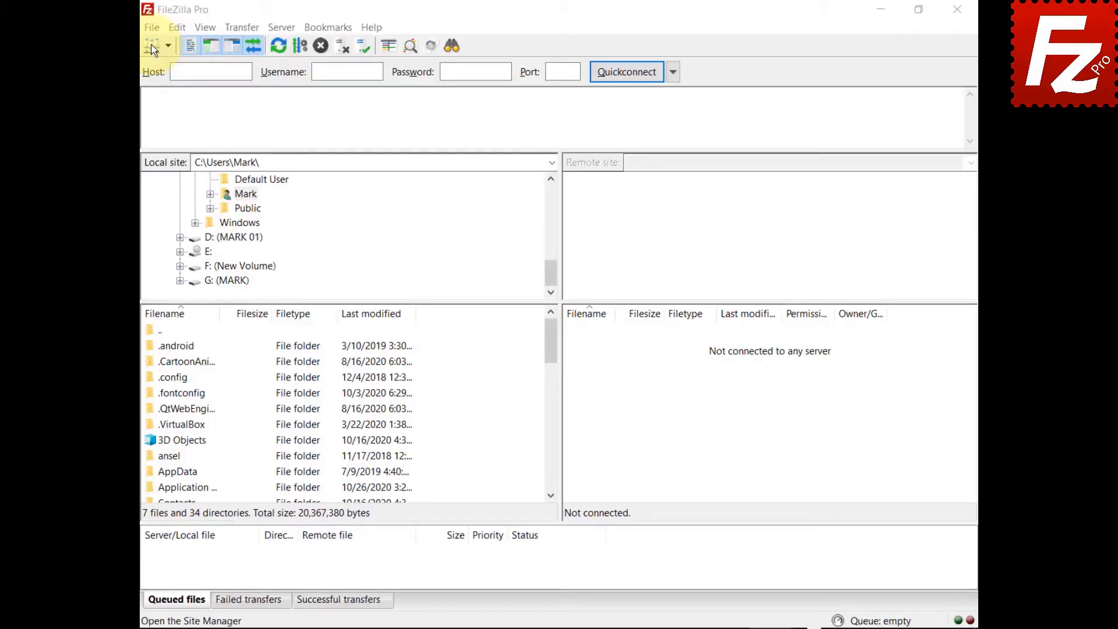
click(152, 28)
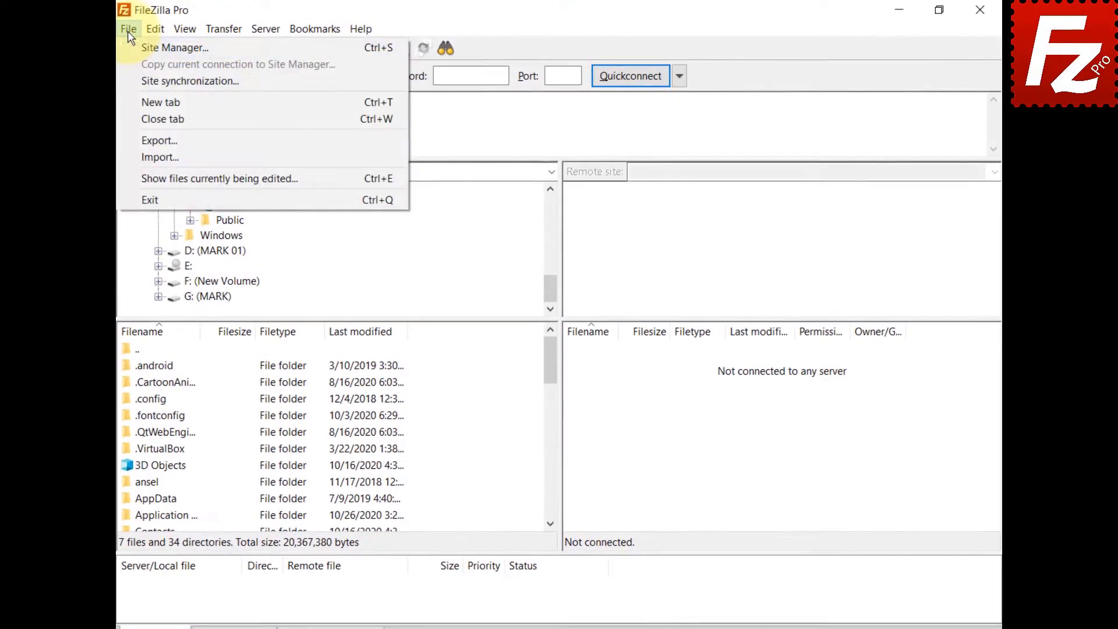
click(135, 49)
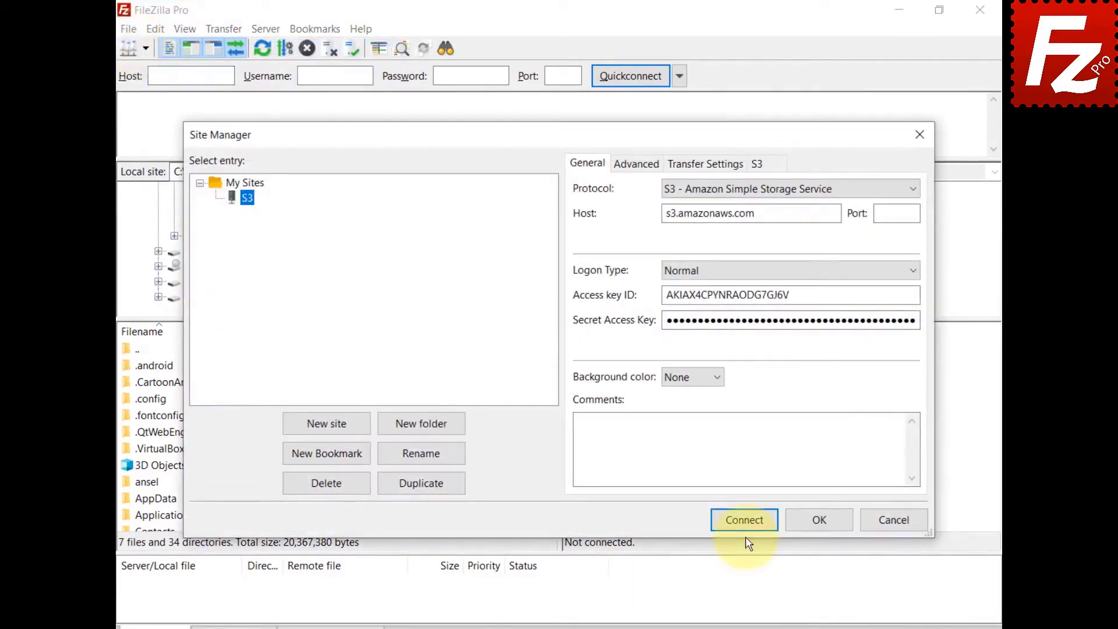
click(750, 526)
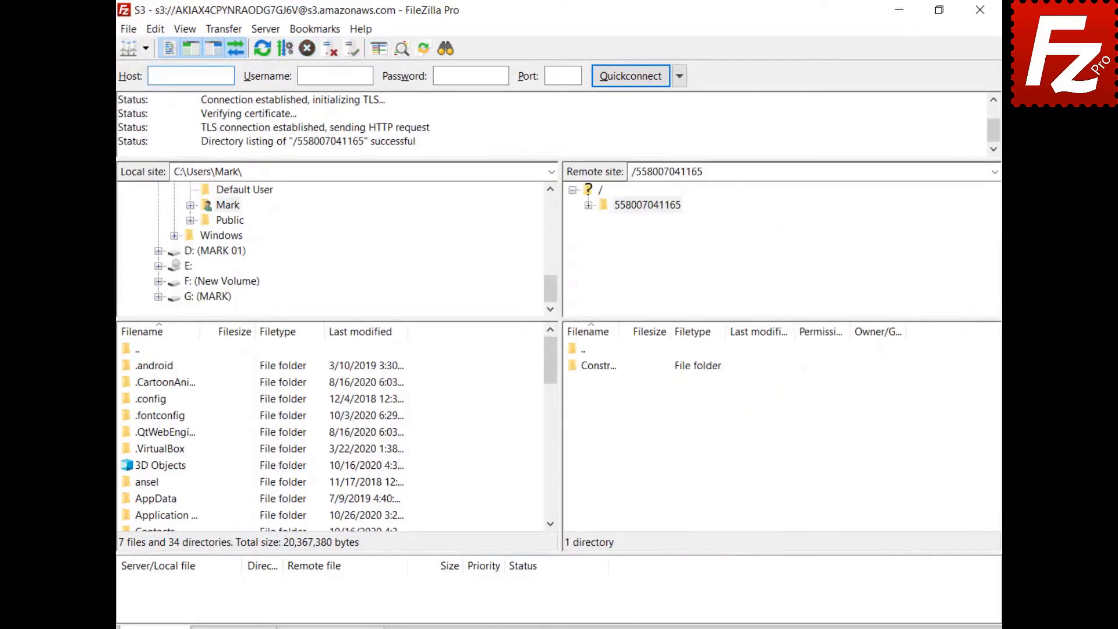
Look through the Storage Class choices for S3 transfers and locate their status indicator
click(223, 29)
mouse_move(230, 104)
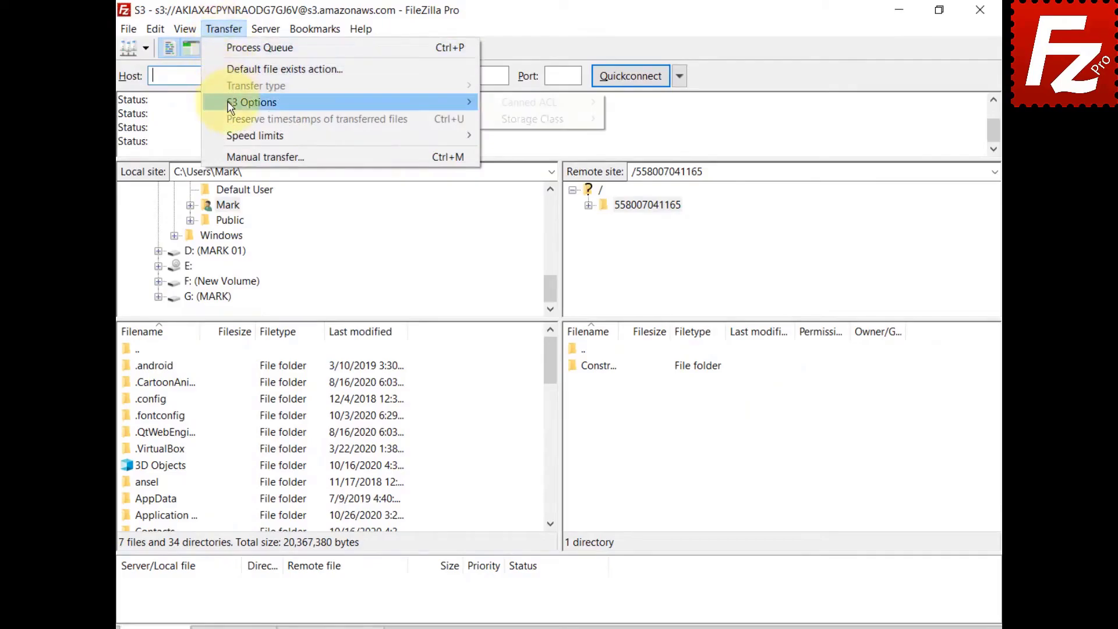
mouse_move(492, 125)
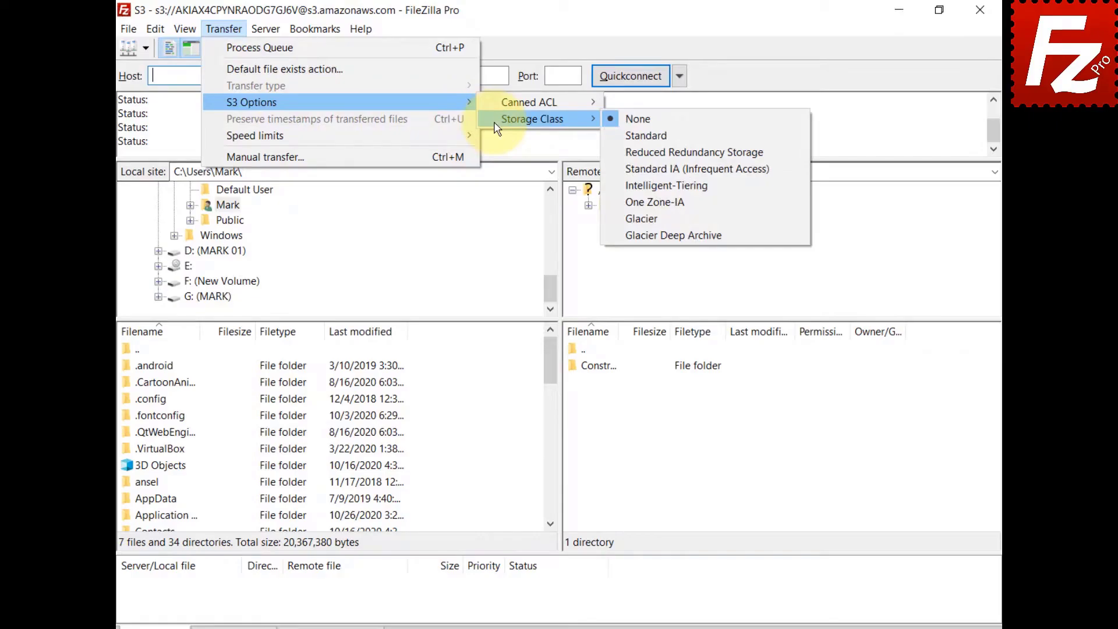
key(Escape)
key(Escape)
key(Escape)
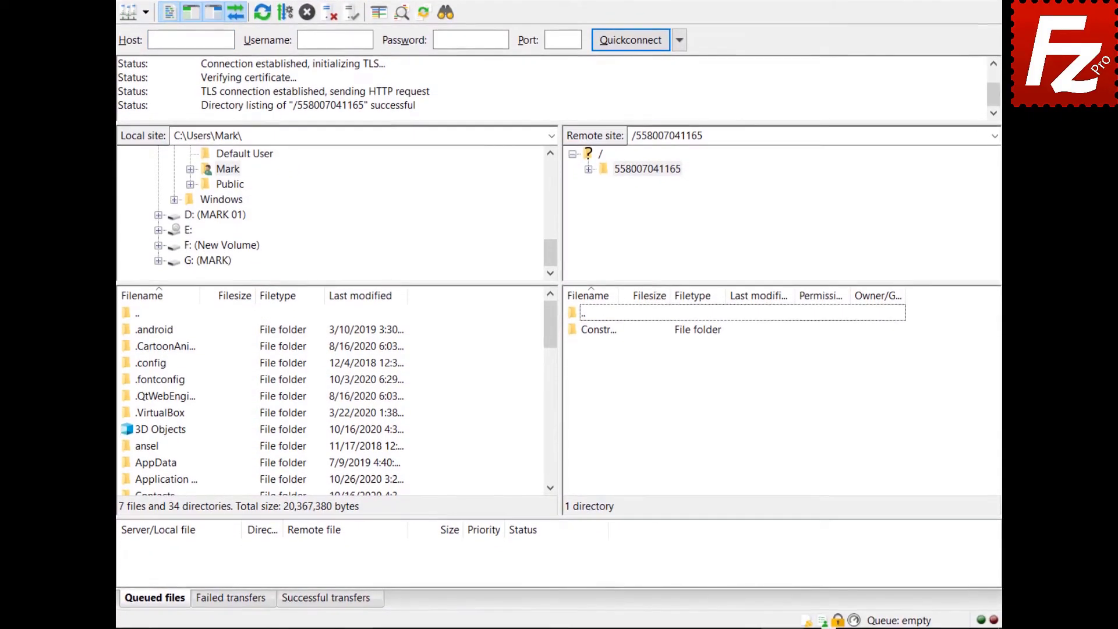
click(806, 620)
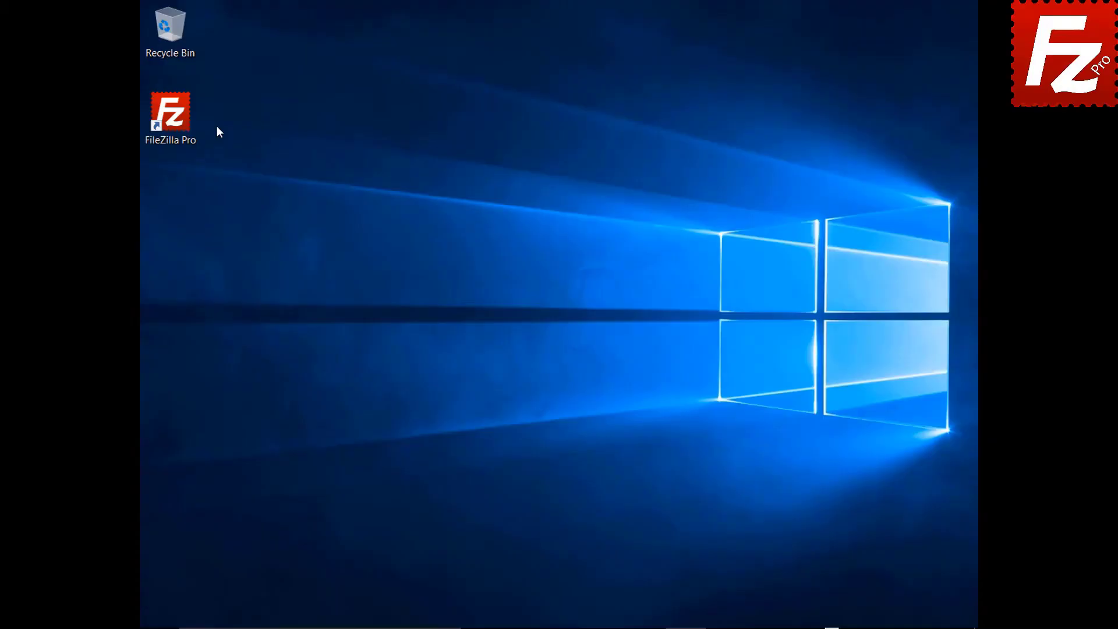
Start FileZilla Pro from the desktop and connect to the S3 site in the Site Manager
double_click(175, 119)
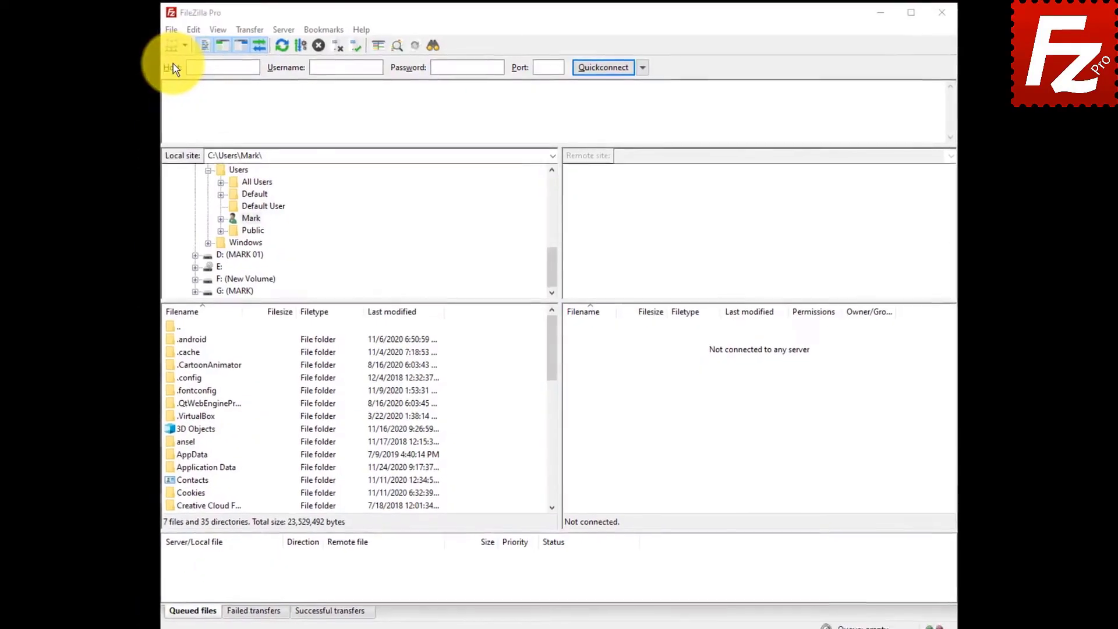
click(153, 31)
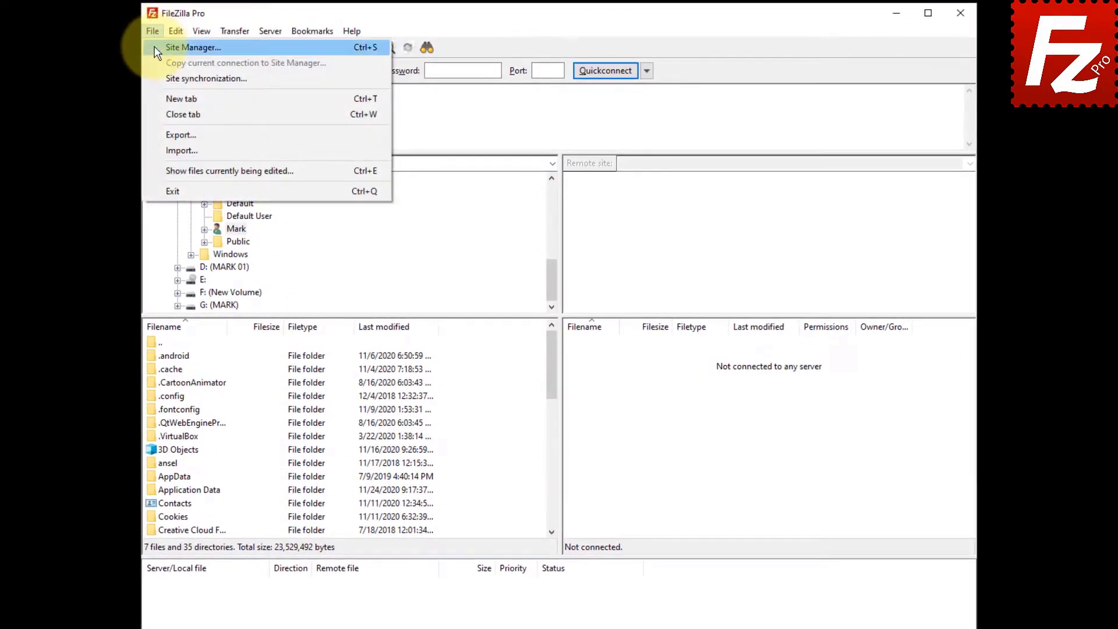
click(192, 47)
click(705, 488)
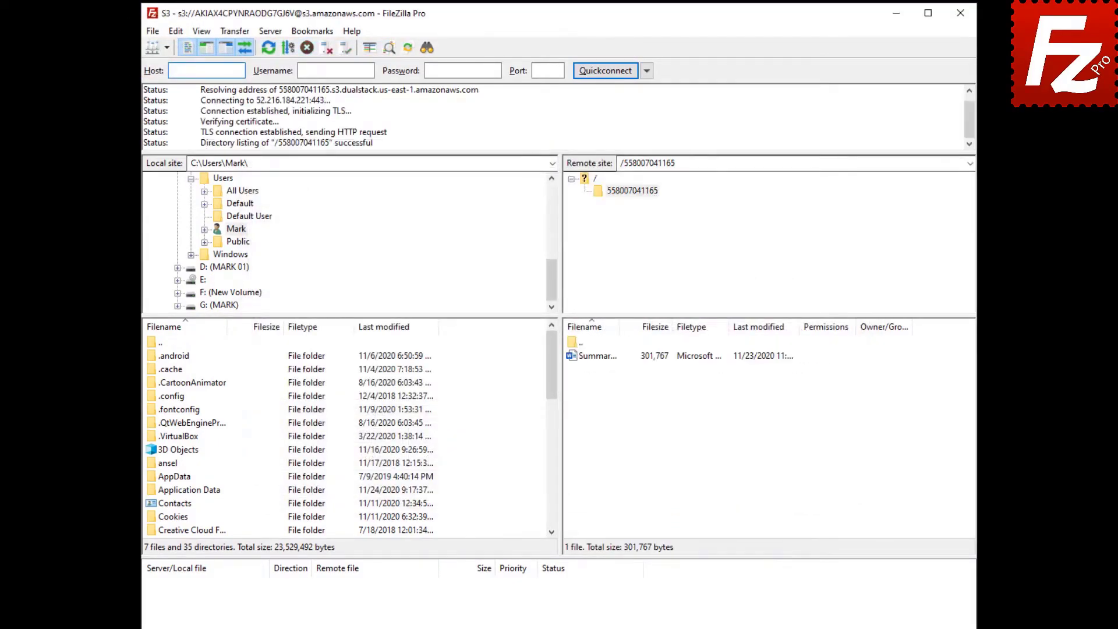
Add the grantee Everyone with Read permission in the S3 properties of Summary Report.docx, review its metadata, and confirm
click(592, 358)
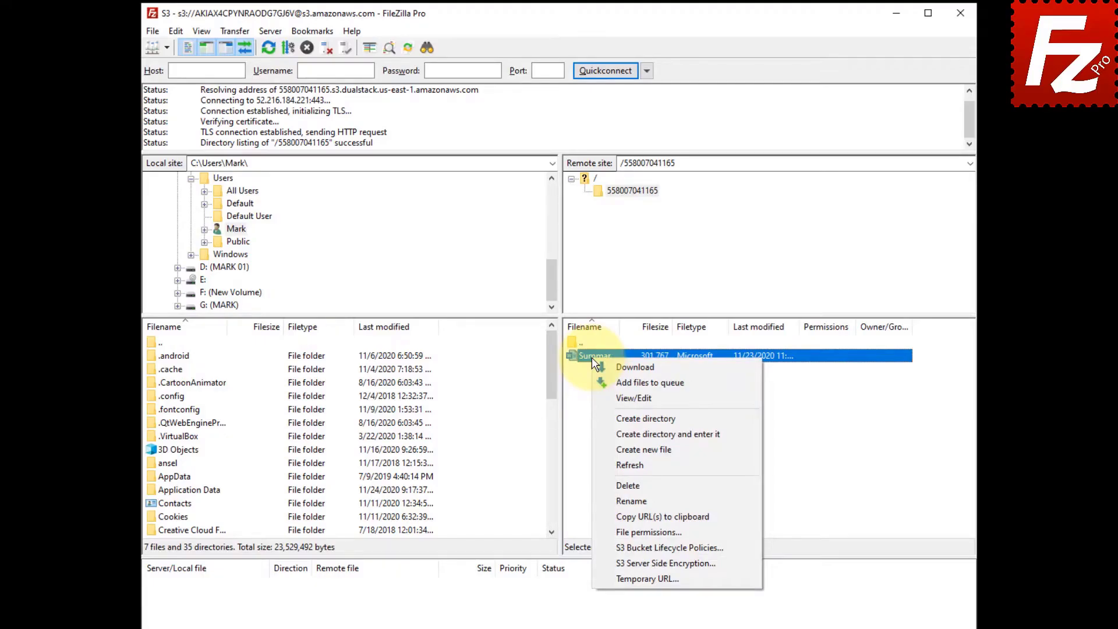
click(600, 530)
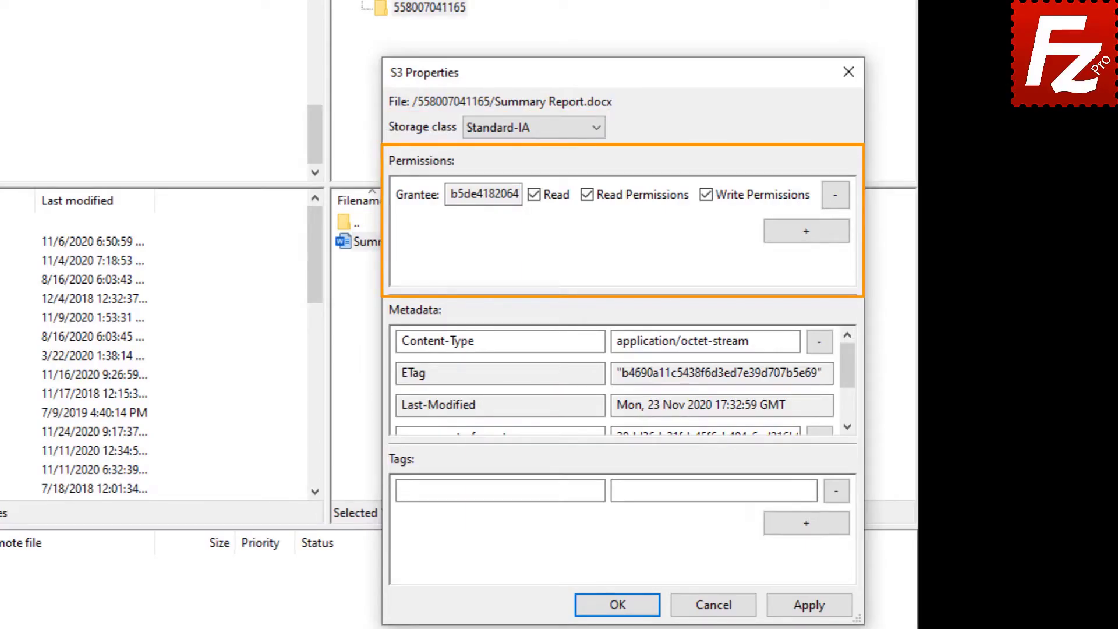
click(810, 241)
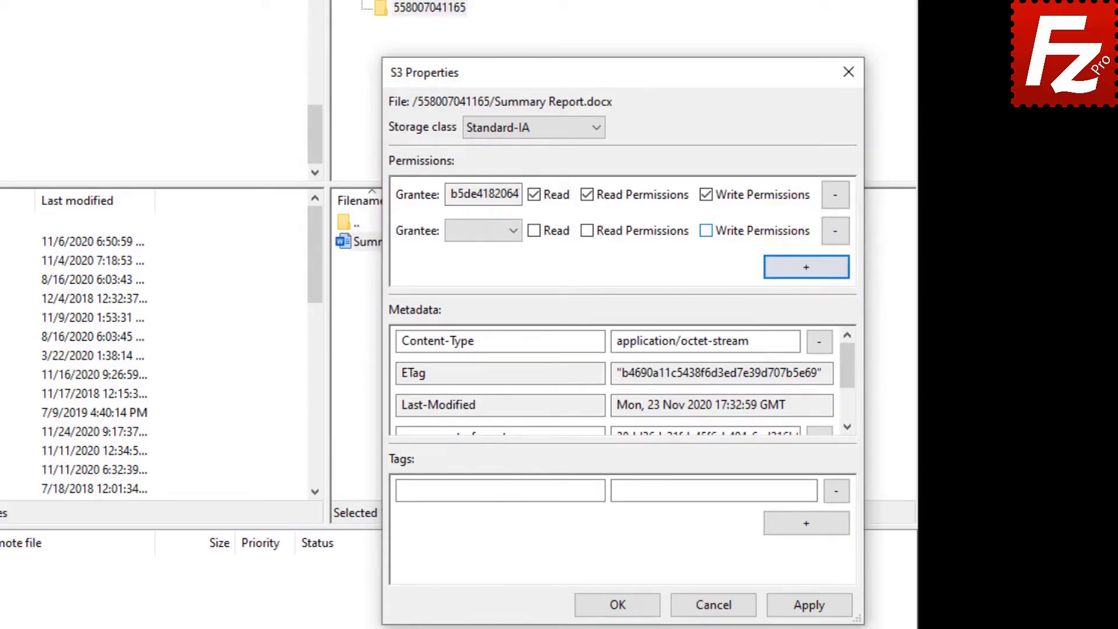
click(515, 232)
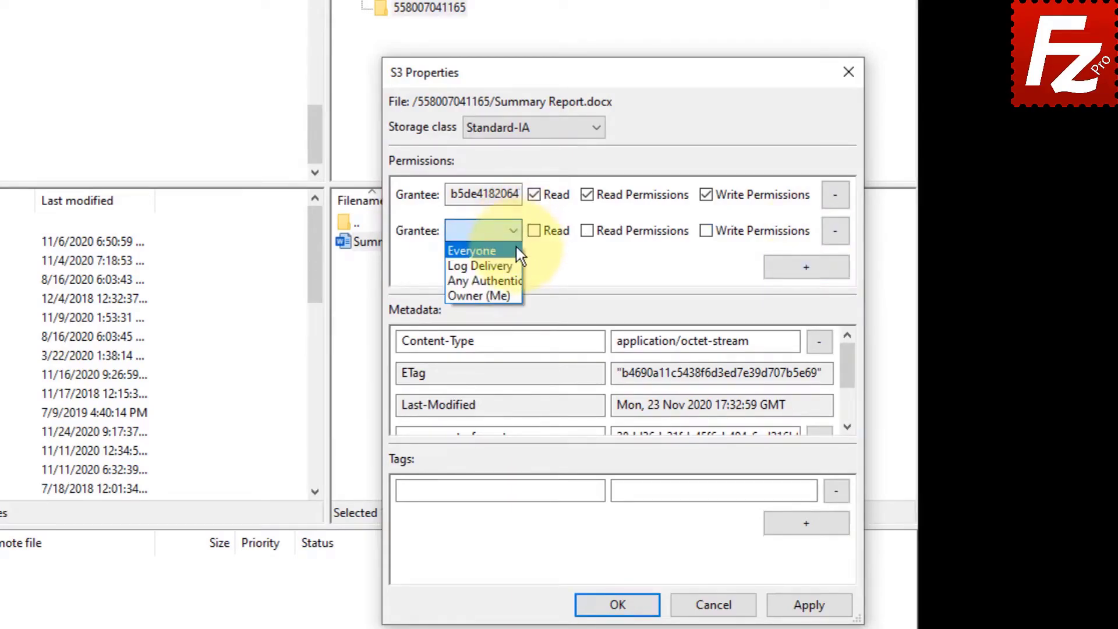
click(516, 250)
click(533, 231)
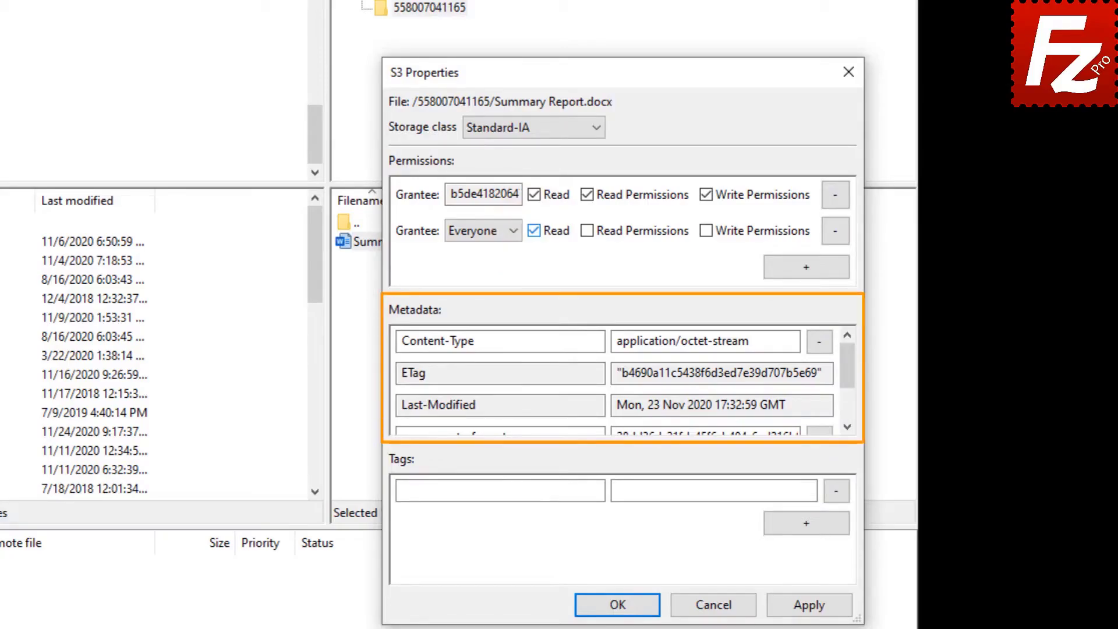
drag(848, 367, 848, 400)
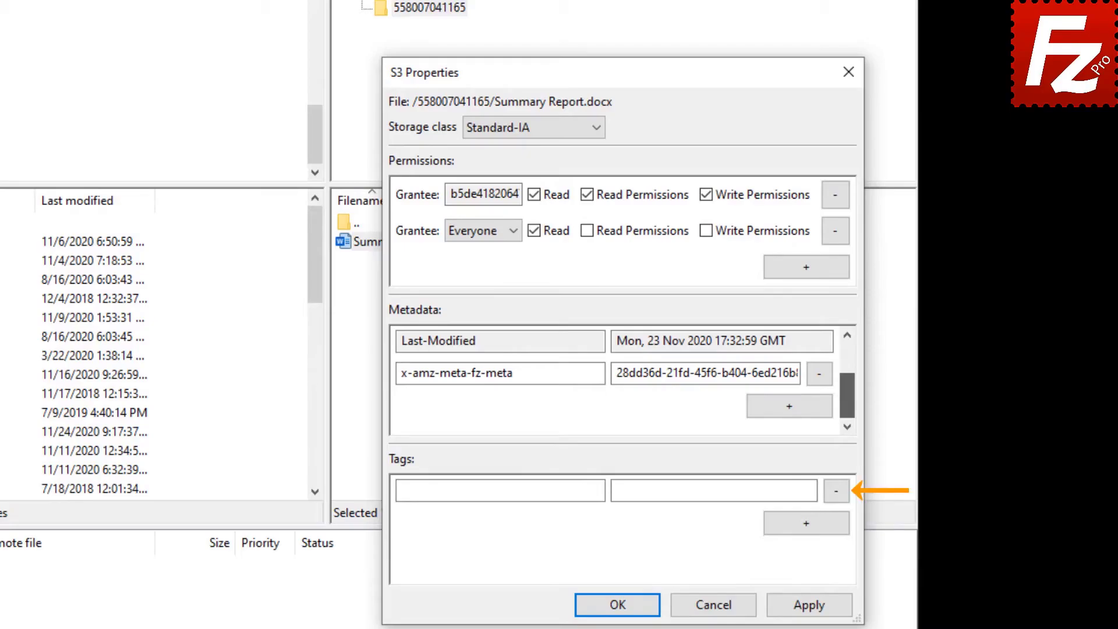
click(619, 605)
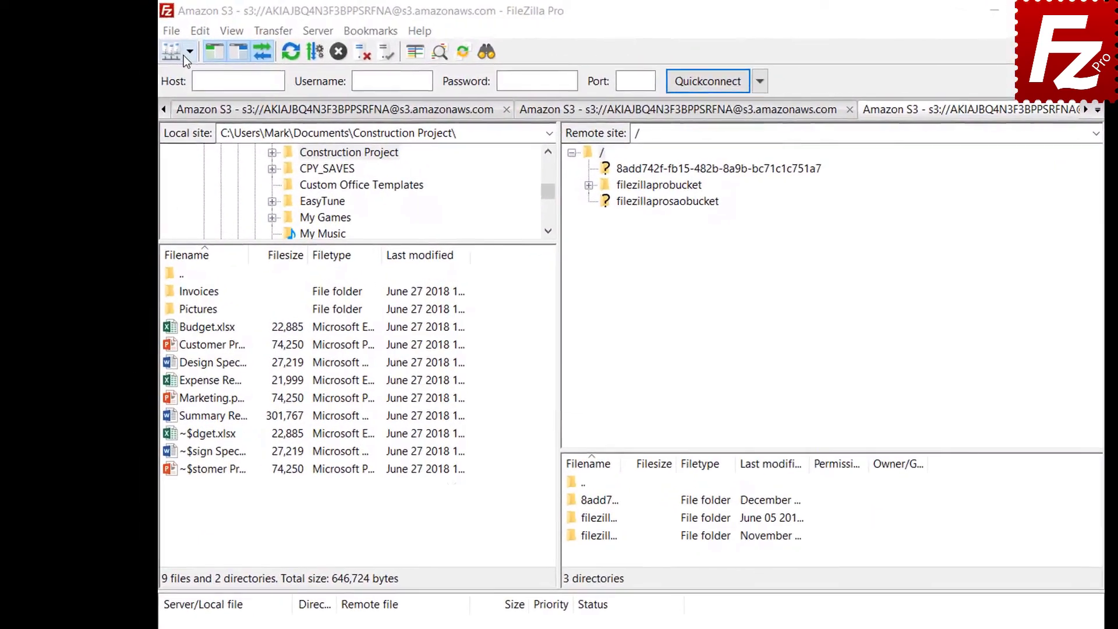
Connect to the saved Amazon S3 site and open the S3 bucket lifecycle policies of filezillaprobucket
click(187, 53)
click(184, 79)
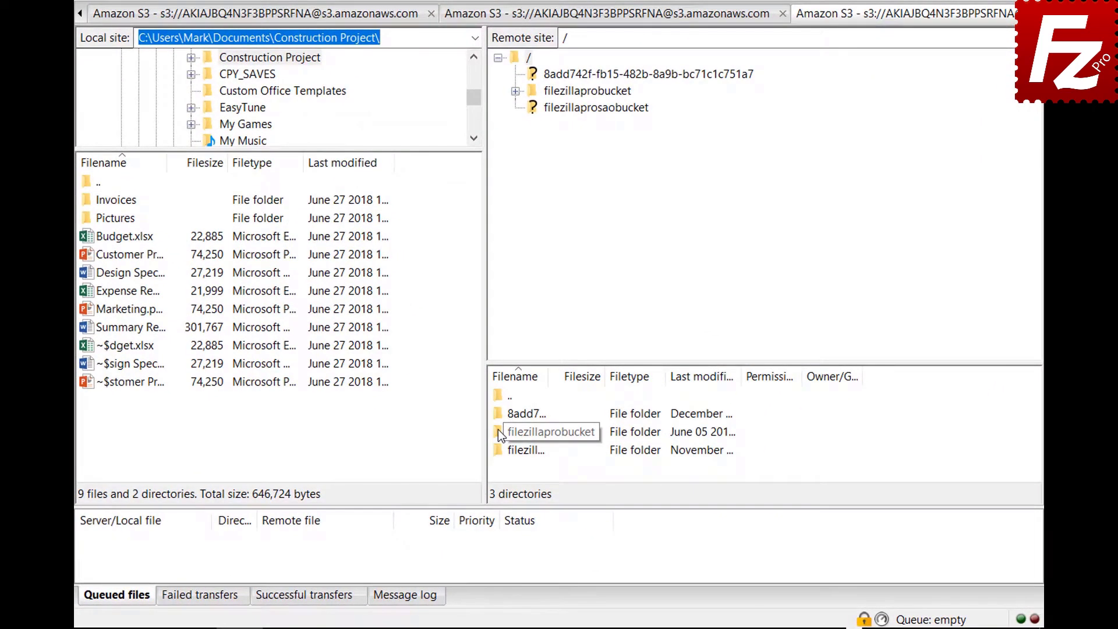
right_click(498, 432)
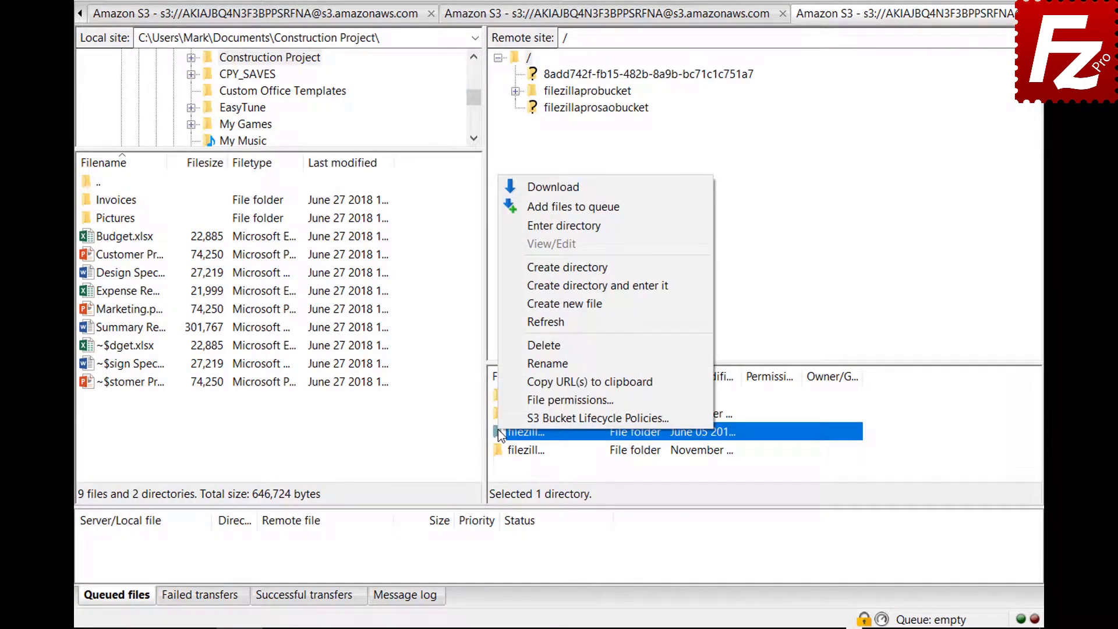
click(501, 416)
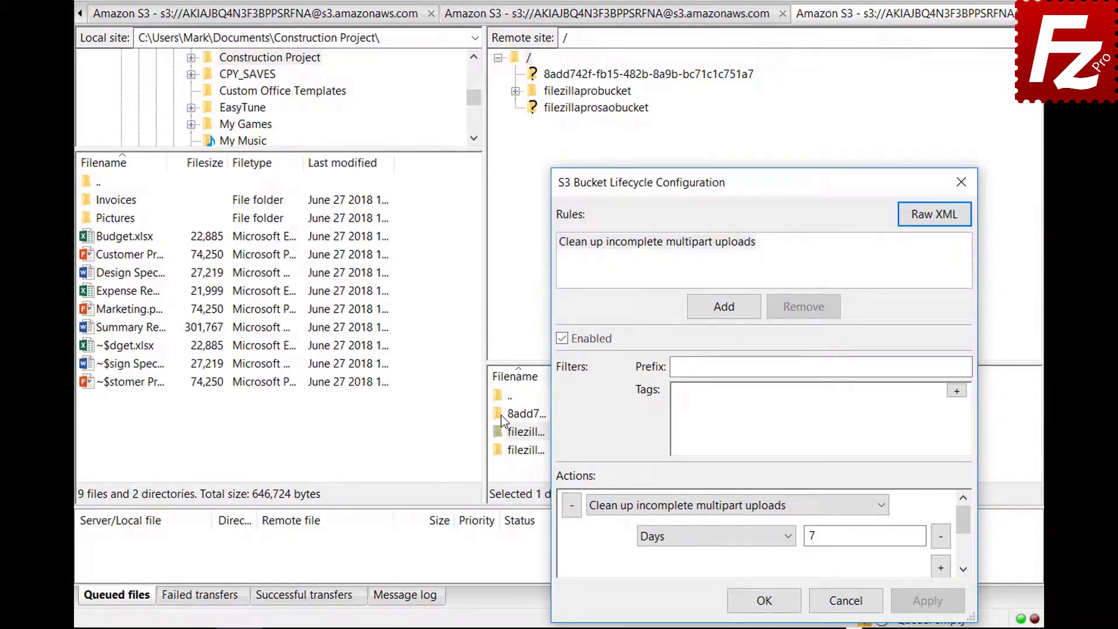
Add an enabled lifecycle rule named Archive old site images to the bucket
click(724, 308)
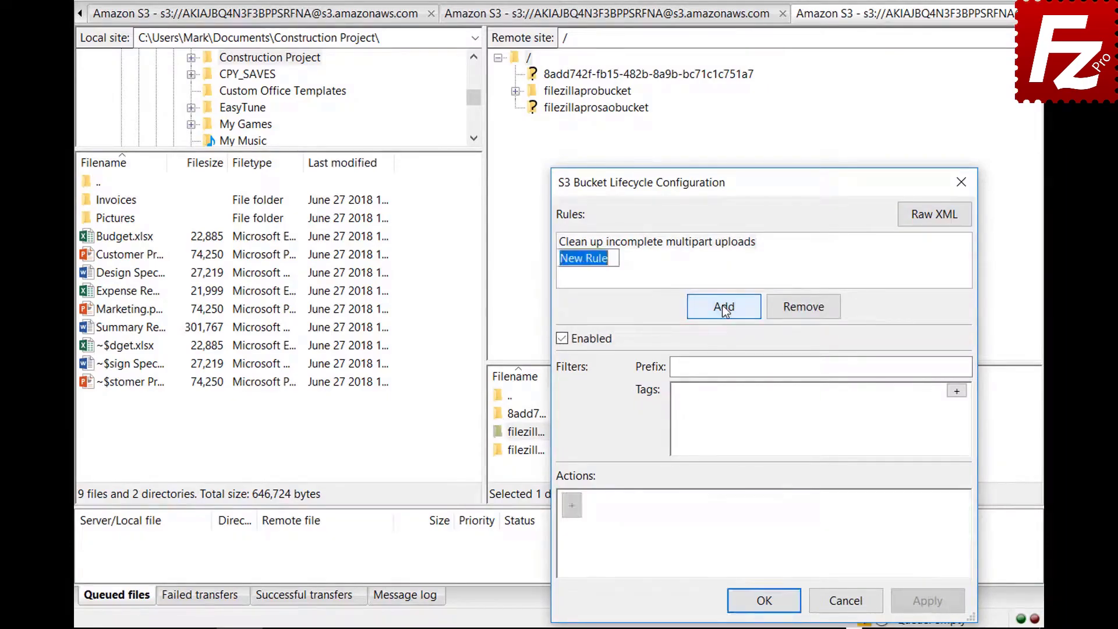
text(Archive old site images)
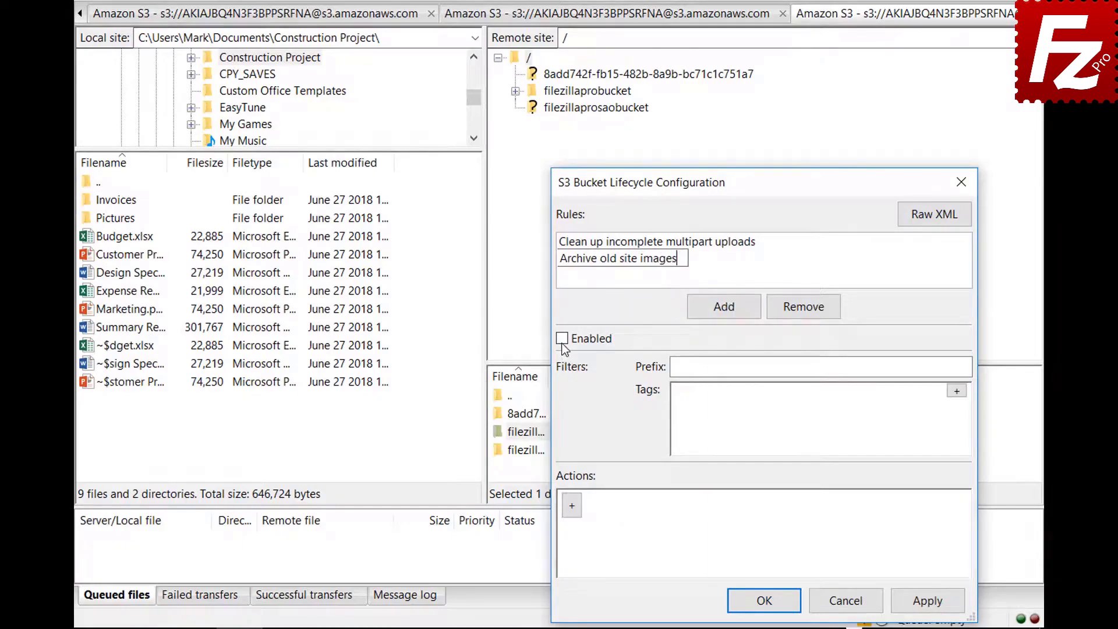
key(Return)
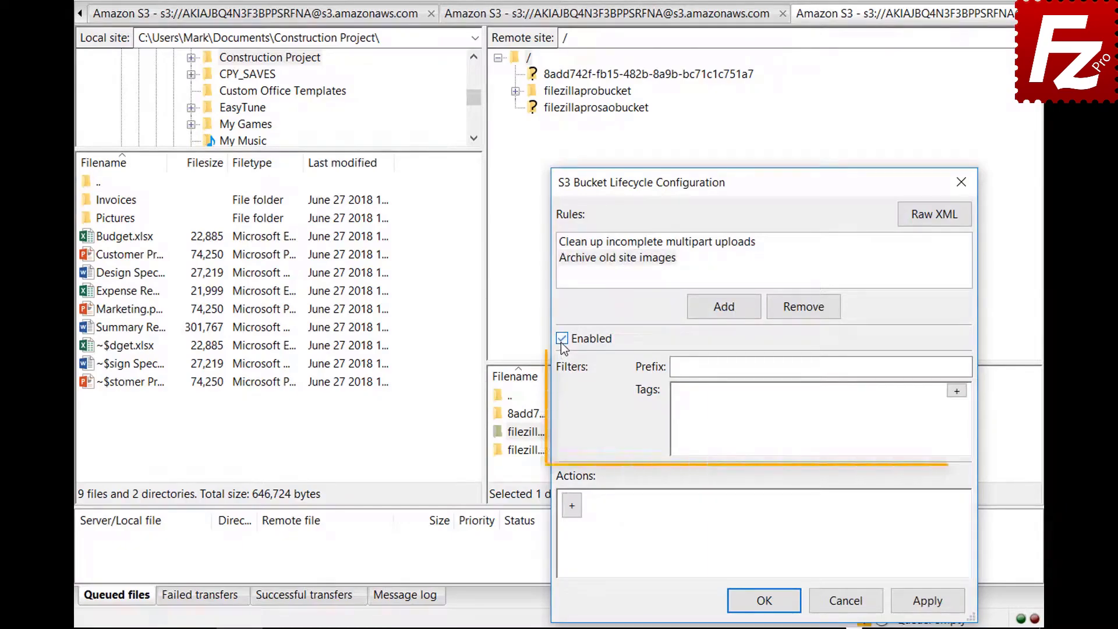
Filter the Archive old site images rule by the prefix images/ and a tag location with the value site
click(855, 367)
text(images/)
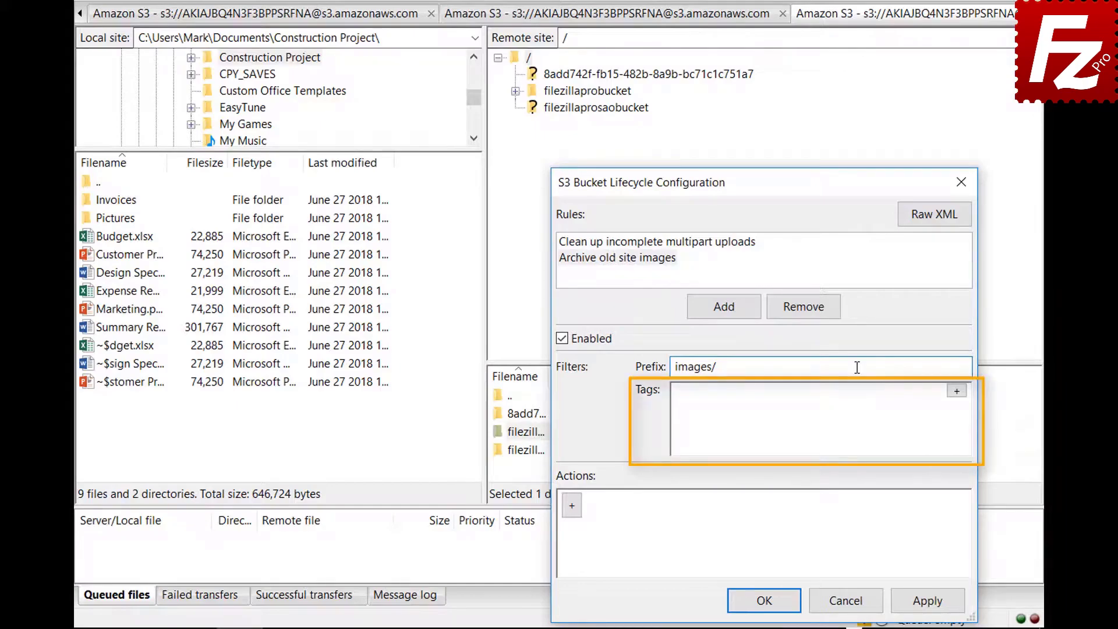
click(956, 391)
text(location)
click(842, 398)
text(site)
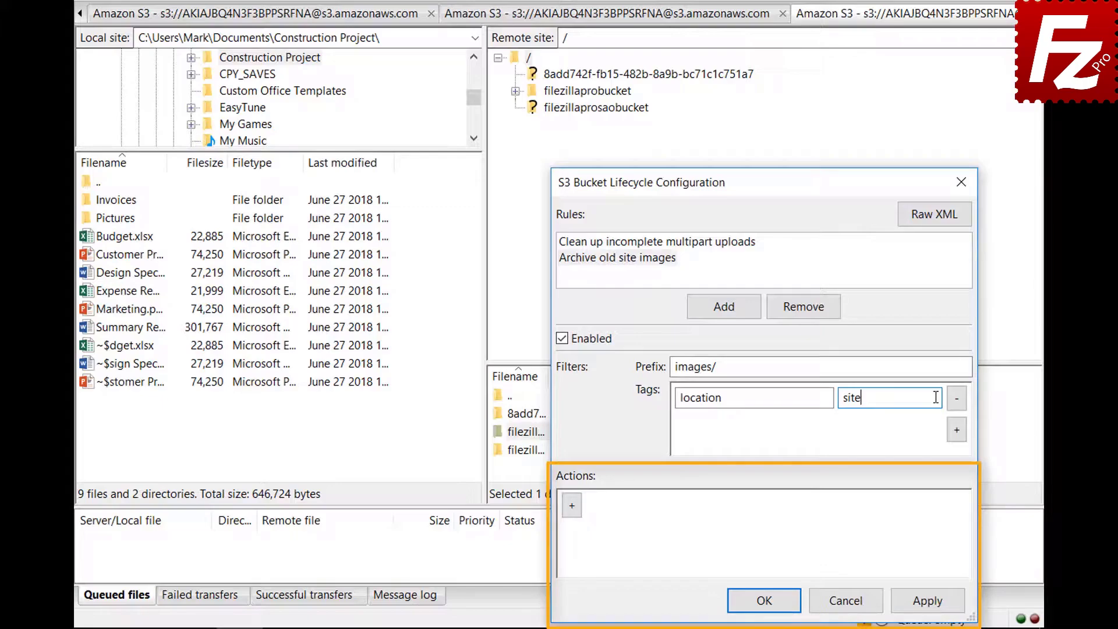
Add a Transition (current version) action to the Archive old site images rule with a Days condition of 30
click(572, 506)
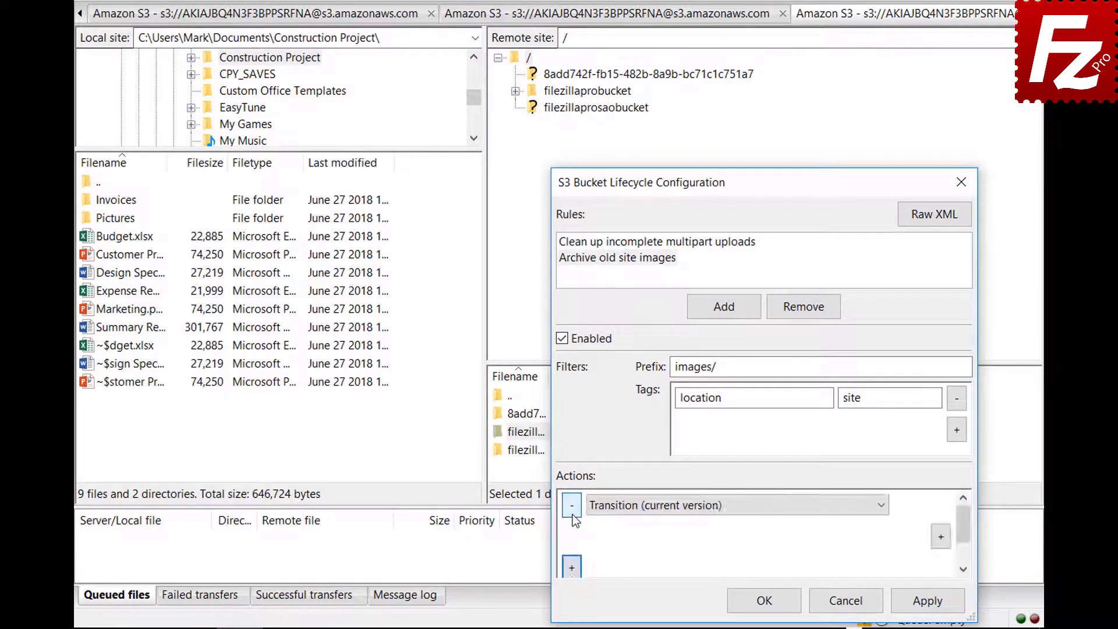
click(881, 510)
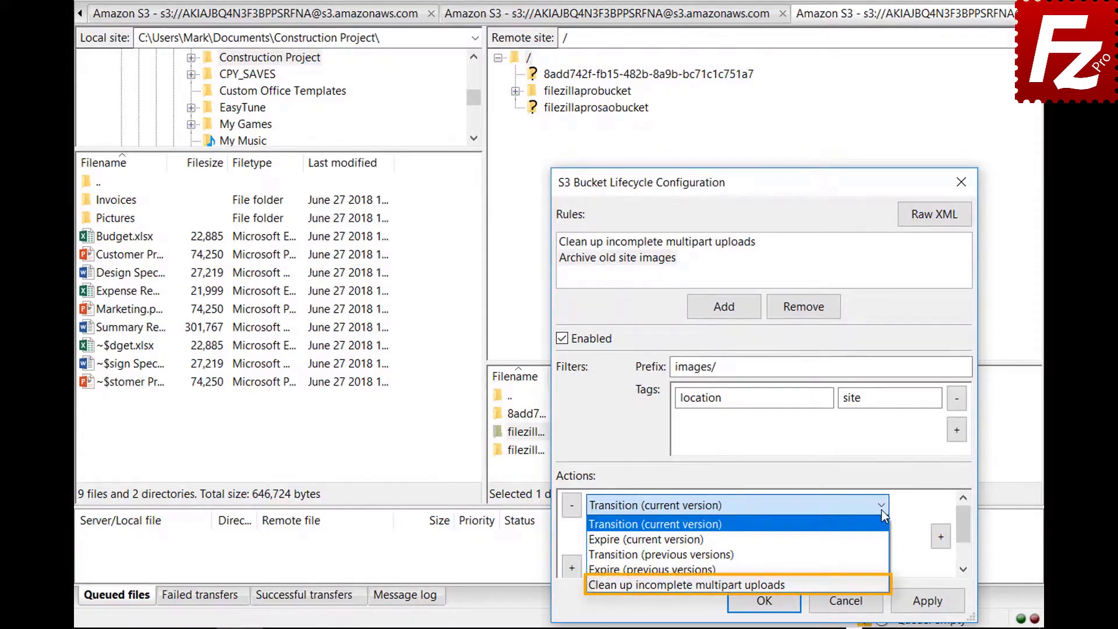
click(882, 510)
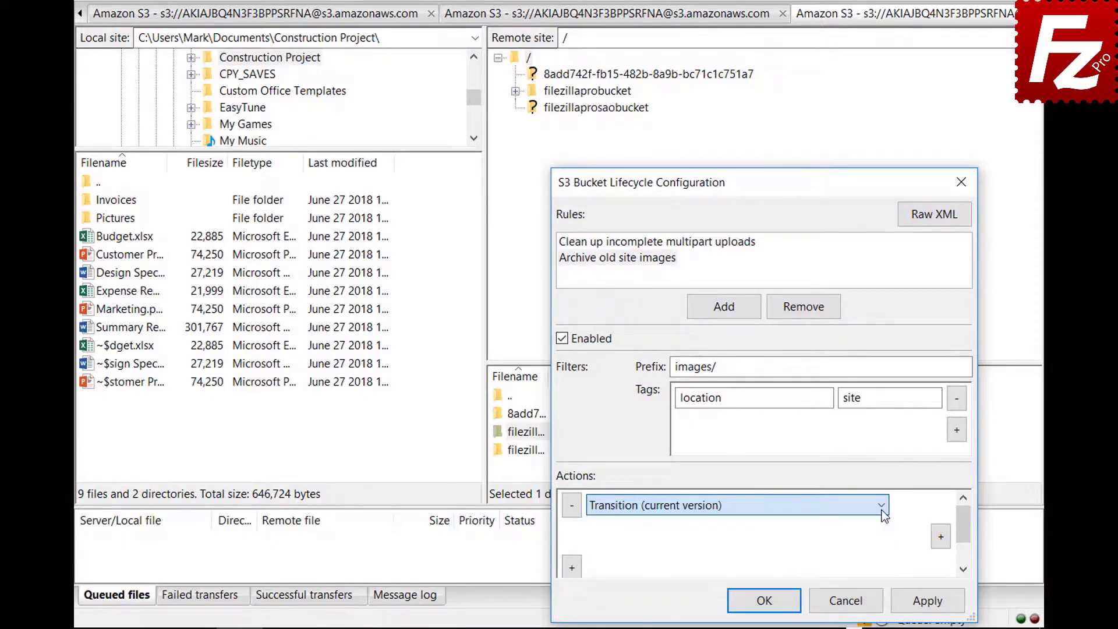
click(940, 537)
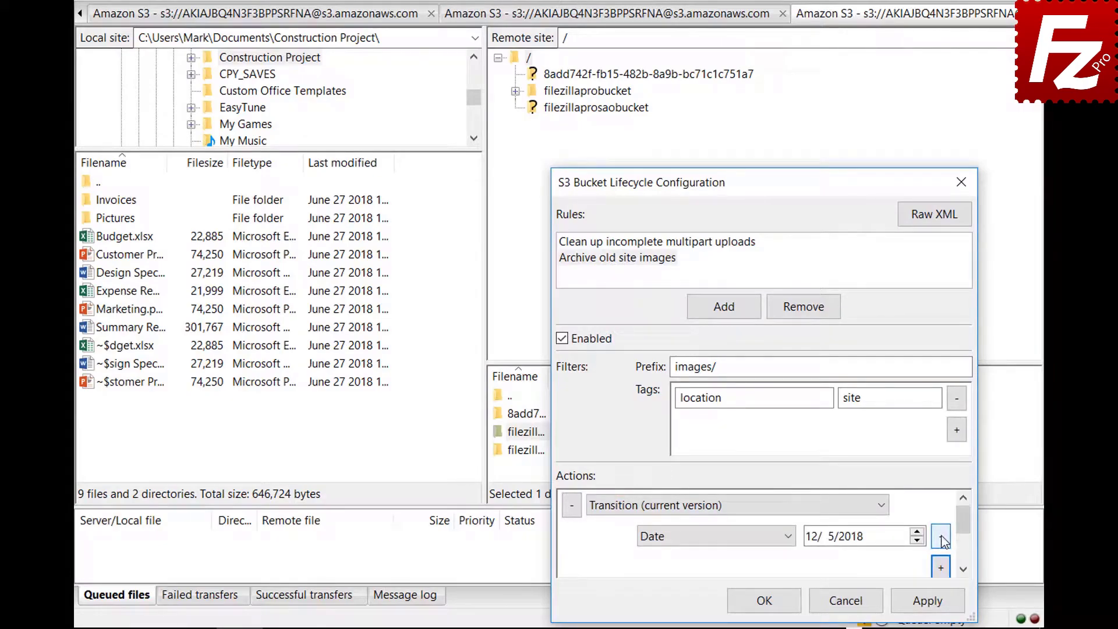
click(790, 537)
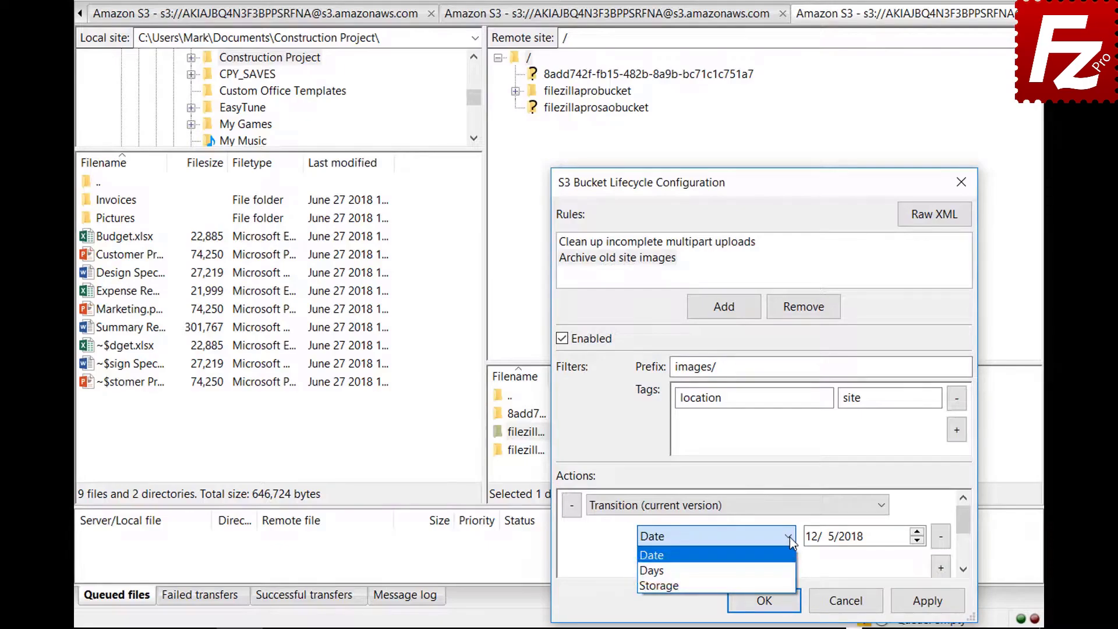
click(792, 571)
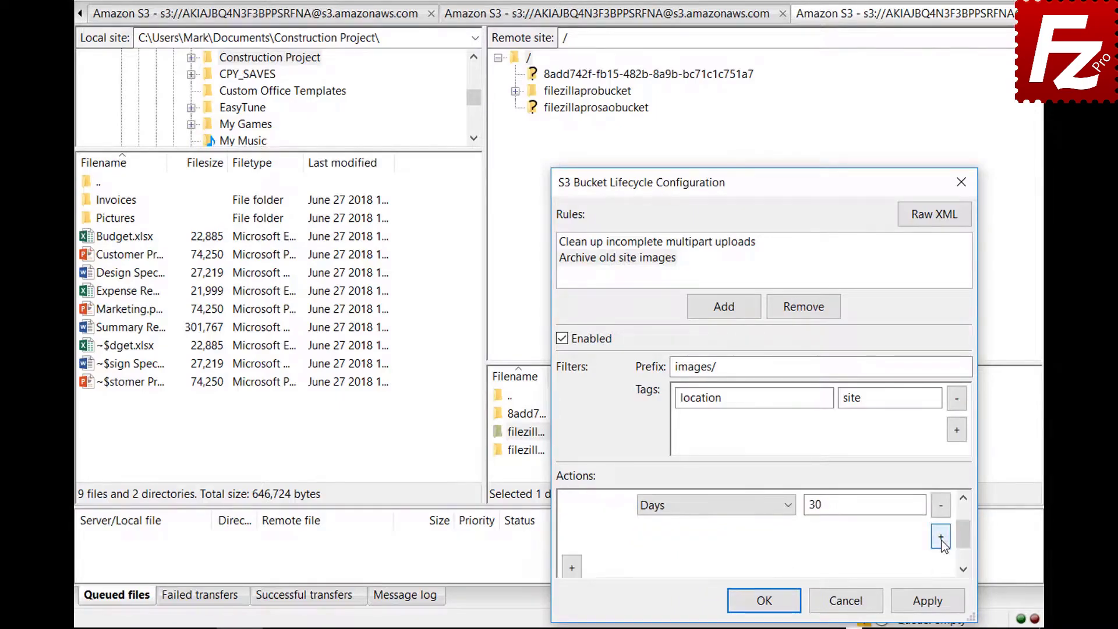
Add a Storage setting of Glacier to the transition action and confirm the bucket lifecycle configuration
click(941, 536)
click(711, 536)
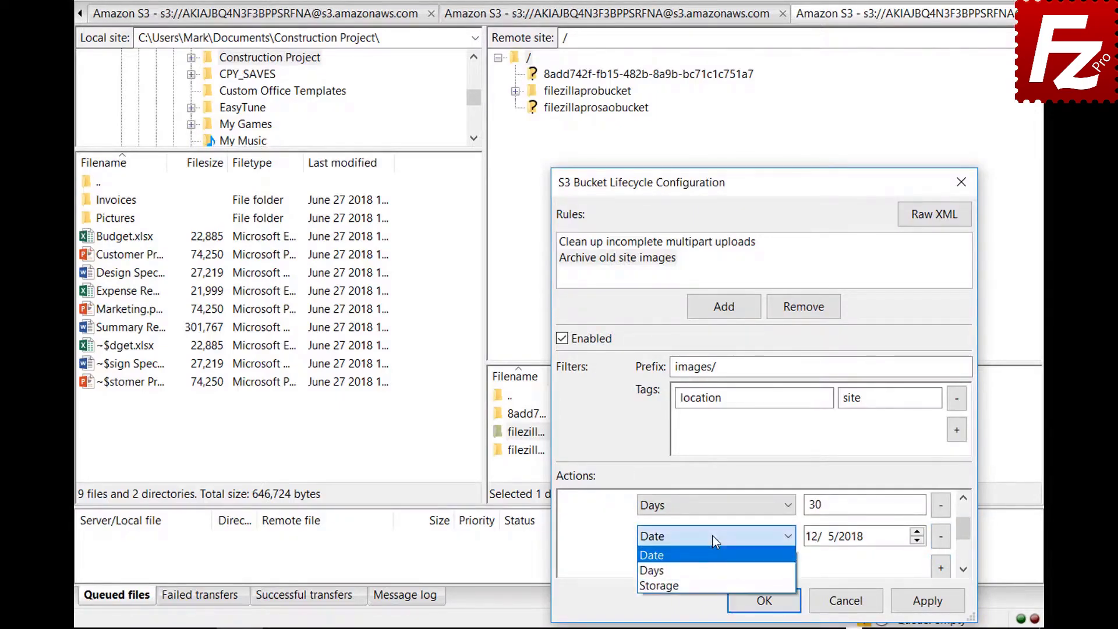
click(714, 580)
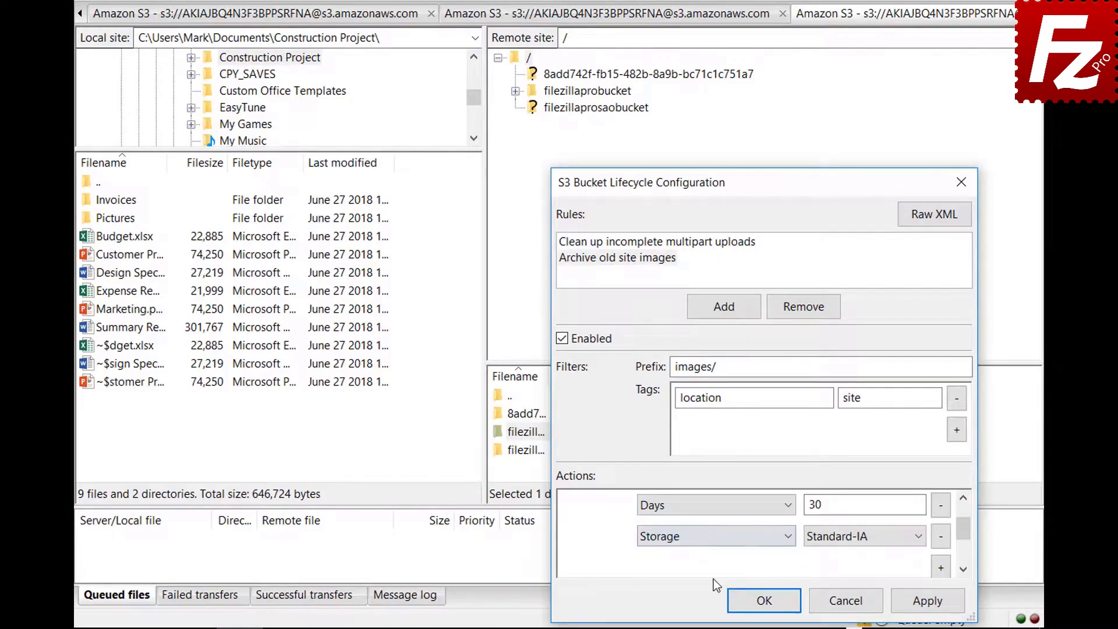
click(840, 540)
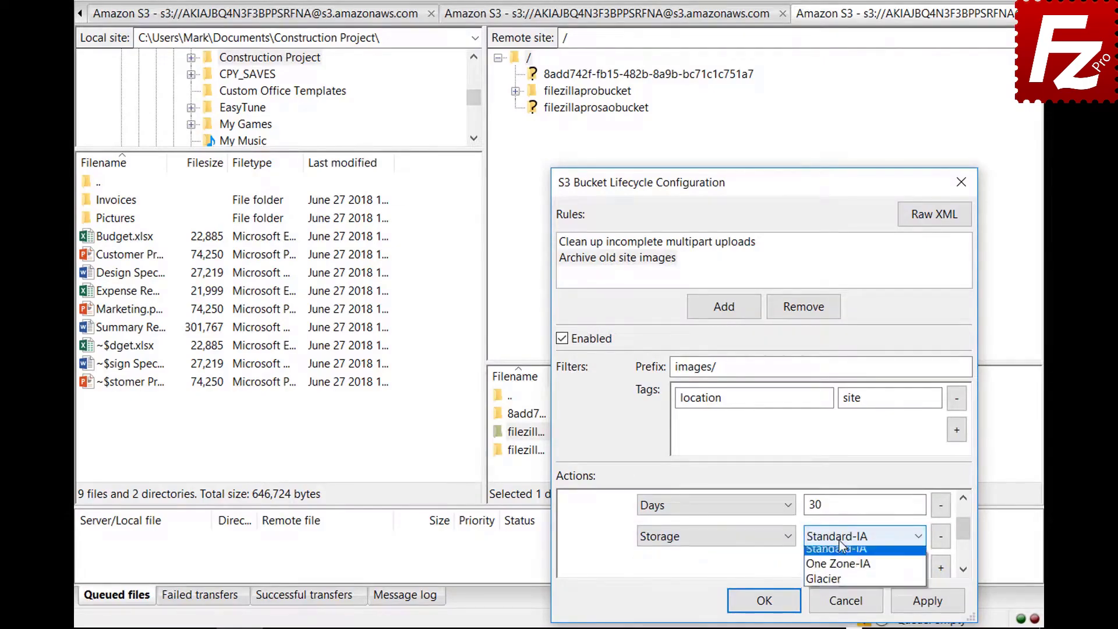
click(839, 584)
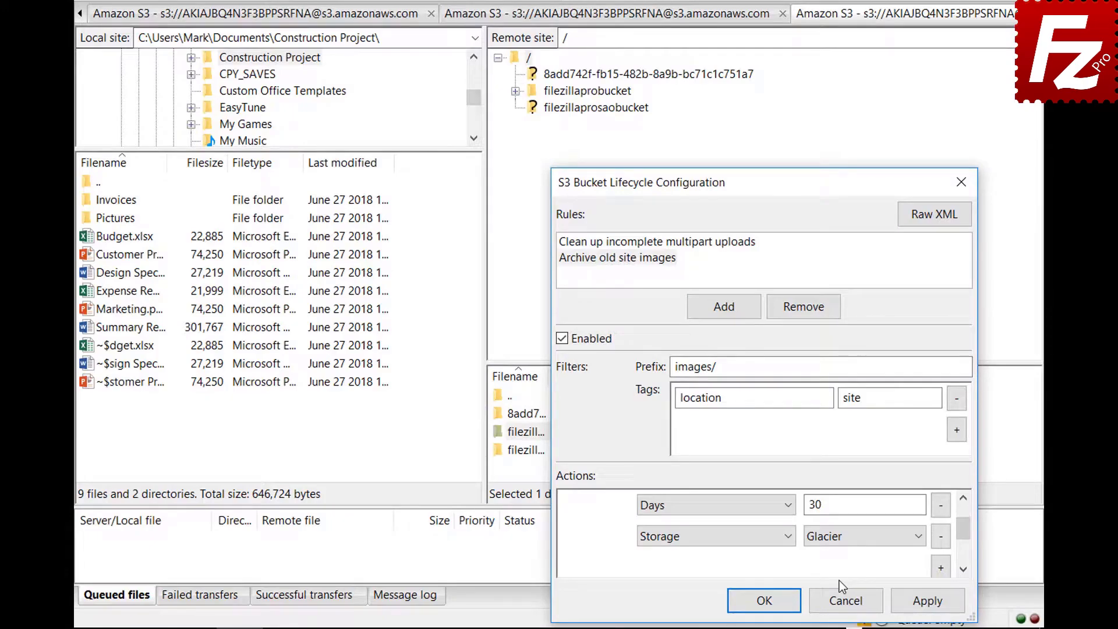
click(749, 600)
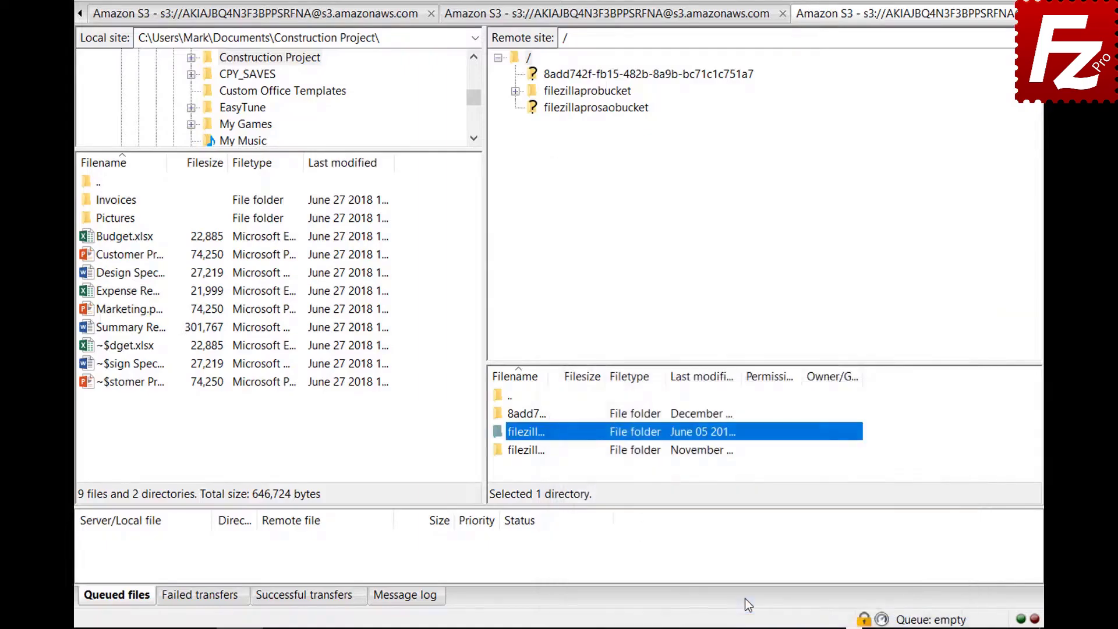
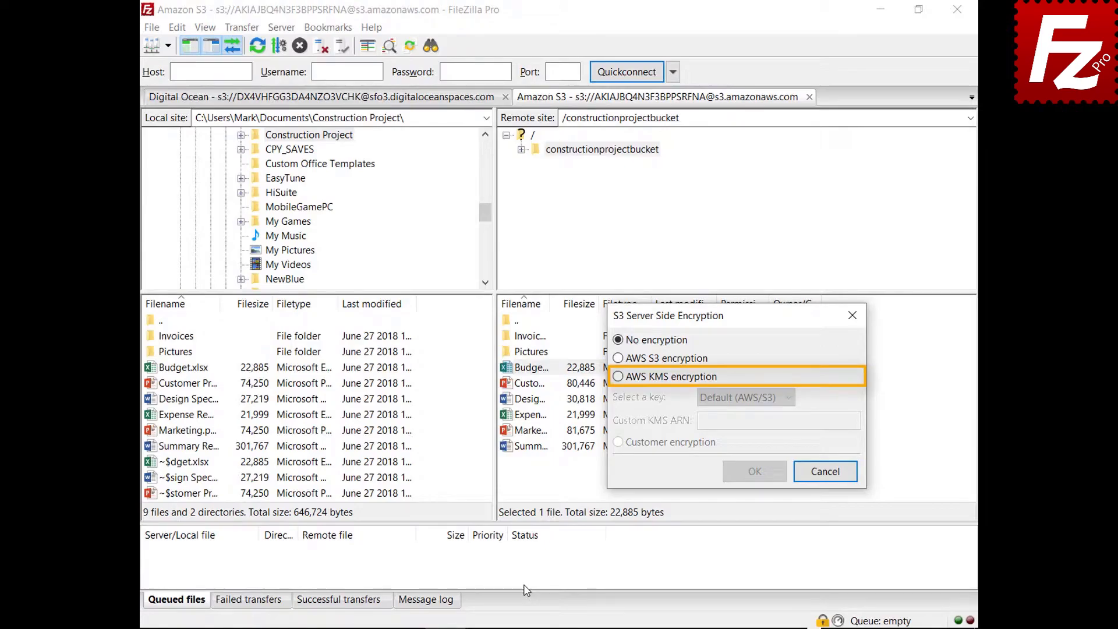
Examine the AWS KMS key options in the server-side encryption settings of the remote Budget.xlsx and cancel
click(618, 377)
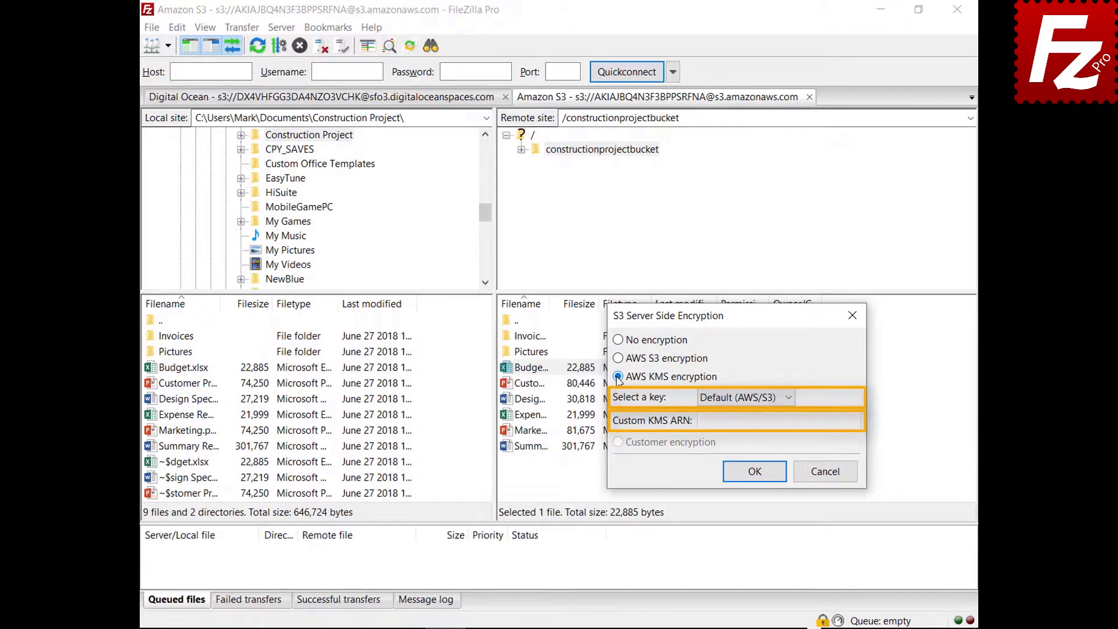
click(825, 472)
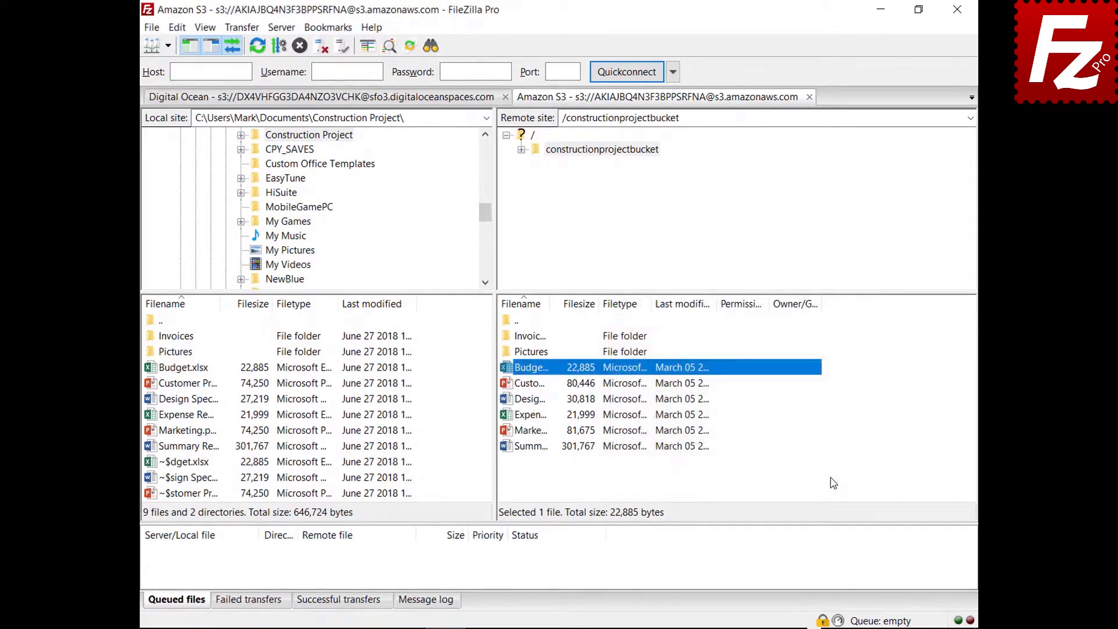
Examine the AWS S3, AWS KMS and customer encryption options of the saved Amazon S3 site and cancel
key(alt+f)
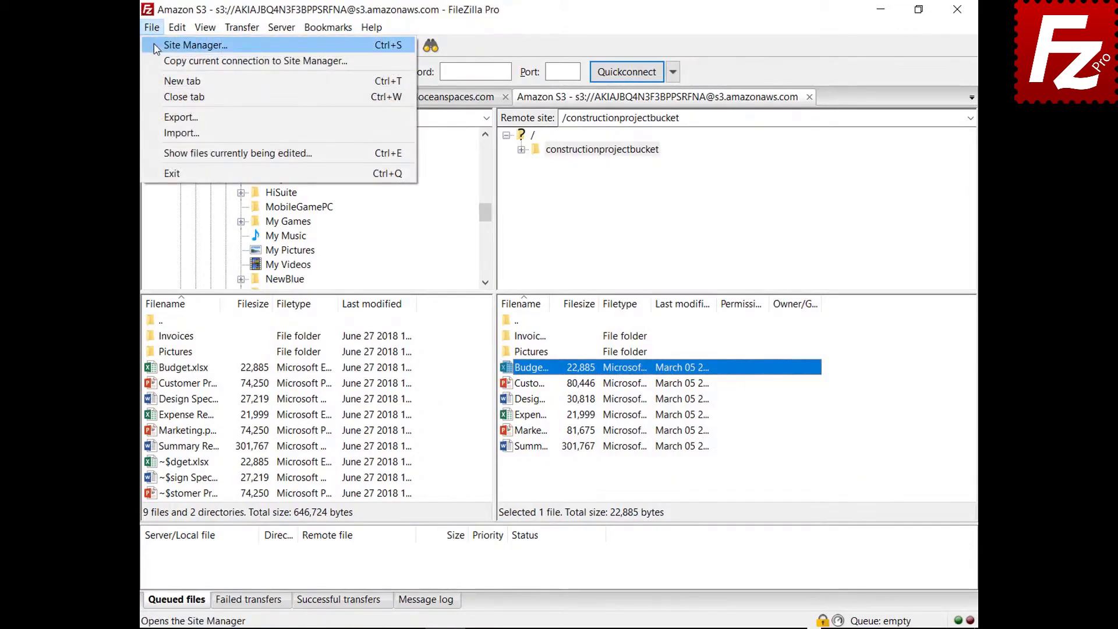
click(153, 47)
click(696, 153)
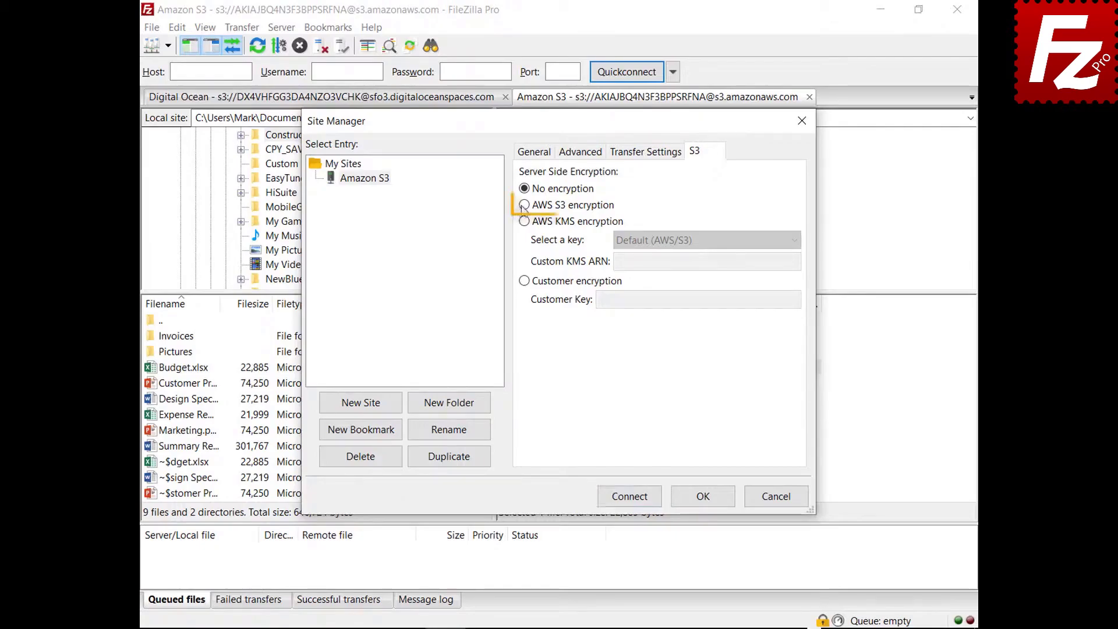
click(525, 205)
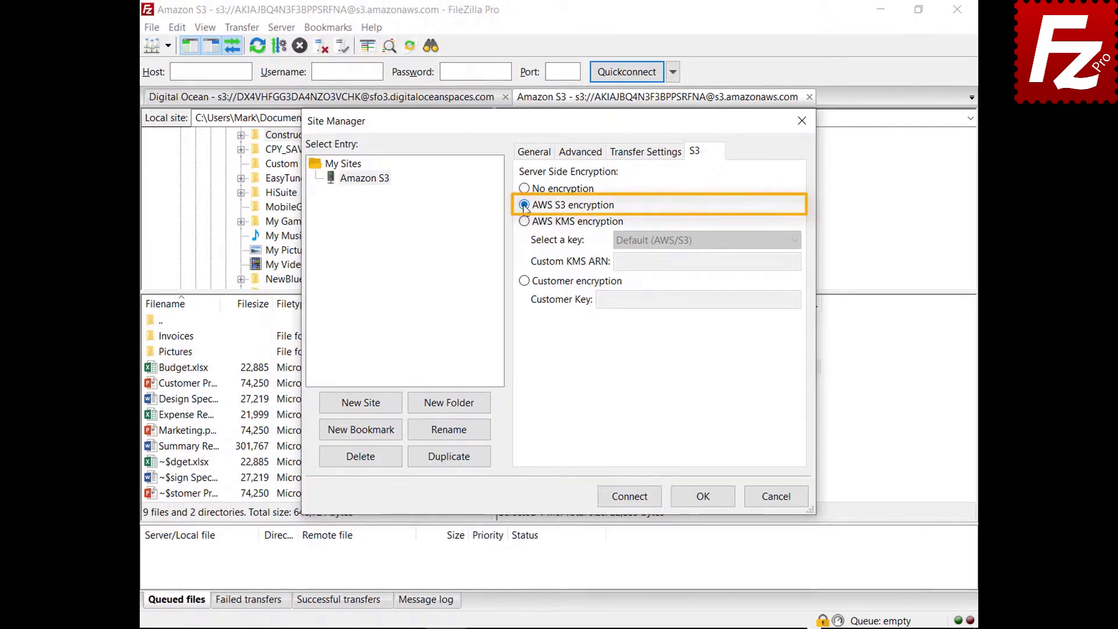
click(524, 222)
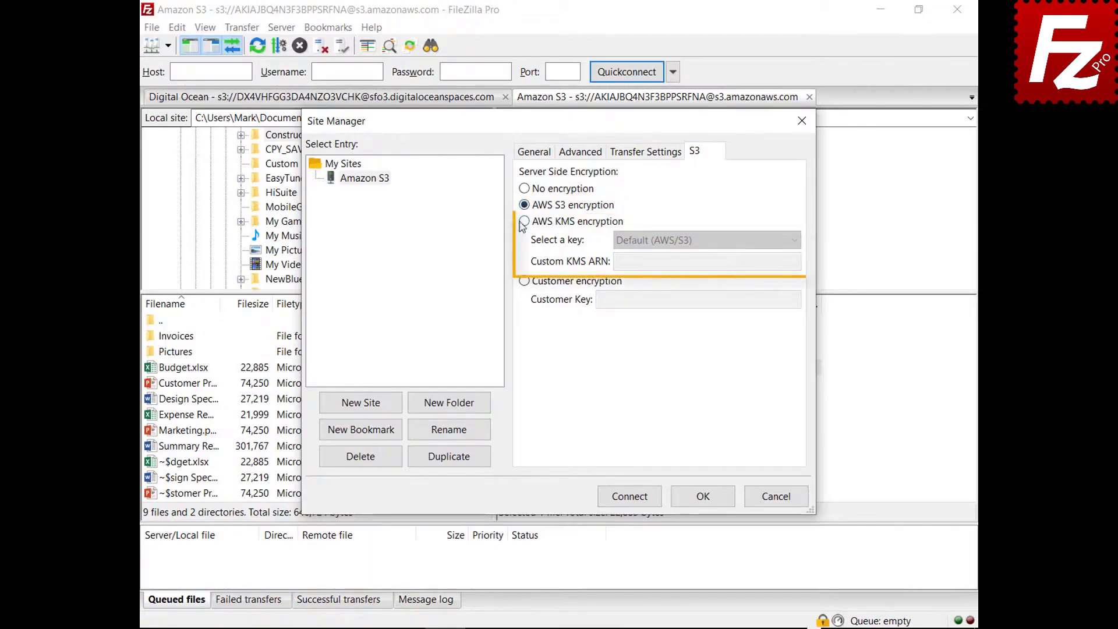
click(794, 242)
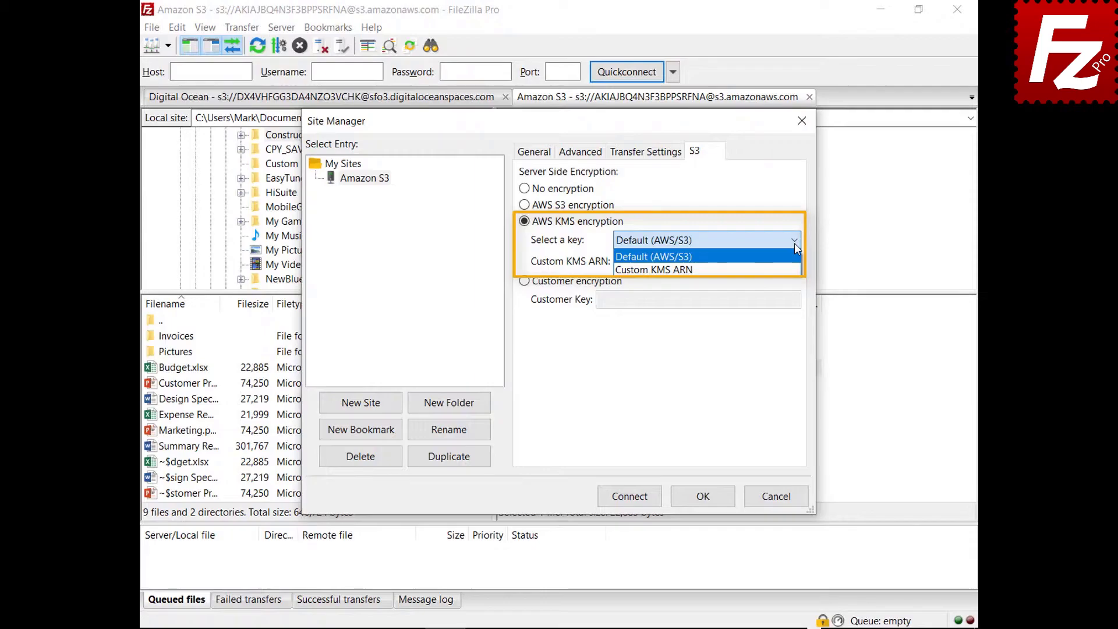
click(794, 243)
click(524, 280)
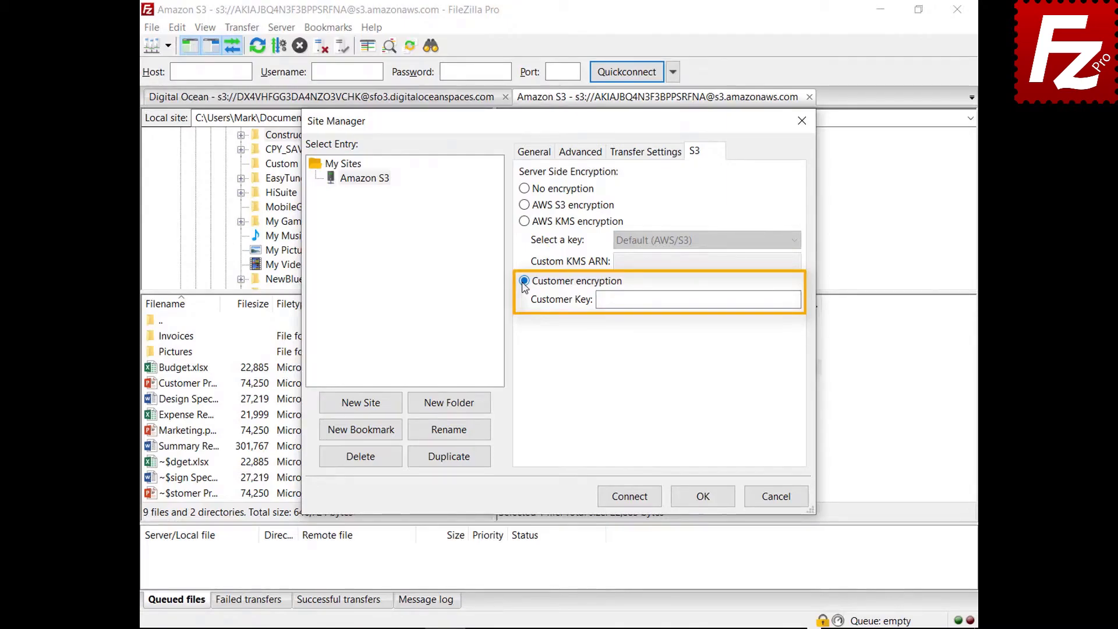
click(779, 502)
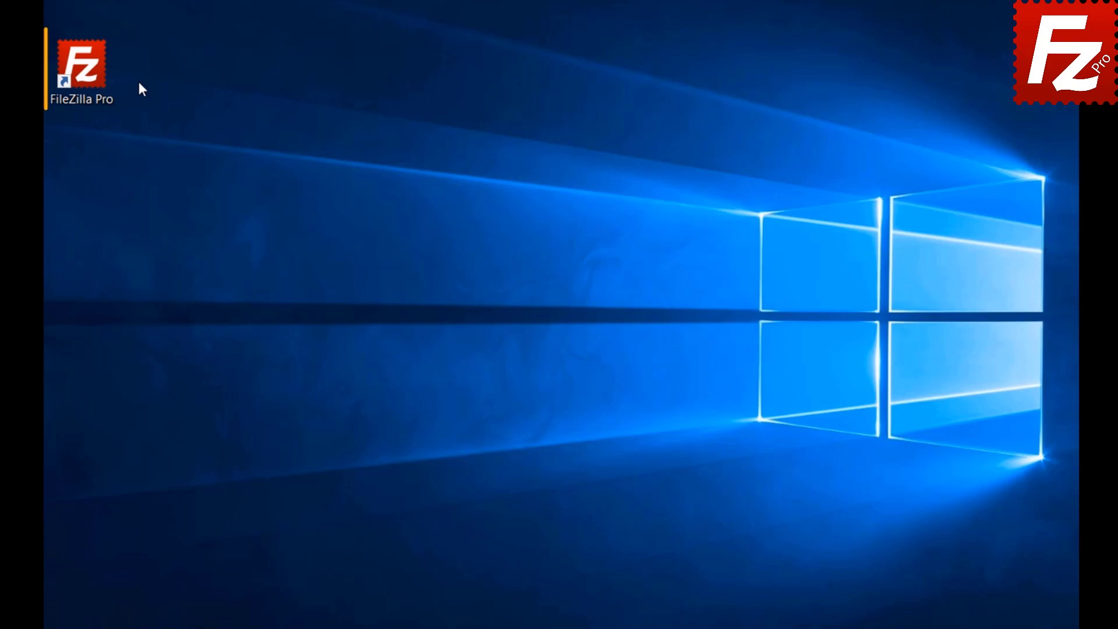
Launch FileZilla Pro and set the Amazon S3 provider's accelerated endpoint to s3-accelerate.dualstack.amazonaws.com in the settings
double_click(91, 75)
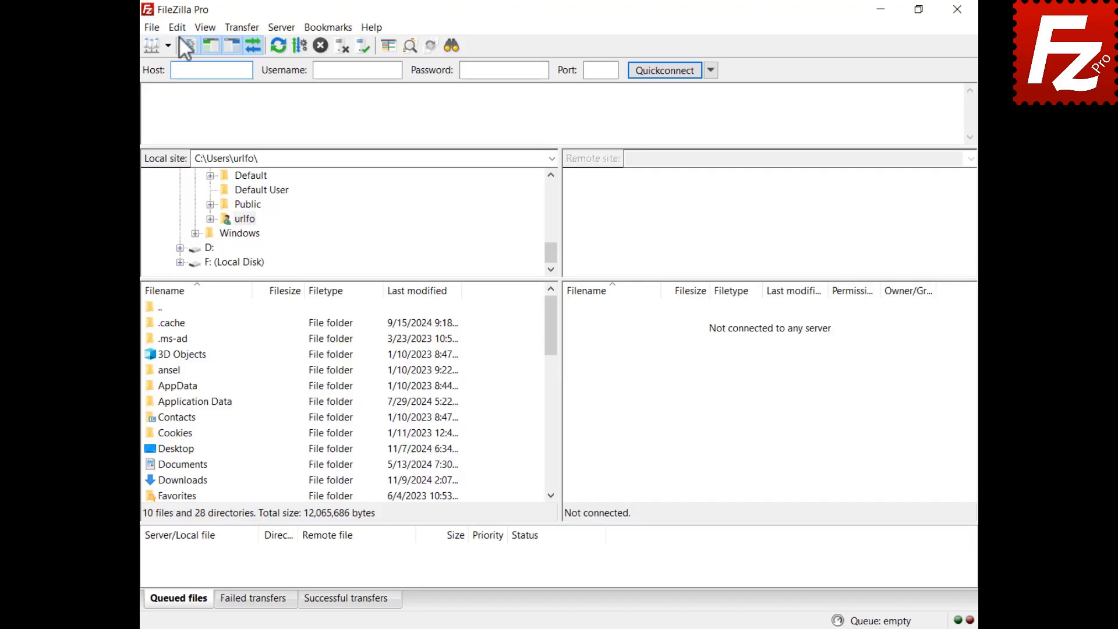
click(180, 31)
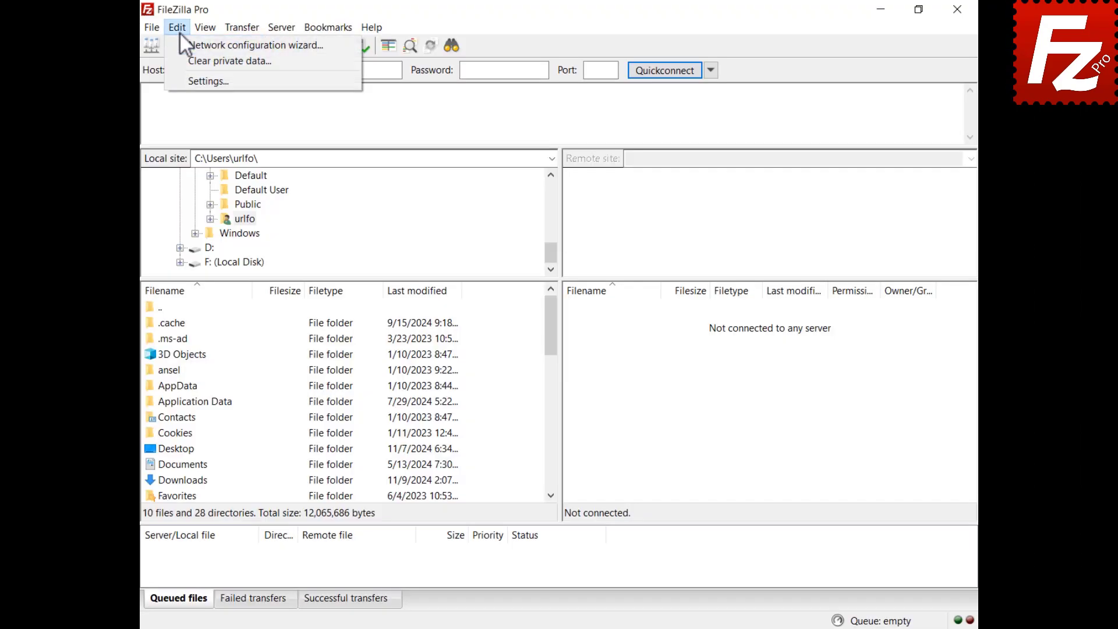
click(184, 81)
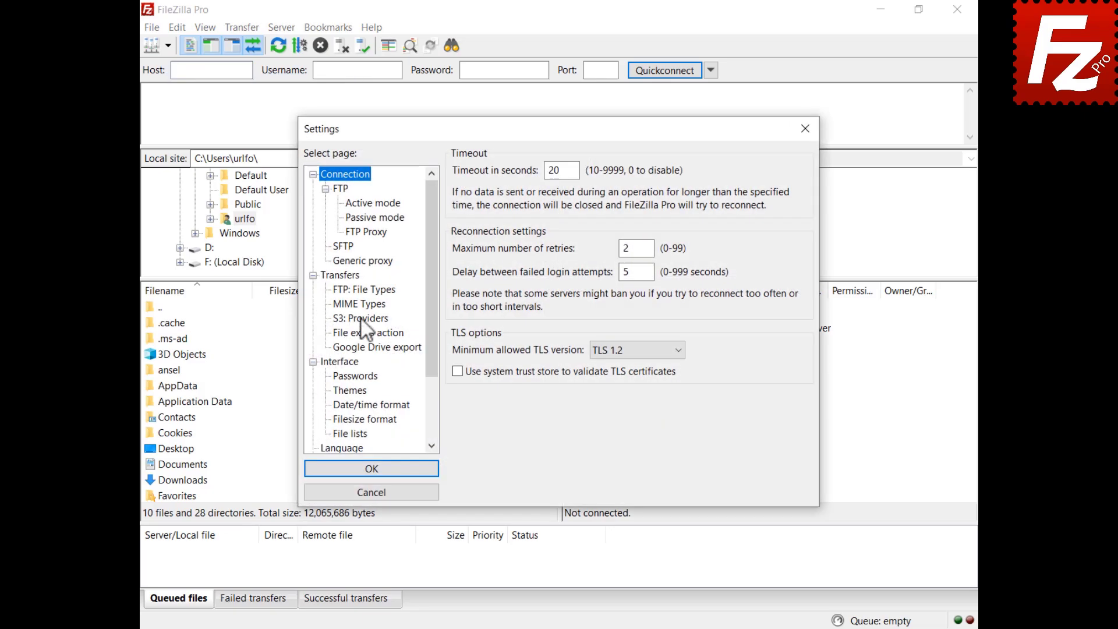
click(360, 318)
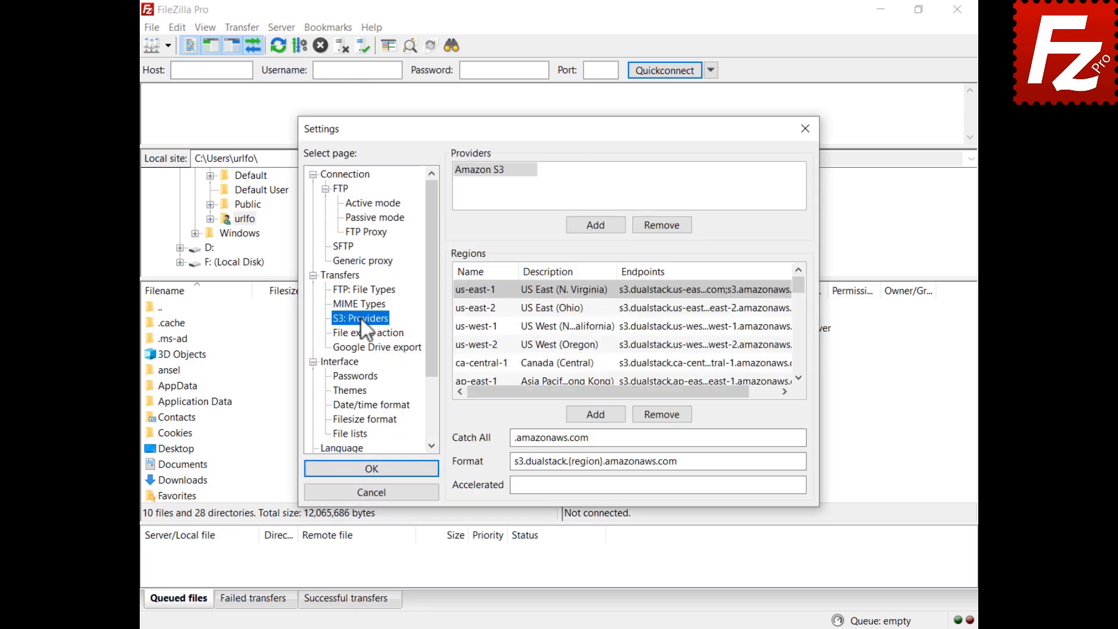
click(480, 173)
text(s3-accelerate.dualstack.amazonaws.com)
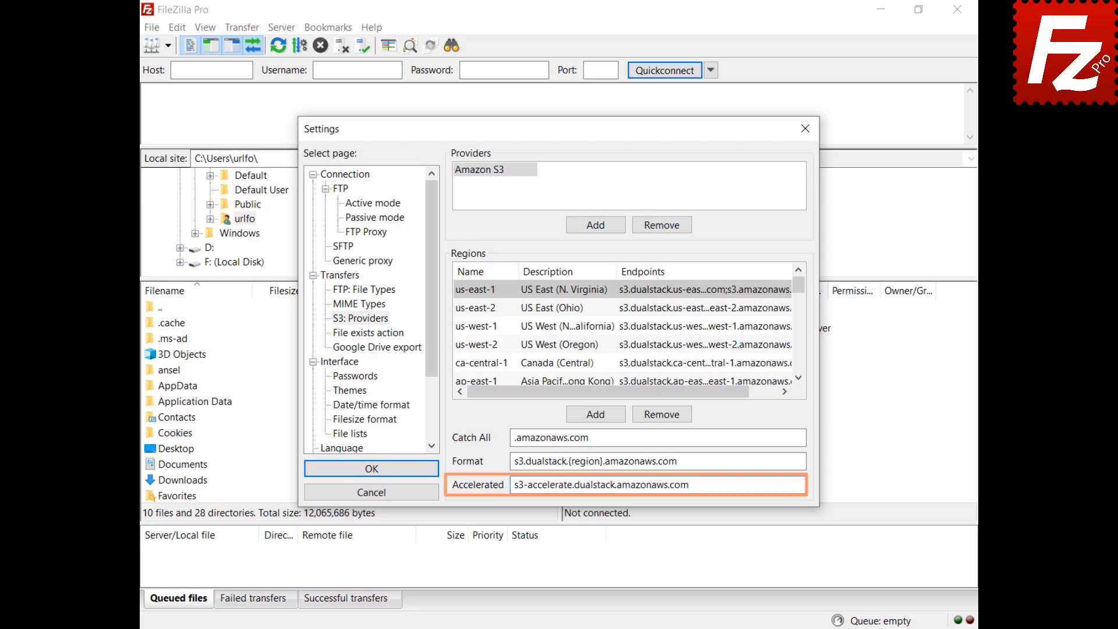
click(369, 470)
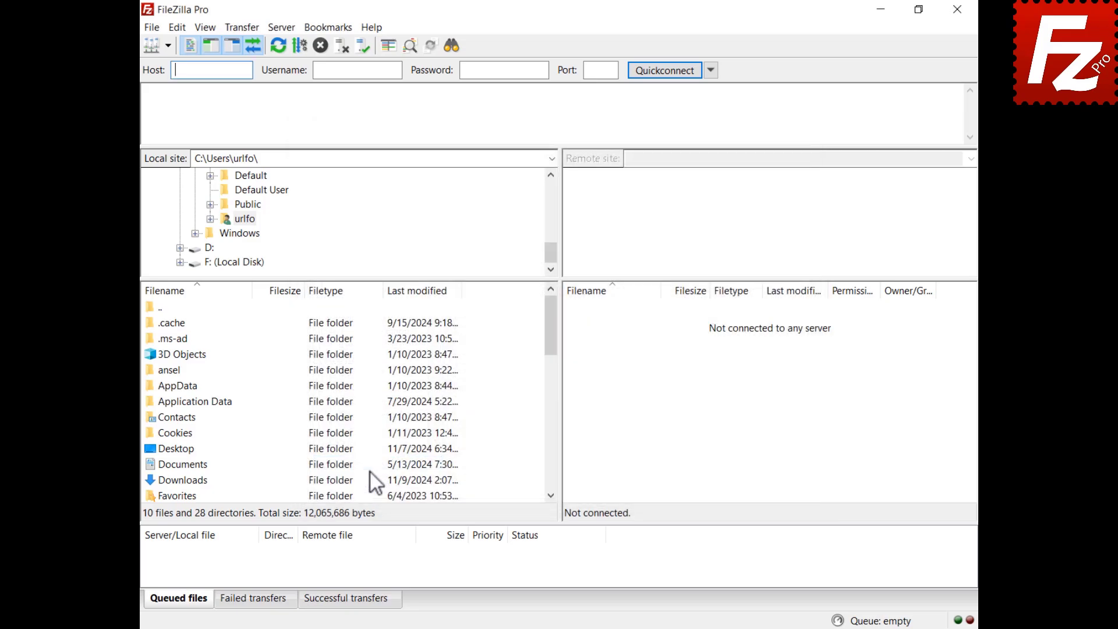
Create a new site named S3 Accelerated in the Site Manager
click(151, 29)
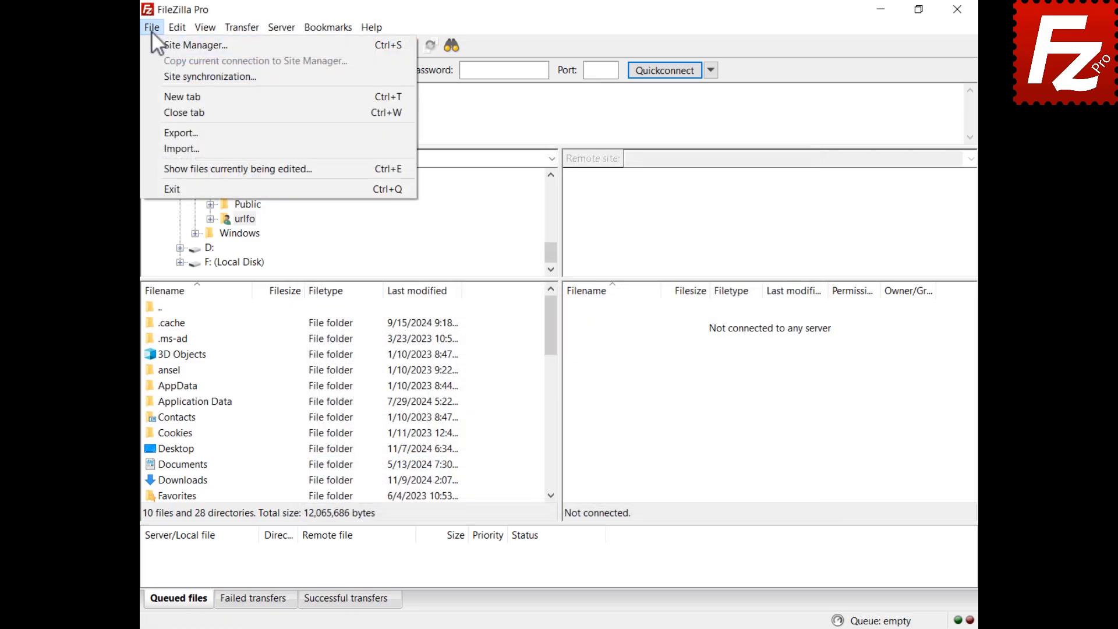
click(153, 40)
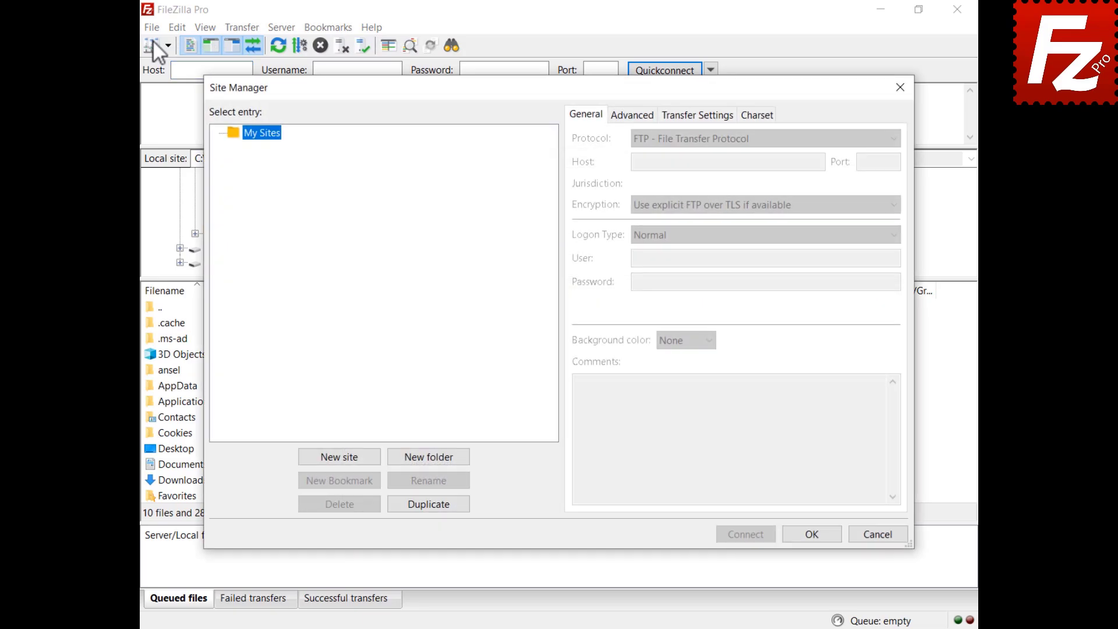
click(341, 456)
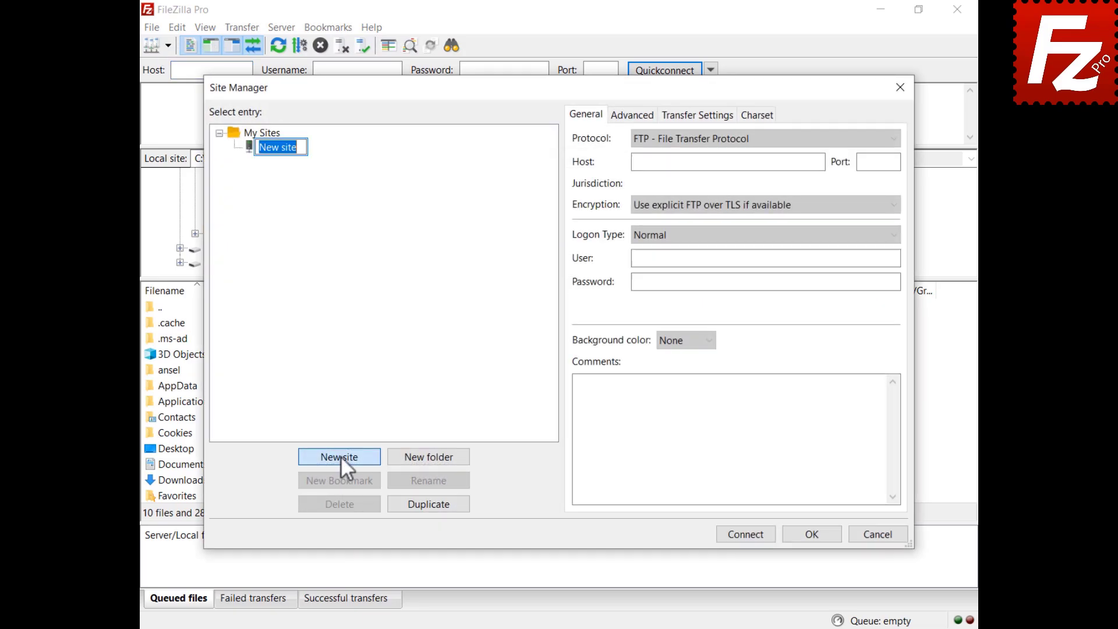
text(S3 Accelerated)
key(Return)
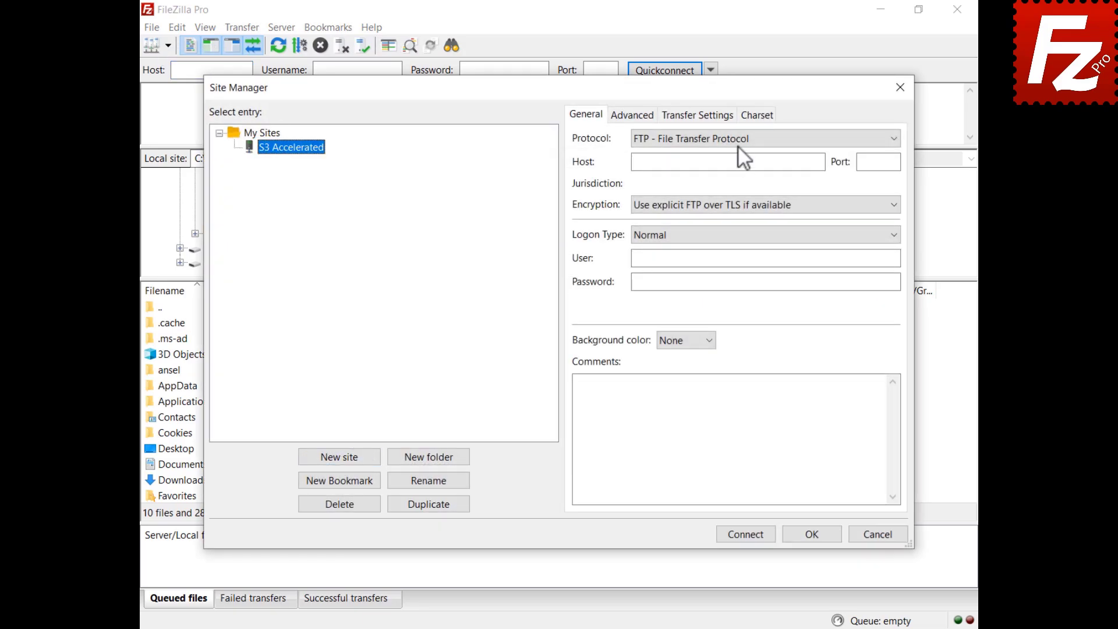
Set the site's protocol to S3 - Amazon Simple Storage Service and paste the access key ID and secret access key
click(738, 143)
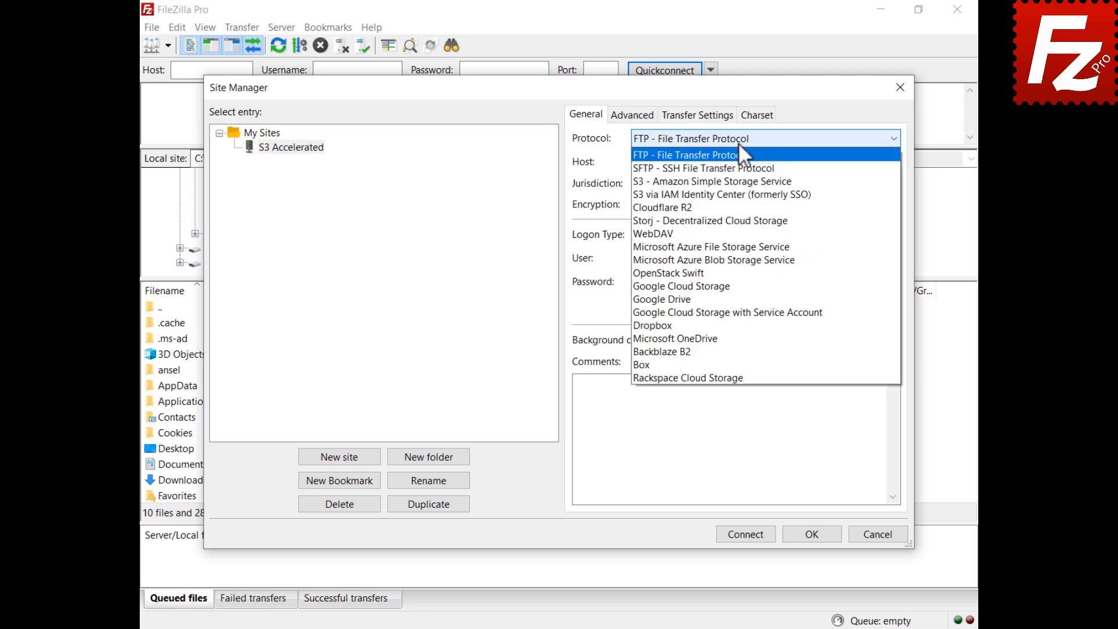
click(743, 181)
click(777, 257)
key(ctrl+v)
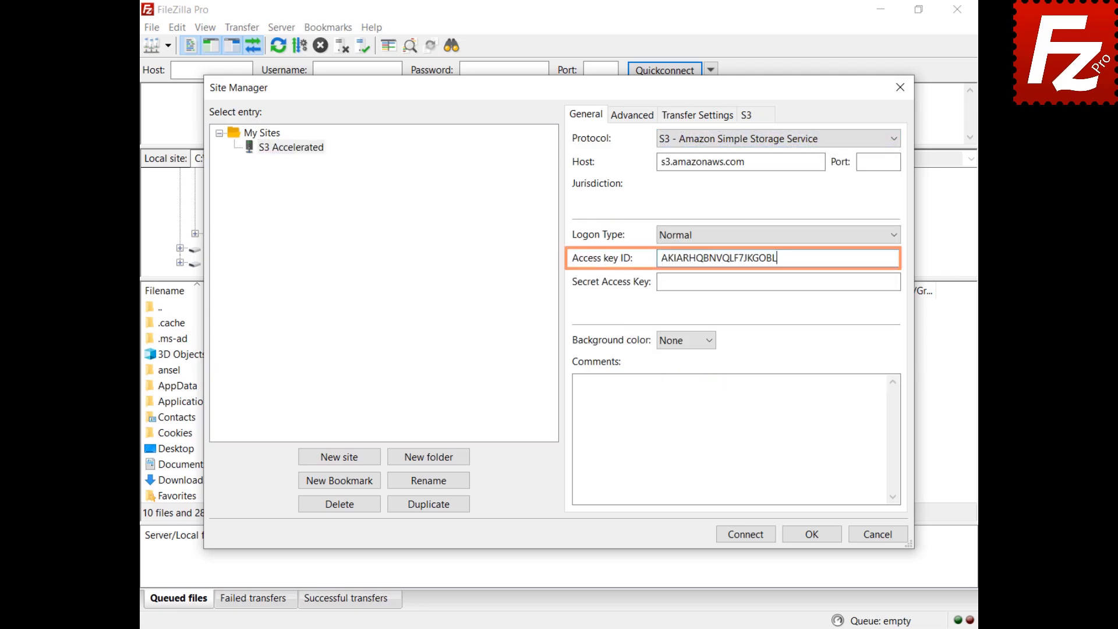
key(Tab)
key(ctrl+v)
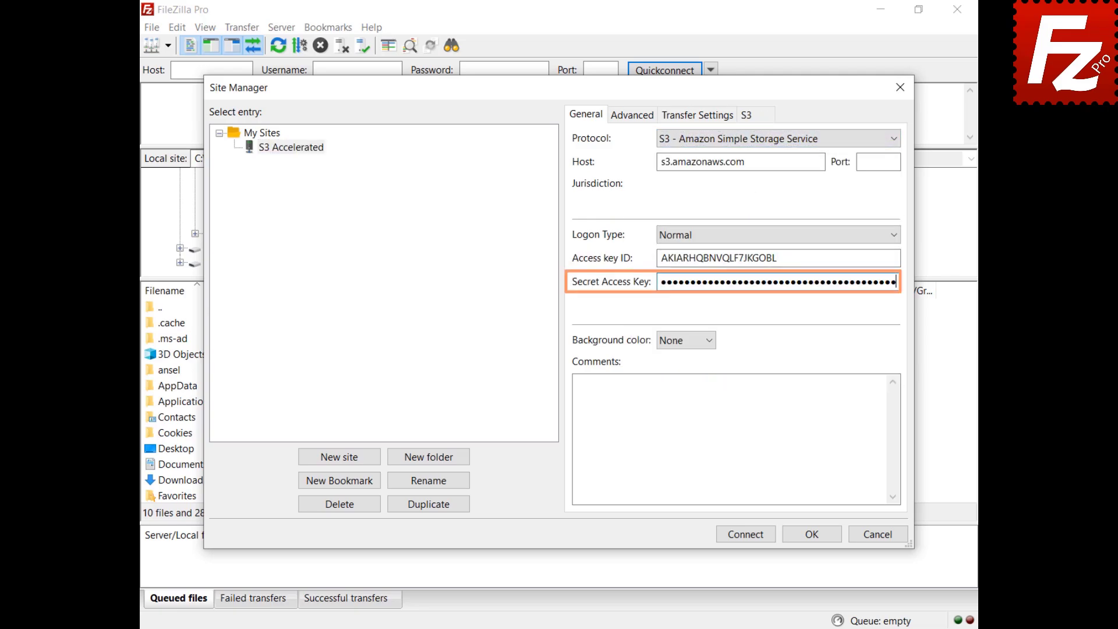
Enable the accelerated endpoint for the S3 Accelerated site and connect to it
click(751, 114)
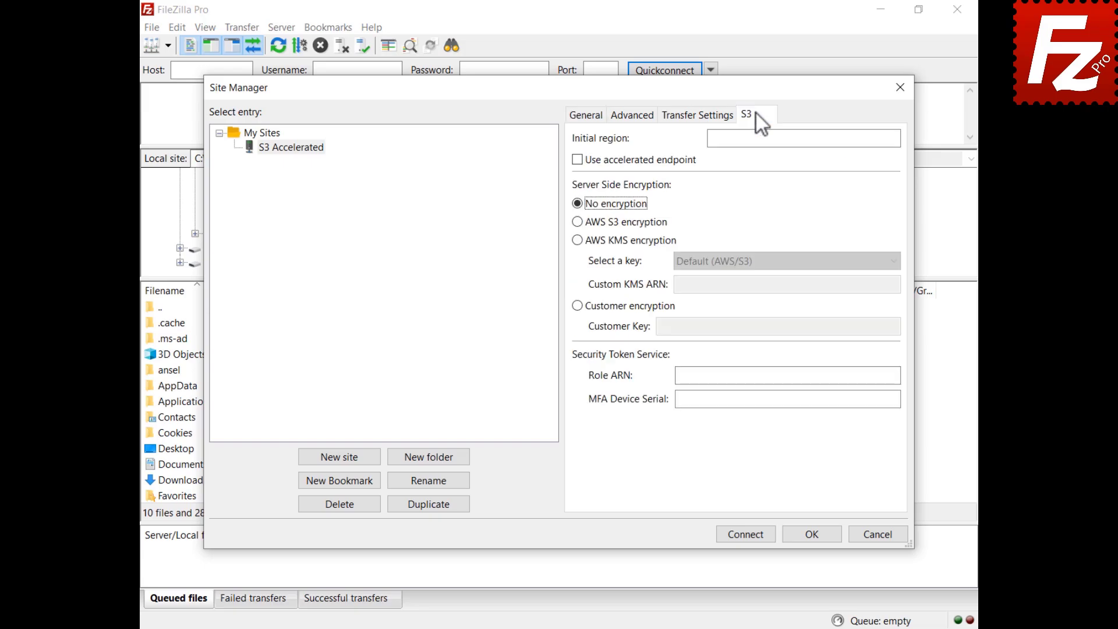
click(576, 160)
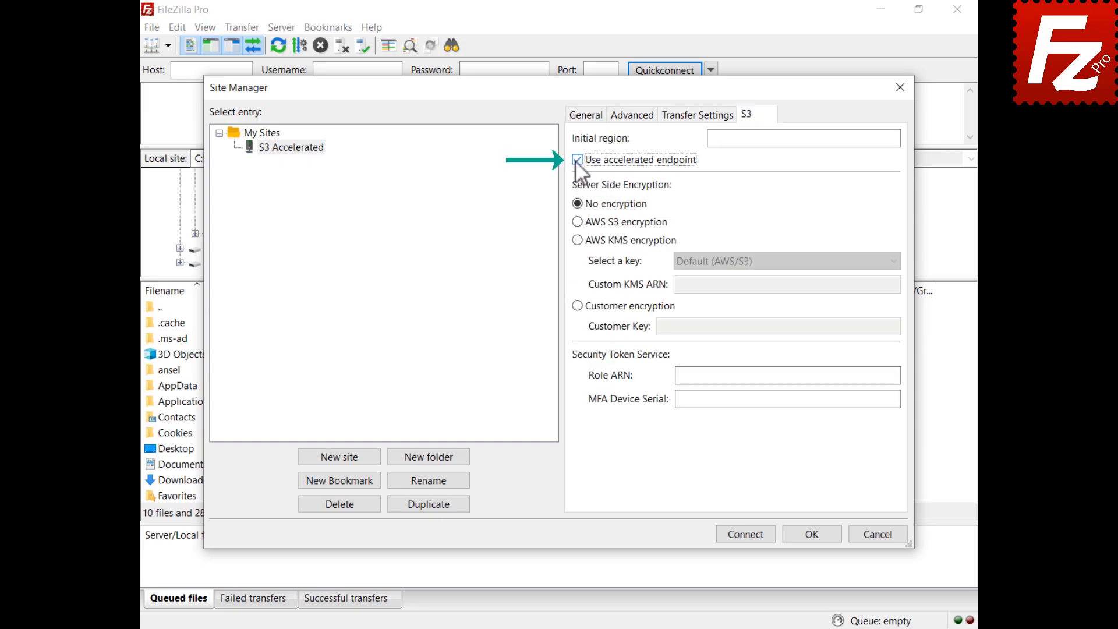
click(749, 538)
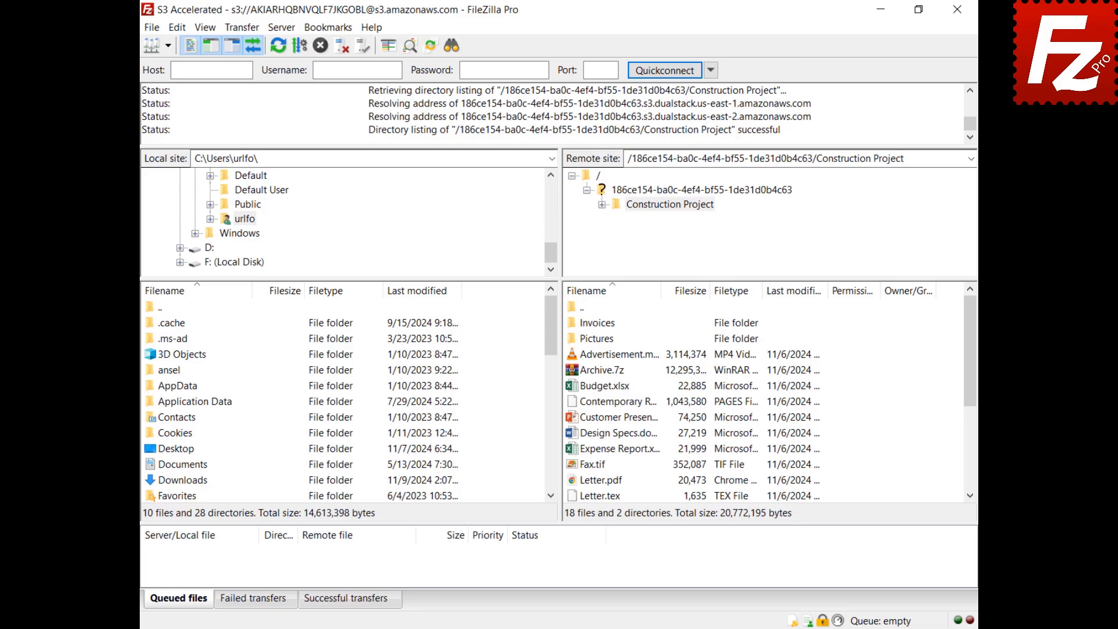
Download Archive.7z from the remote Construction Project folder
double_click(582, 372)
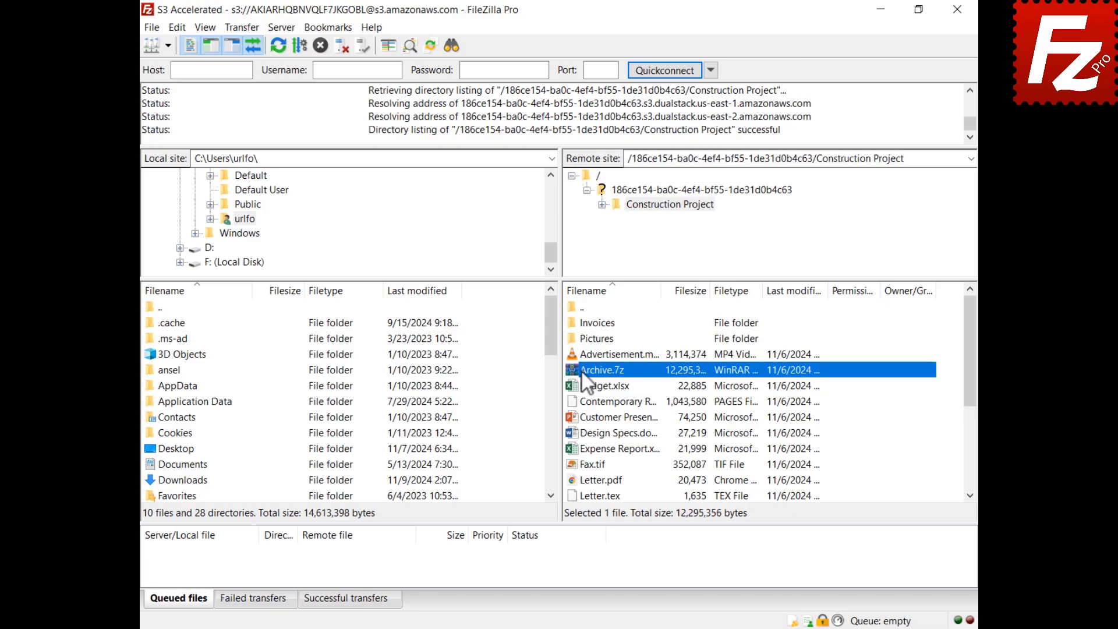